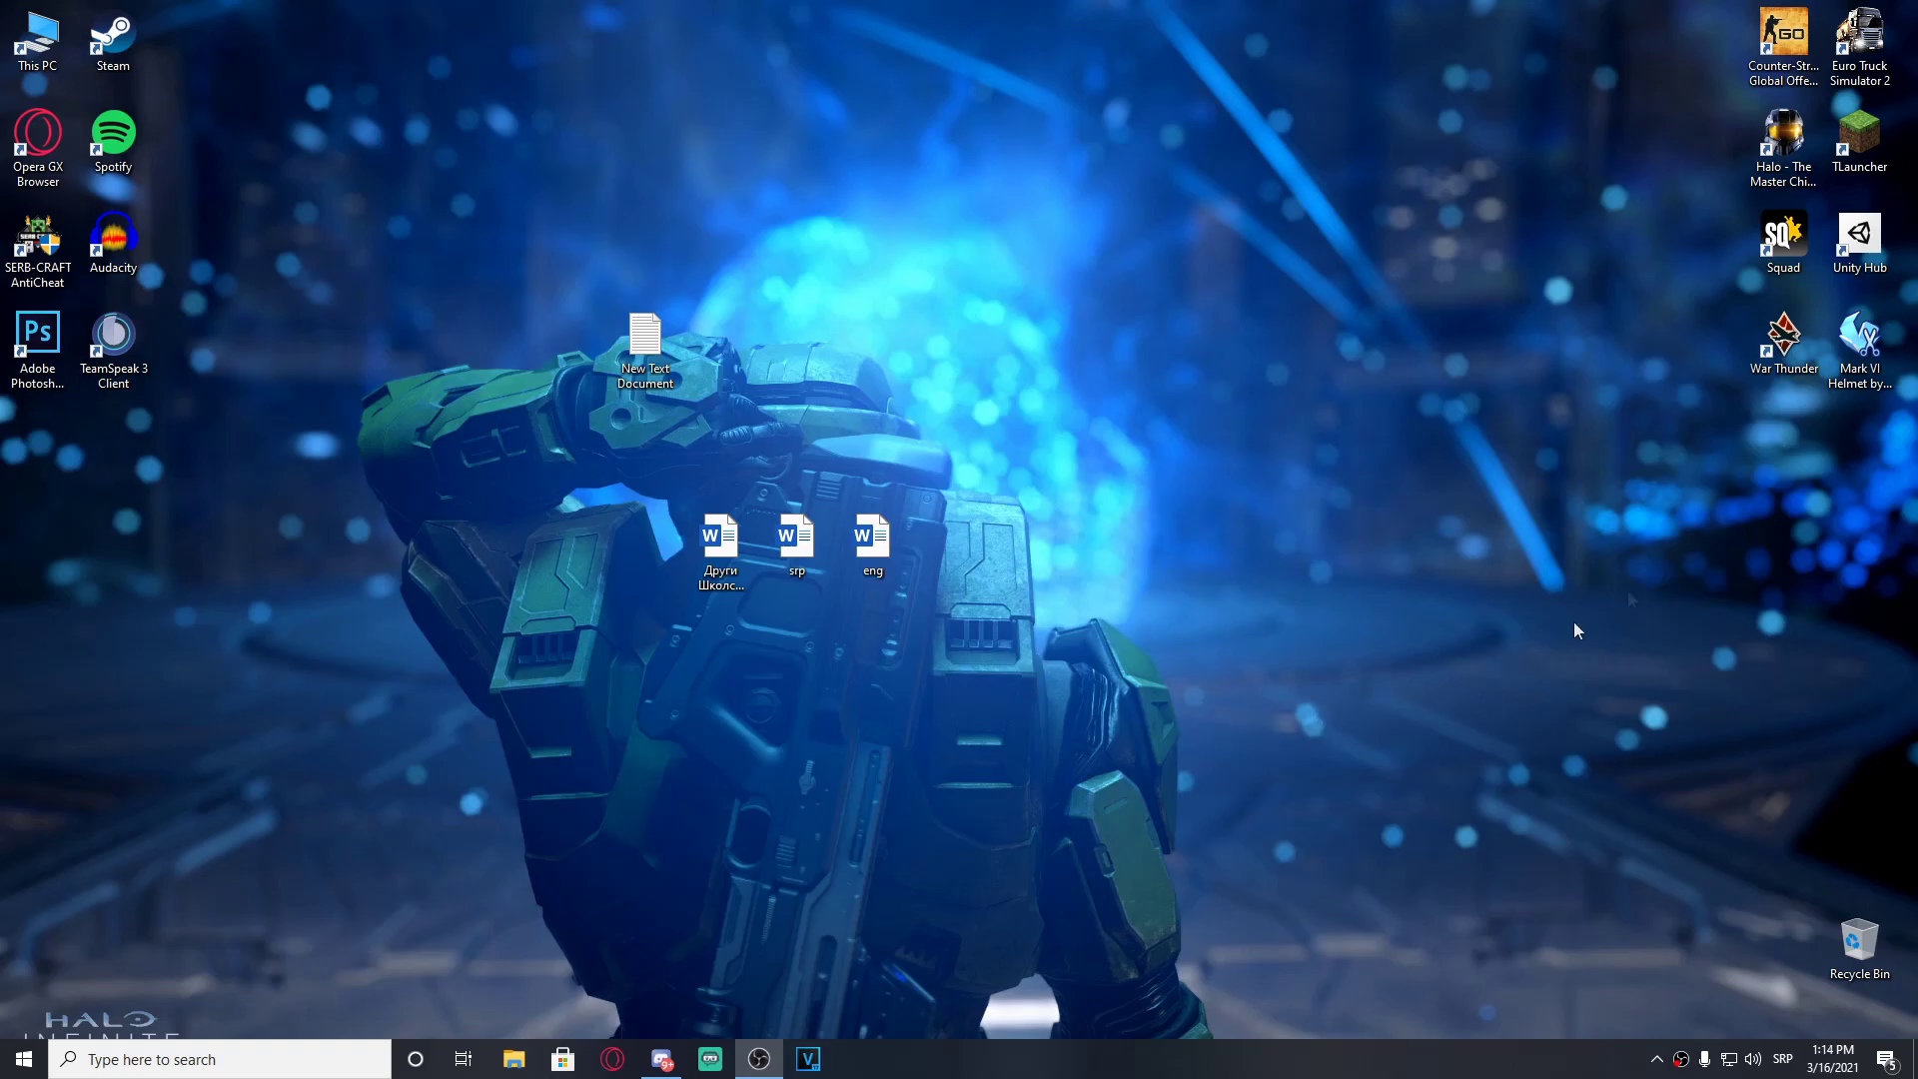
Step: Refresh the desktop, launch the YouTube project from Unity Hub, and bring up Opera
{"action": "right_click", "coordinate": [1205, 490]}
{"action": "left_click", "coordinate": [1260, 563]}
{"action": "left_click", "coordinate": [1858, 239]}
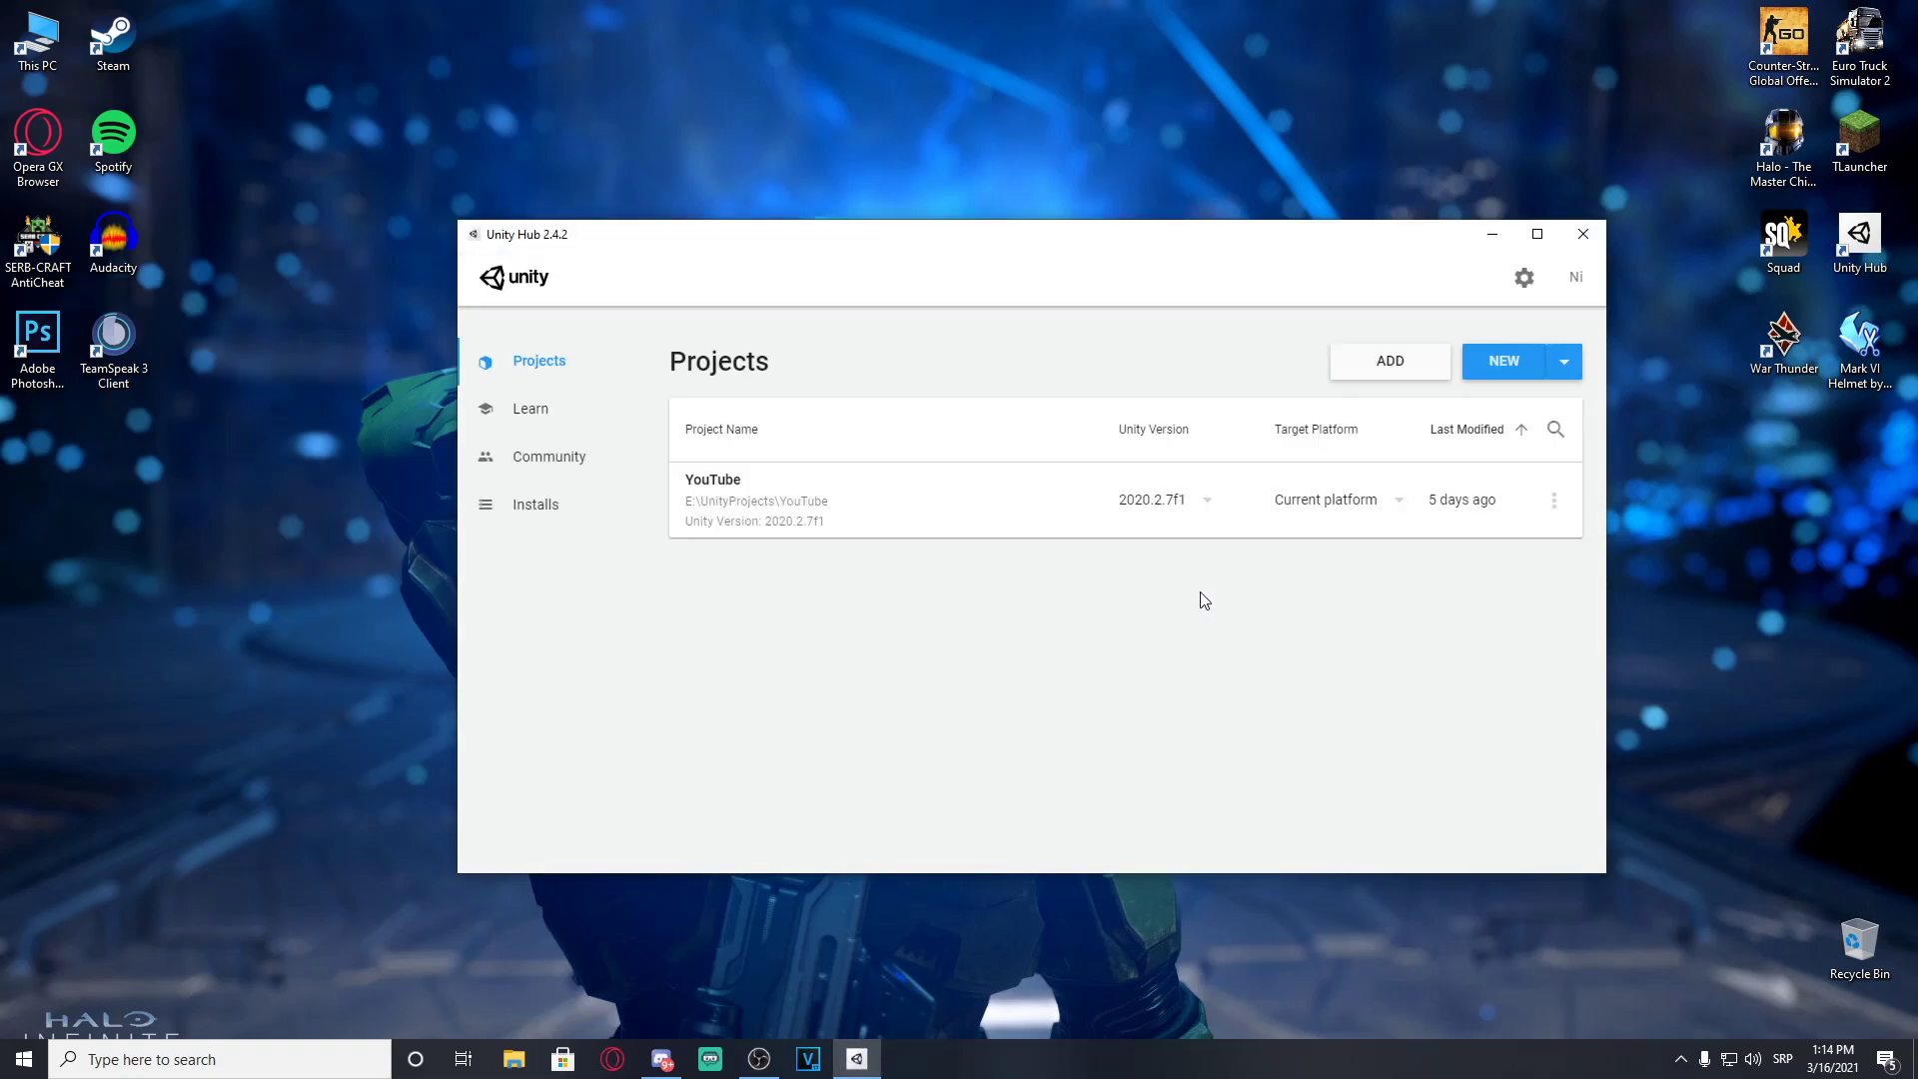
{"action": "left_click", "coordinate": [713, 480]}
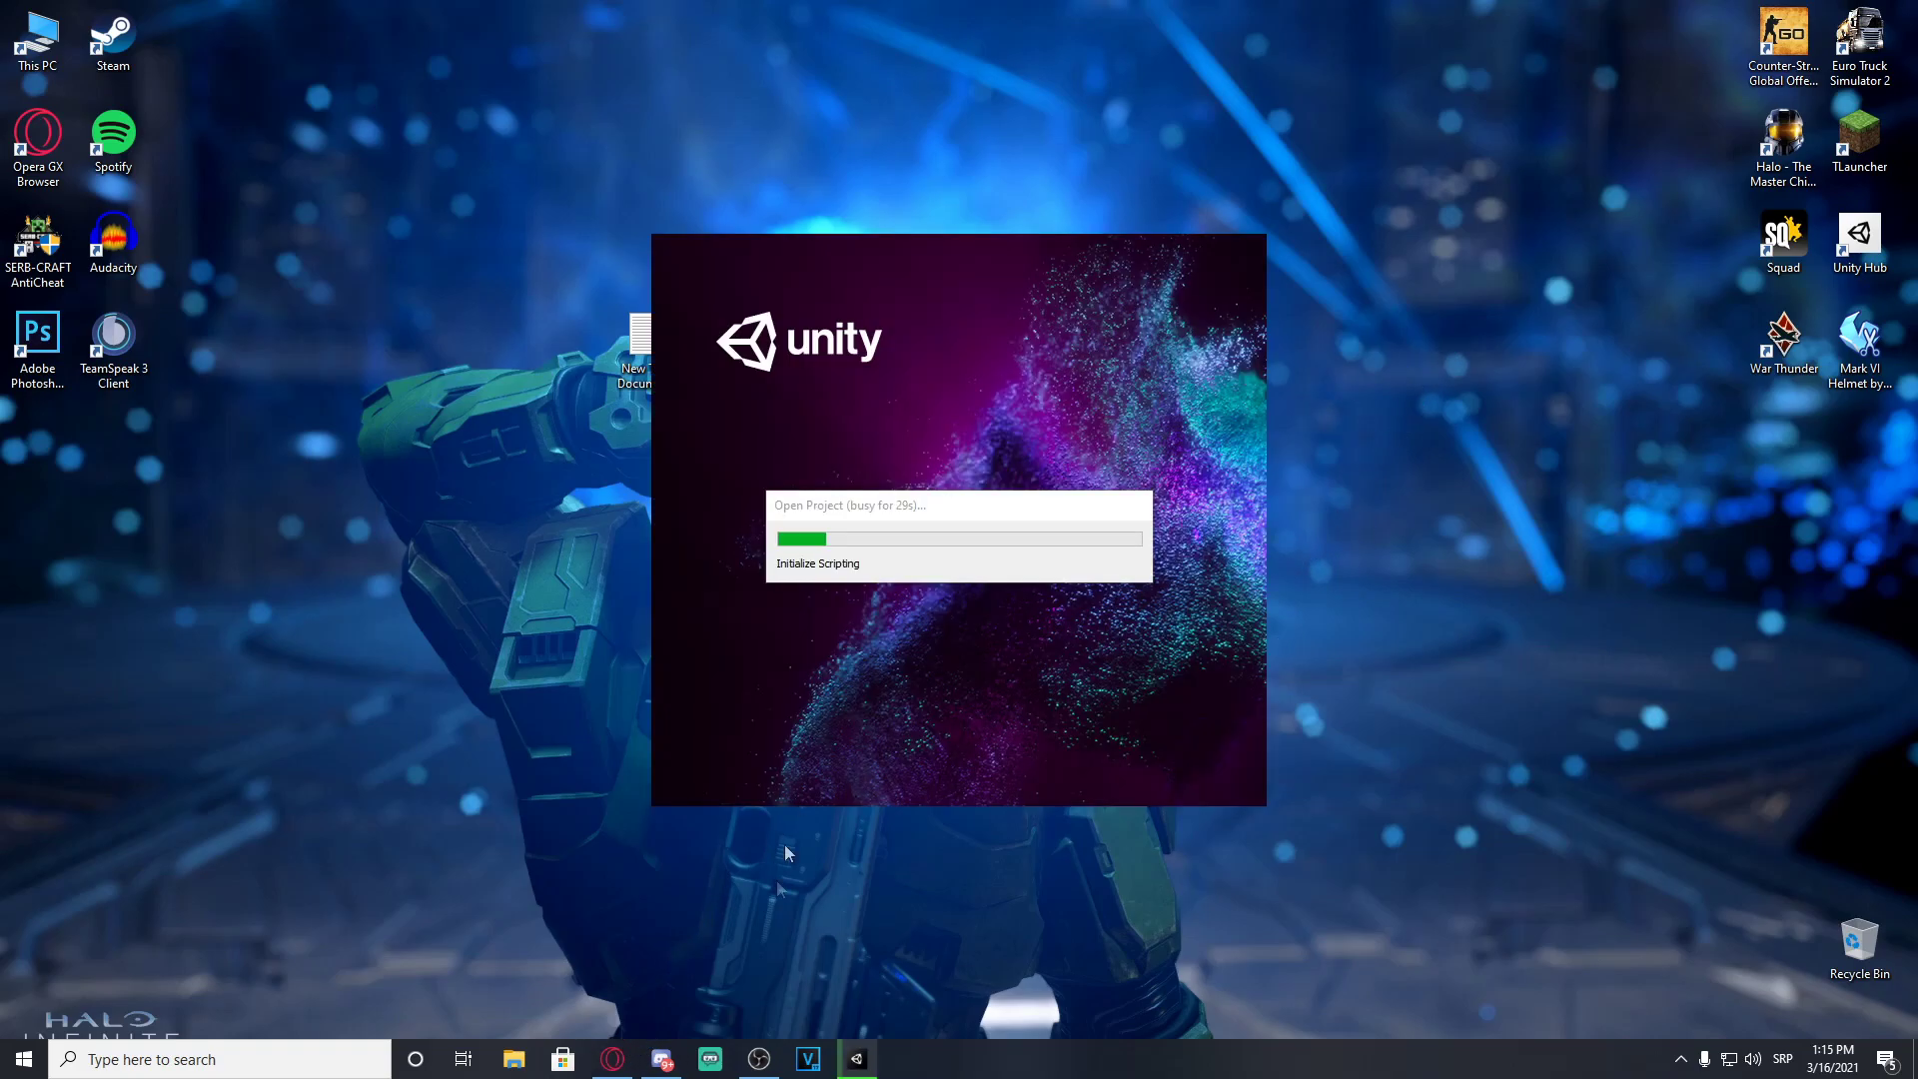
{"action": "left_click", "coordinate": [612, 1059]}
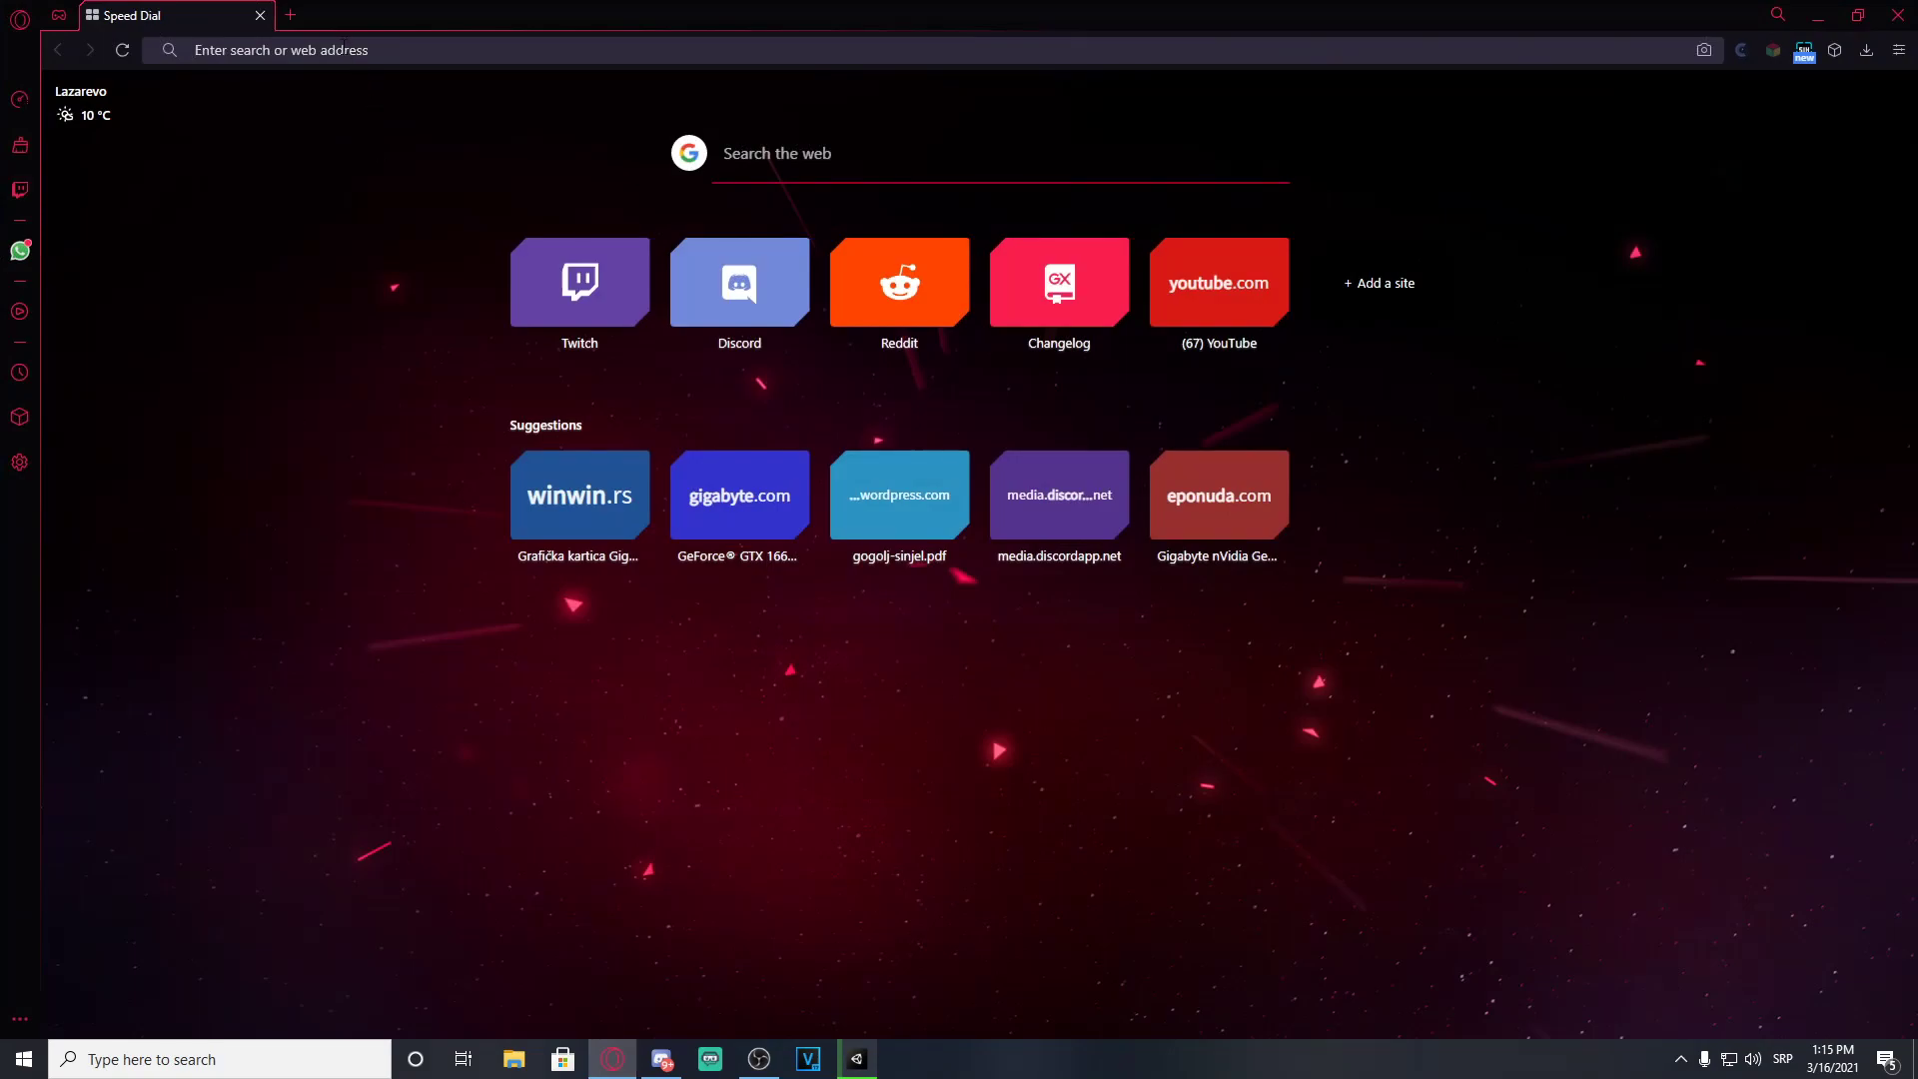
Step: Search Google for 'unity standard assets' and open the Standard Assets store page
{"action": "type", "text": "unity standard asset"}
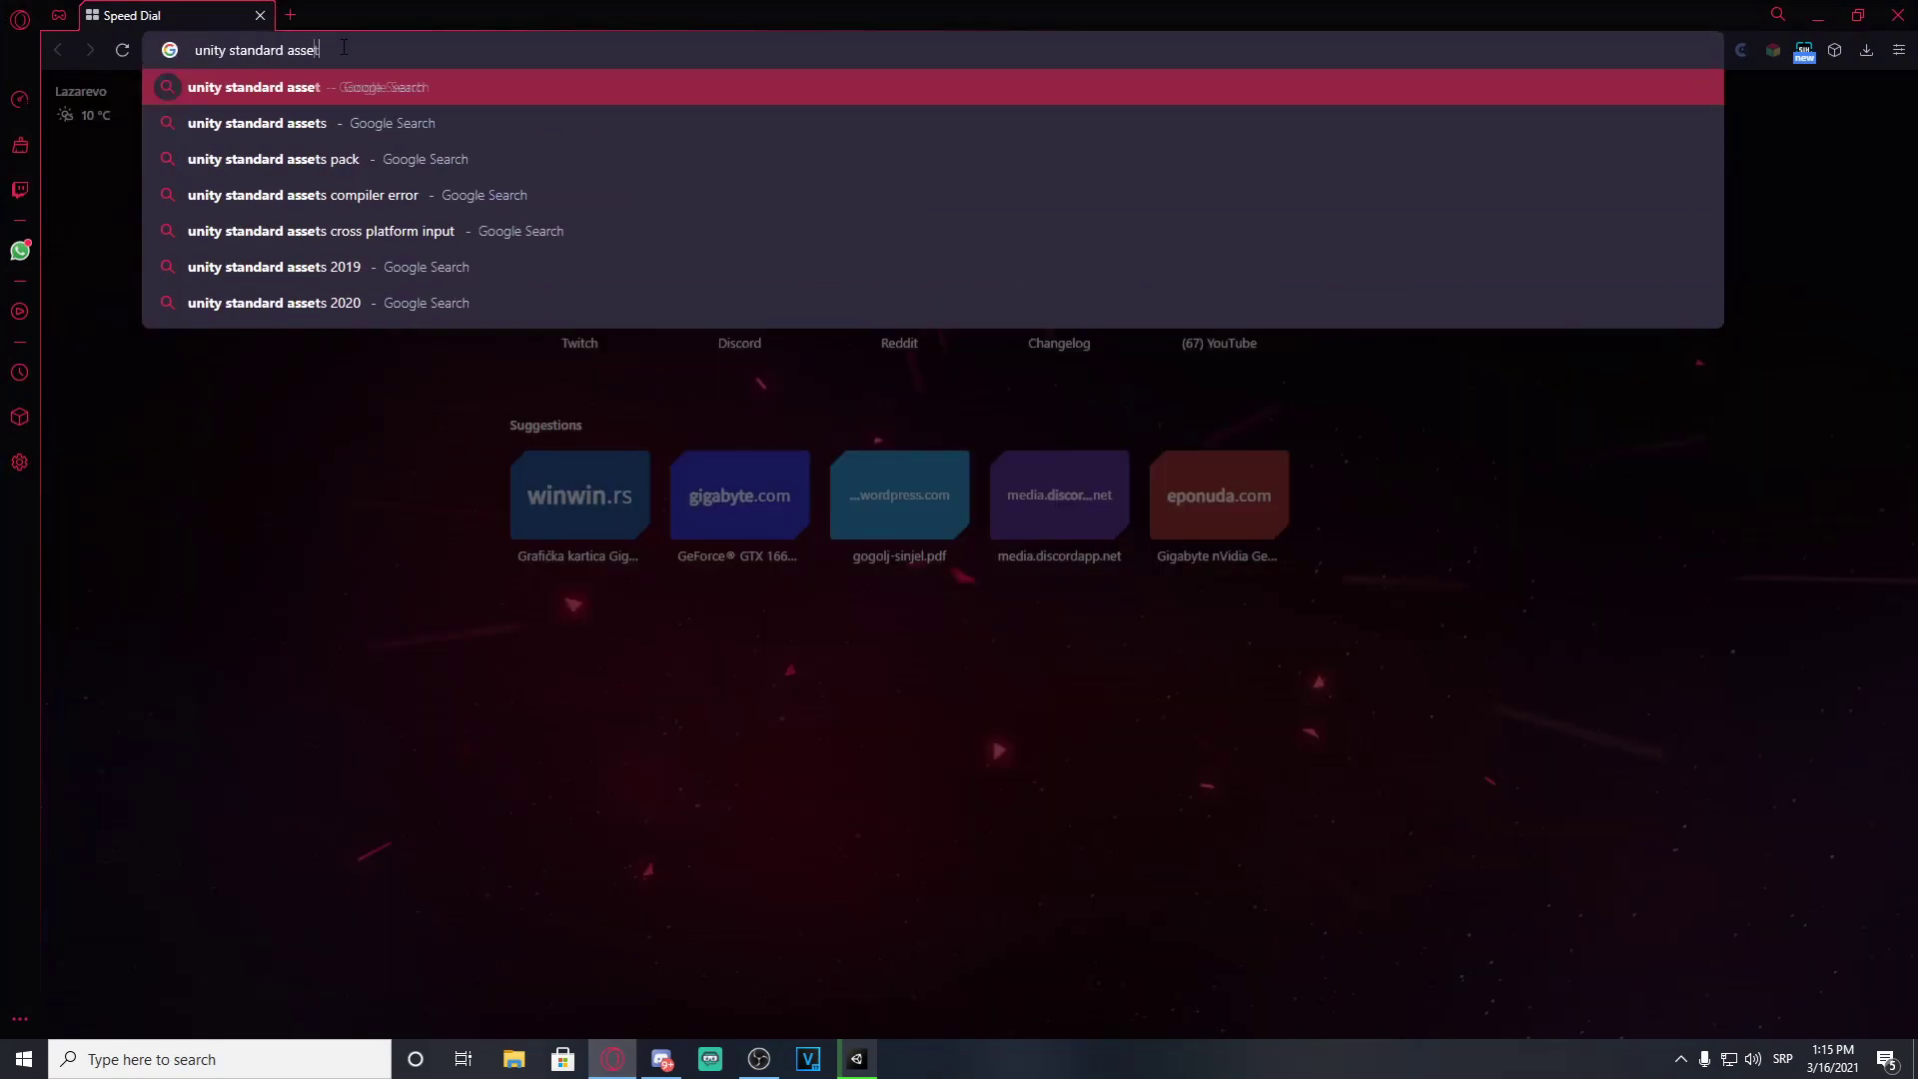
{"action": "type", "text": "s"}
{"action": "key", "text": "Return"}
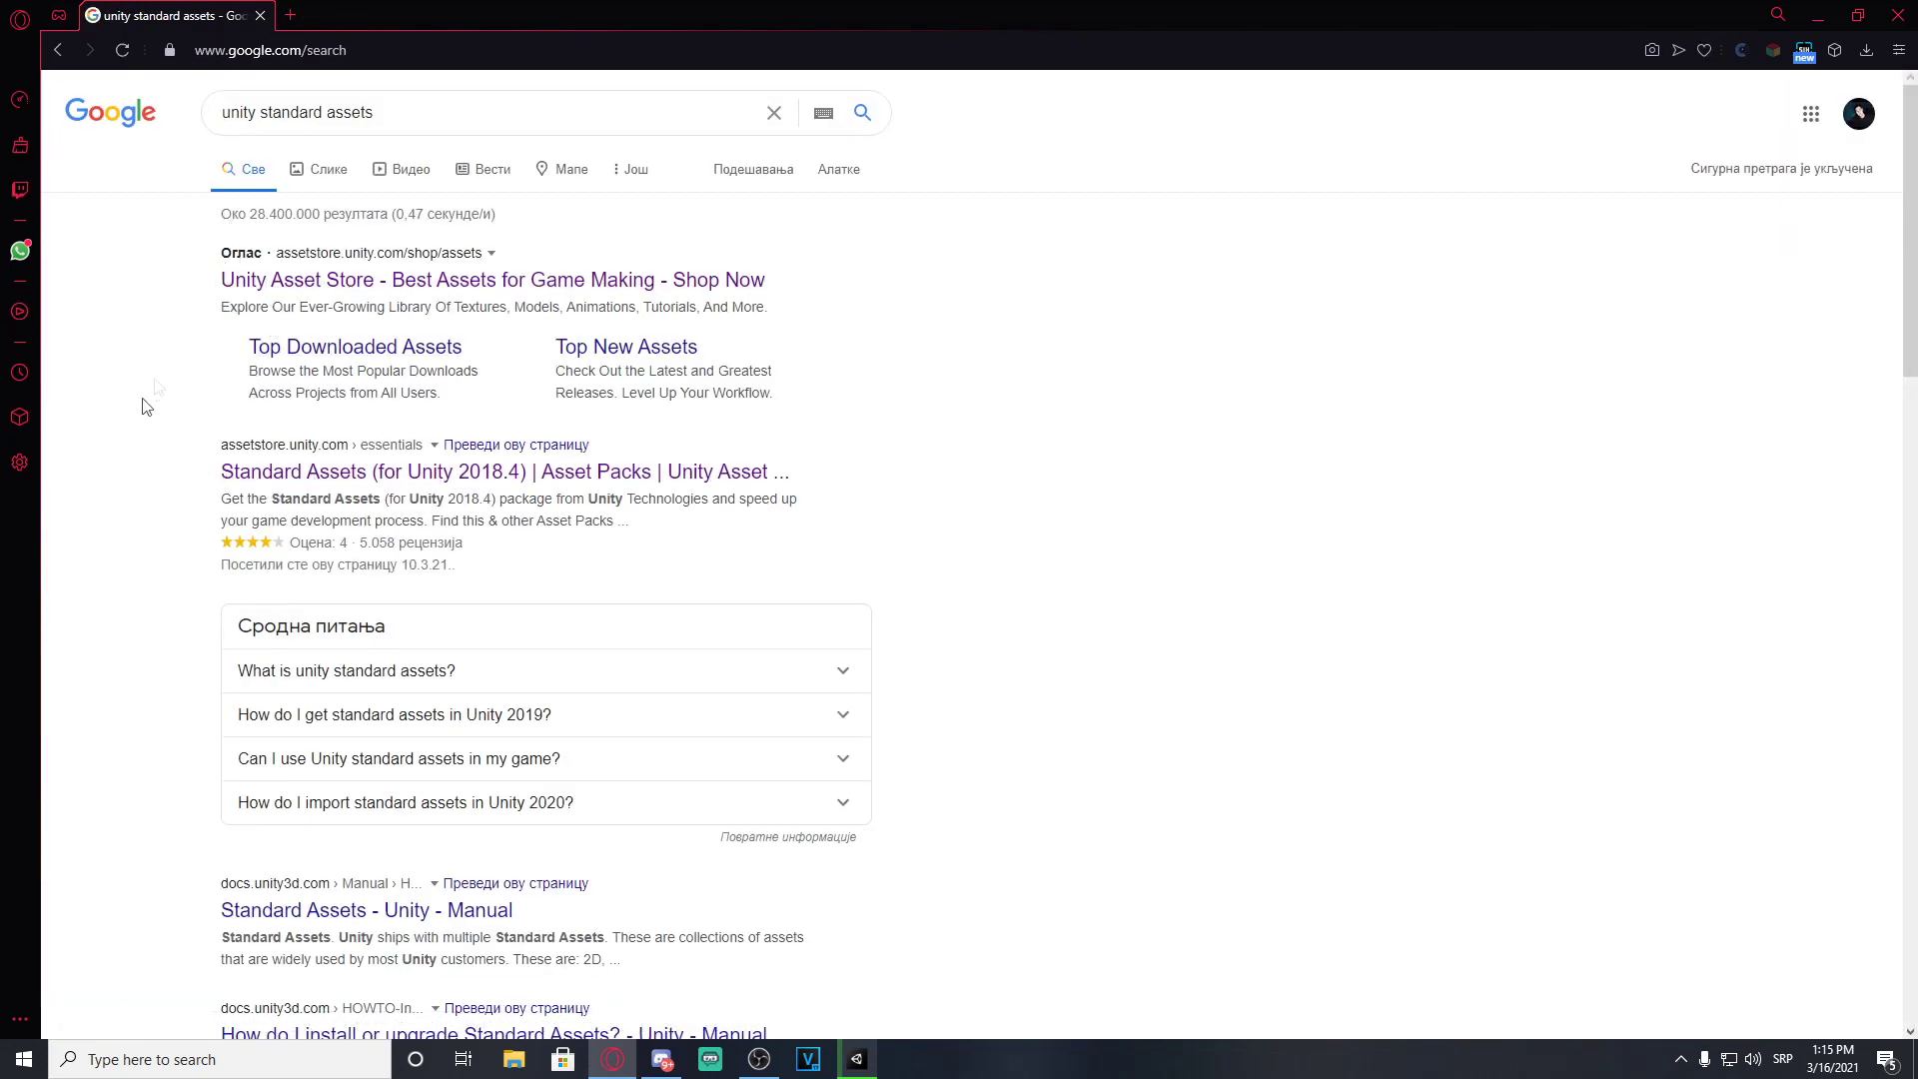
{"action": "left_click", "coordinate": [255, 474]}
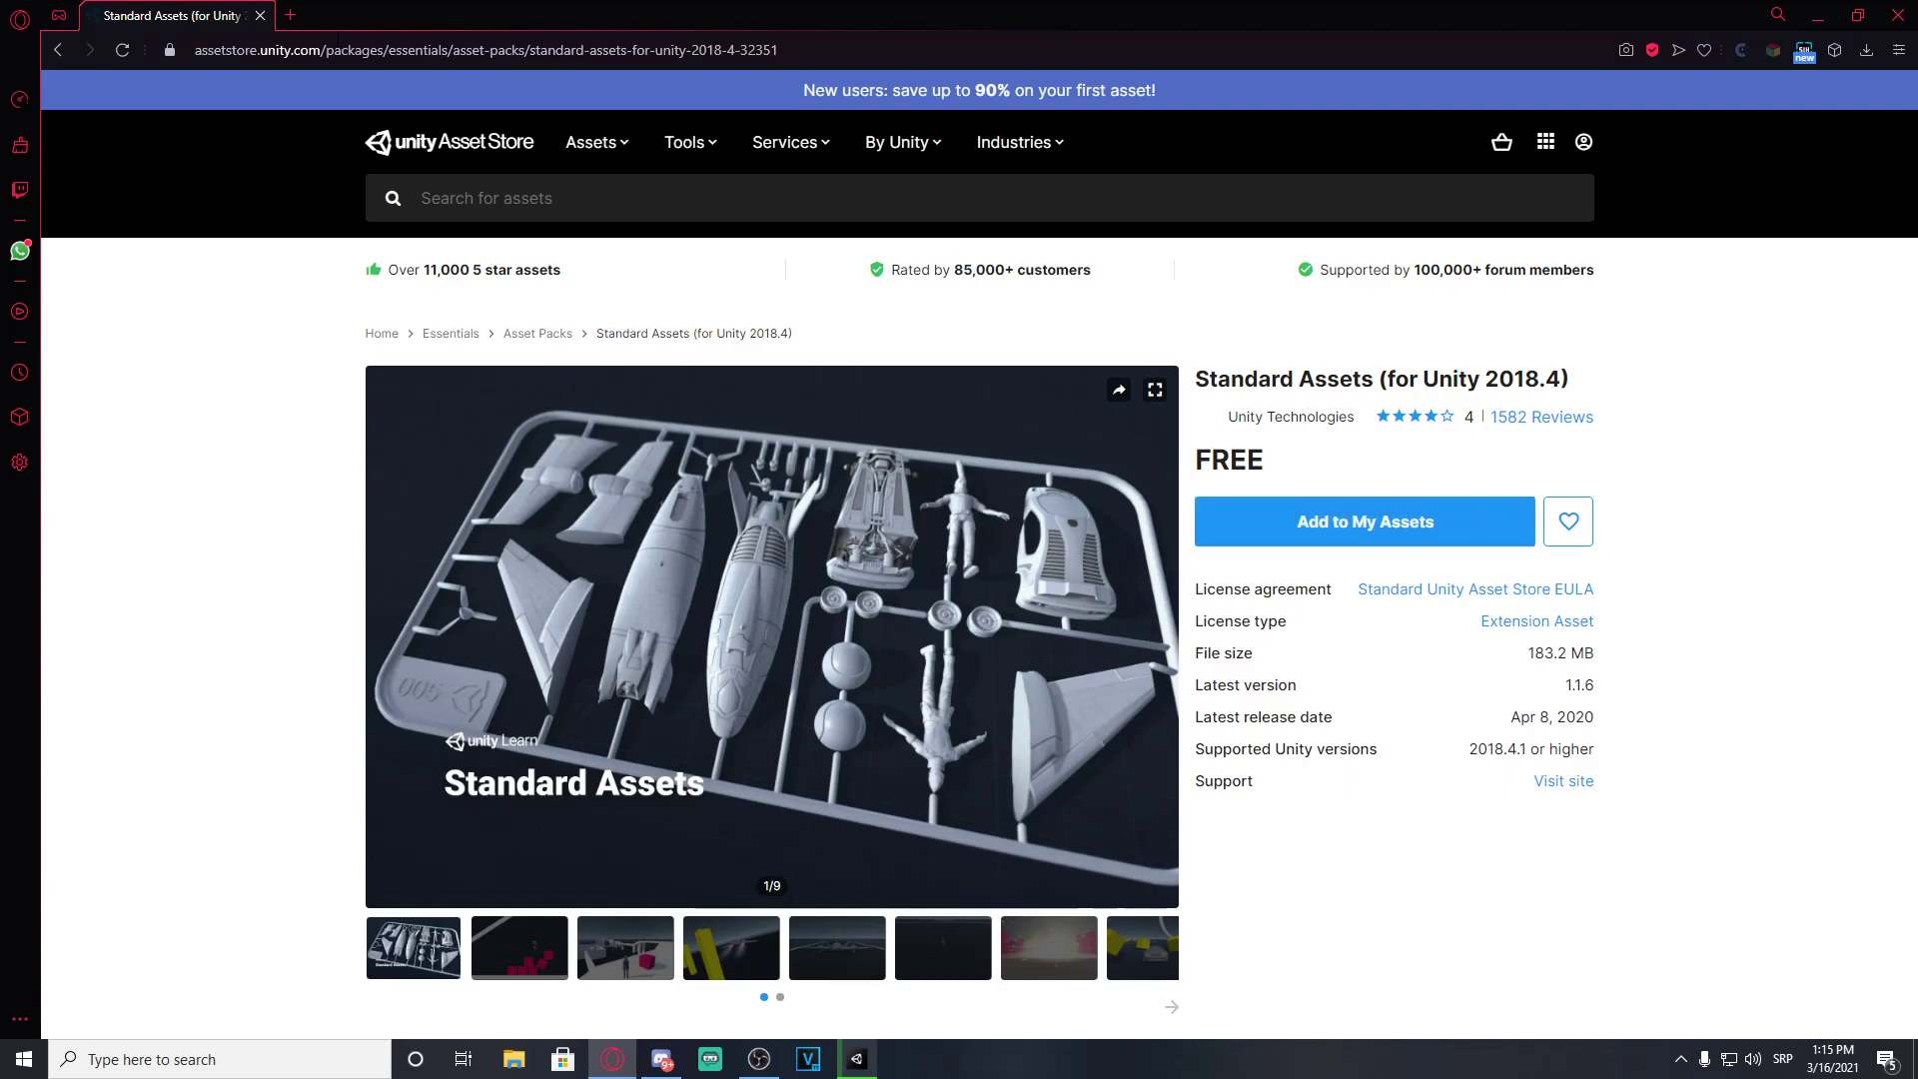
Step: Add Standard Assets (for Unity 2018.4) to My Assets, then check Unity's loading progress
{"action": "scroll", "coordinate": [1201, 557], "scroll_direction": "down", "scroll_amount": 1}
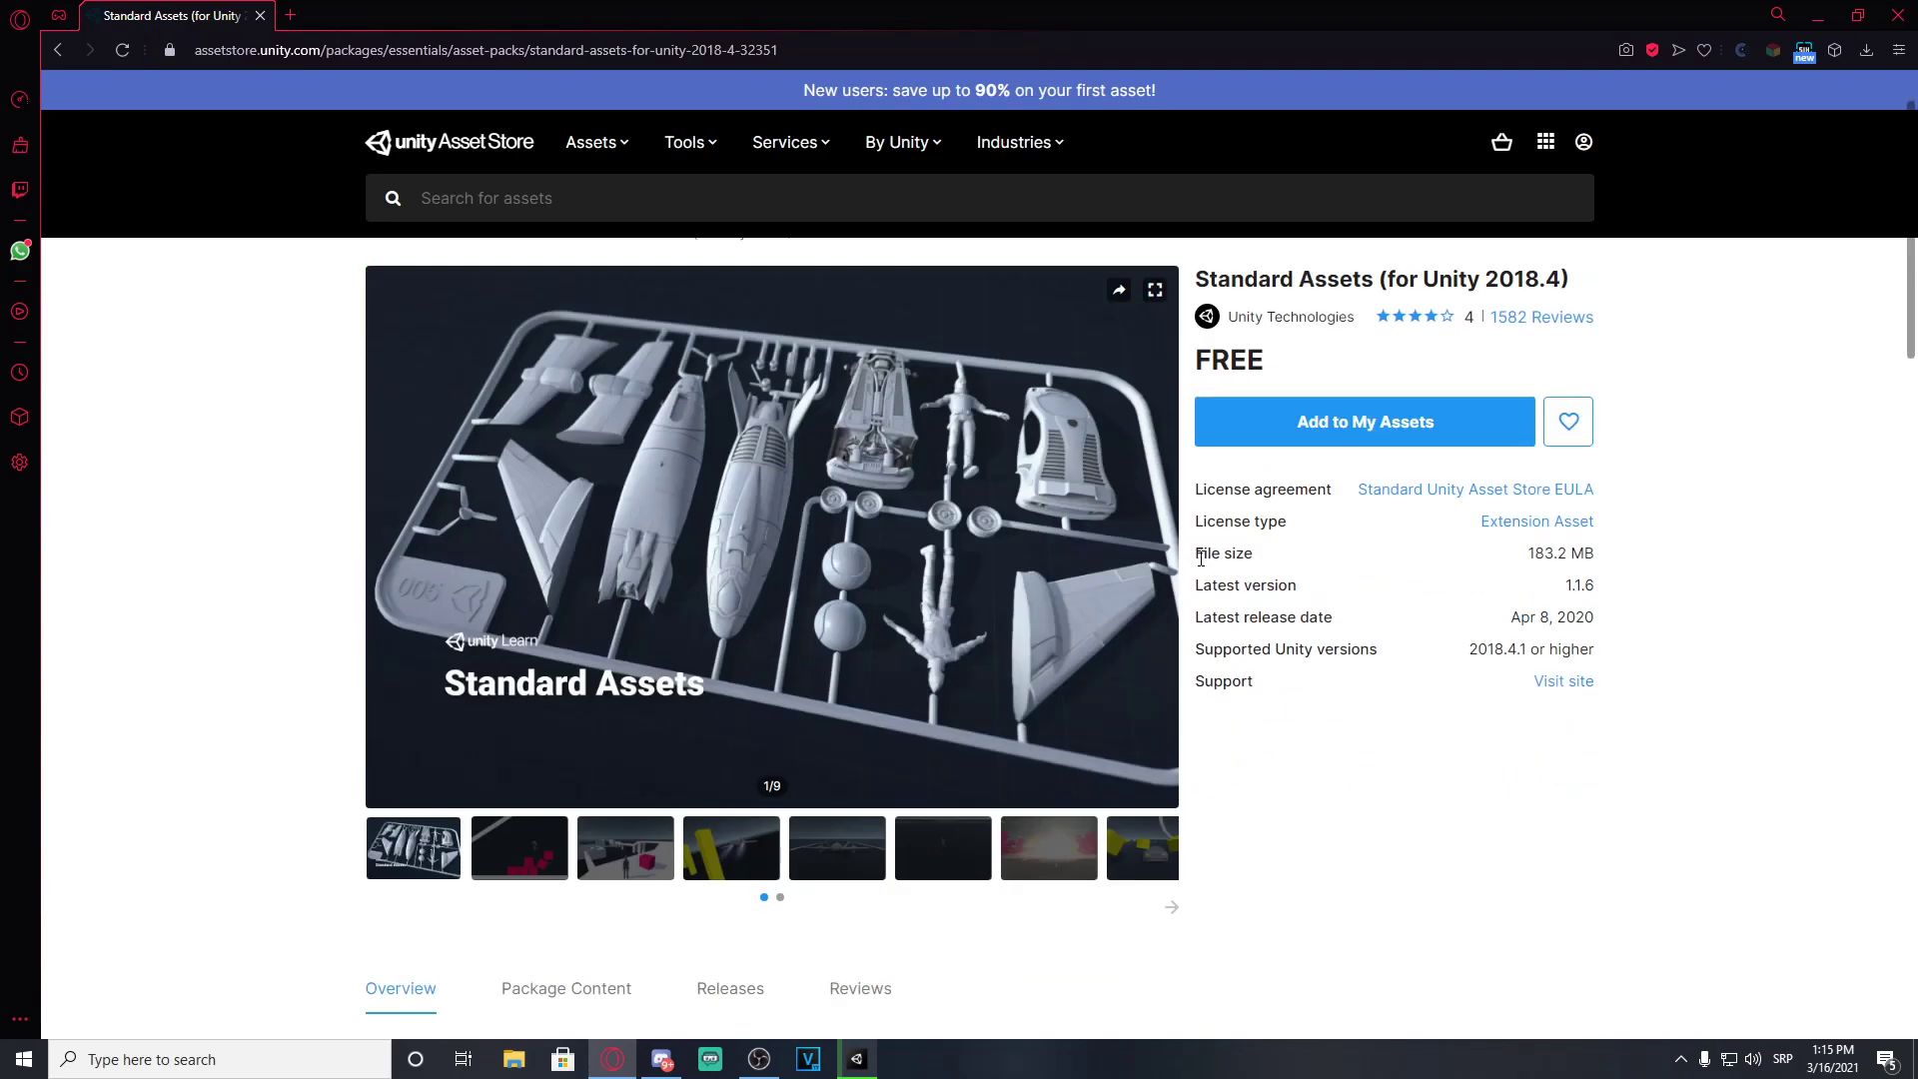
{"action": "scroll", "coordinate": [1335, 685], "scroll_direction": "down", "scroll_amount": 1}
{"action": "scroll", "coordinate": [1284, 643], "scroll_direction": "down", "scroll_amount": 4}
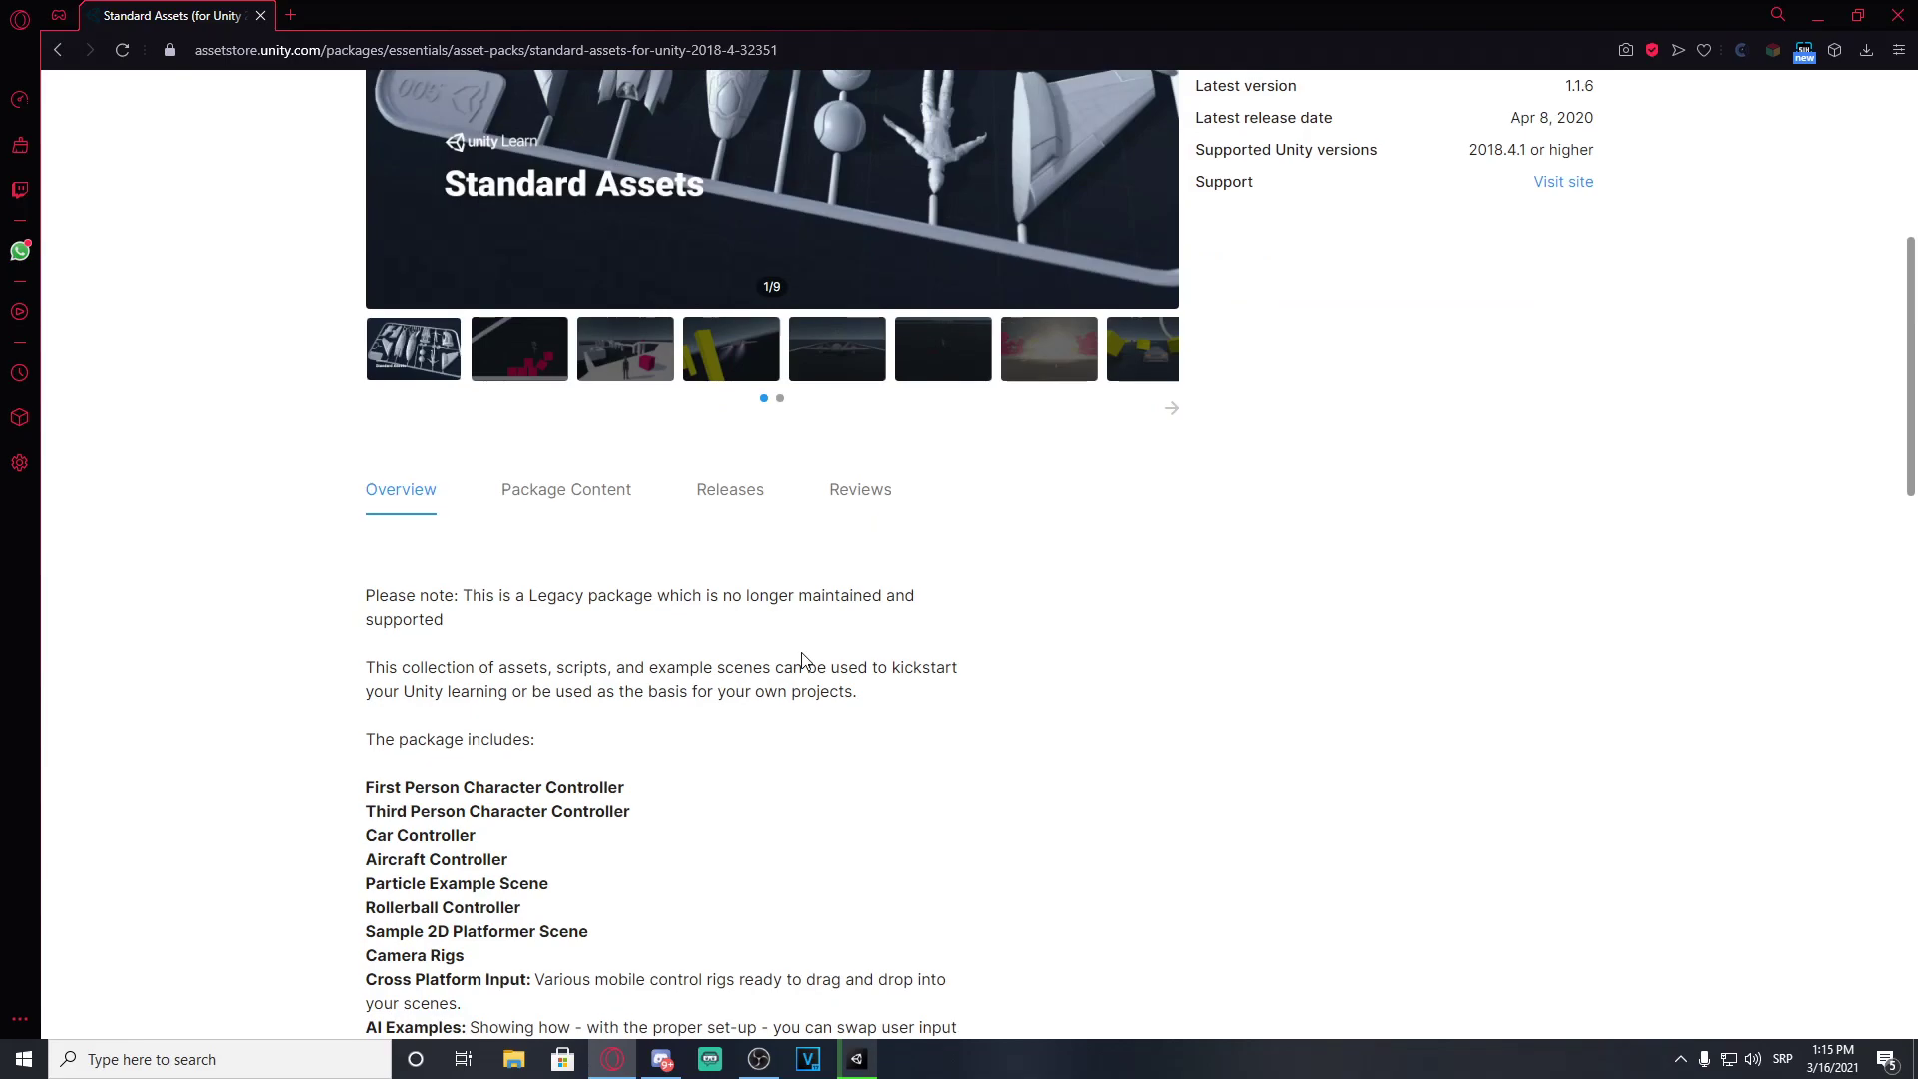
{"action": "scroll", "coordinate": [802, 659], "scroll_direction": "up", "scroll_amount": 6}
{"action": "left_click", "coordinate": [1364, 534]}
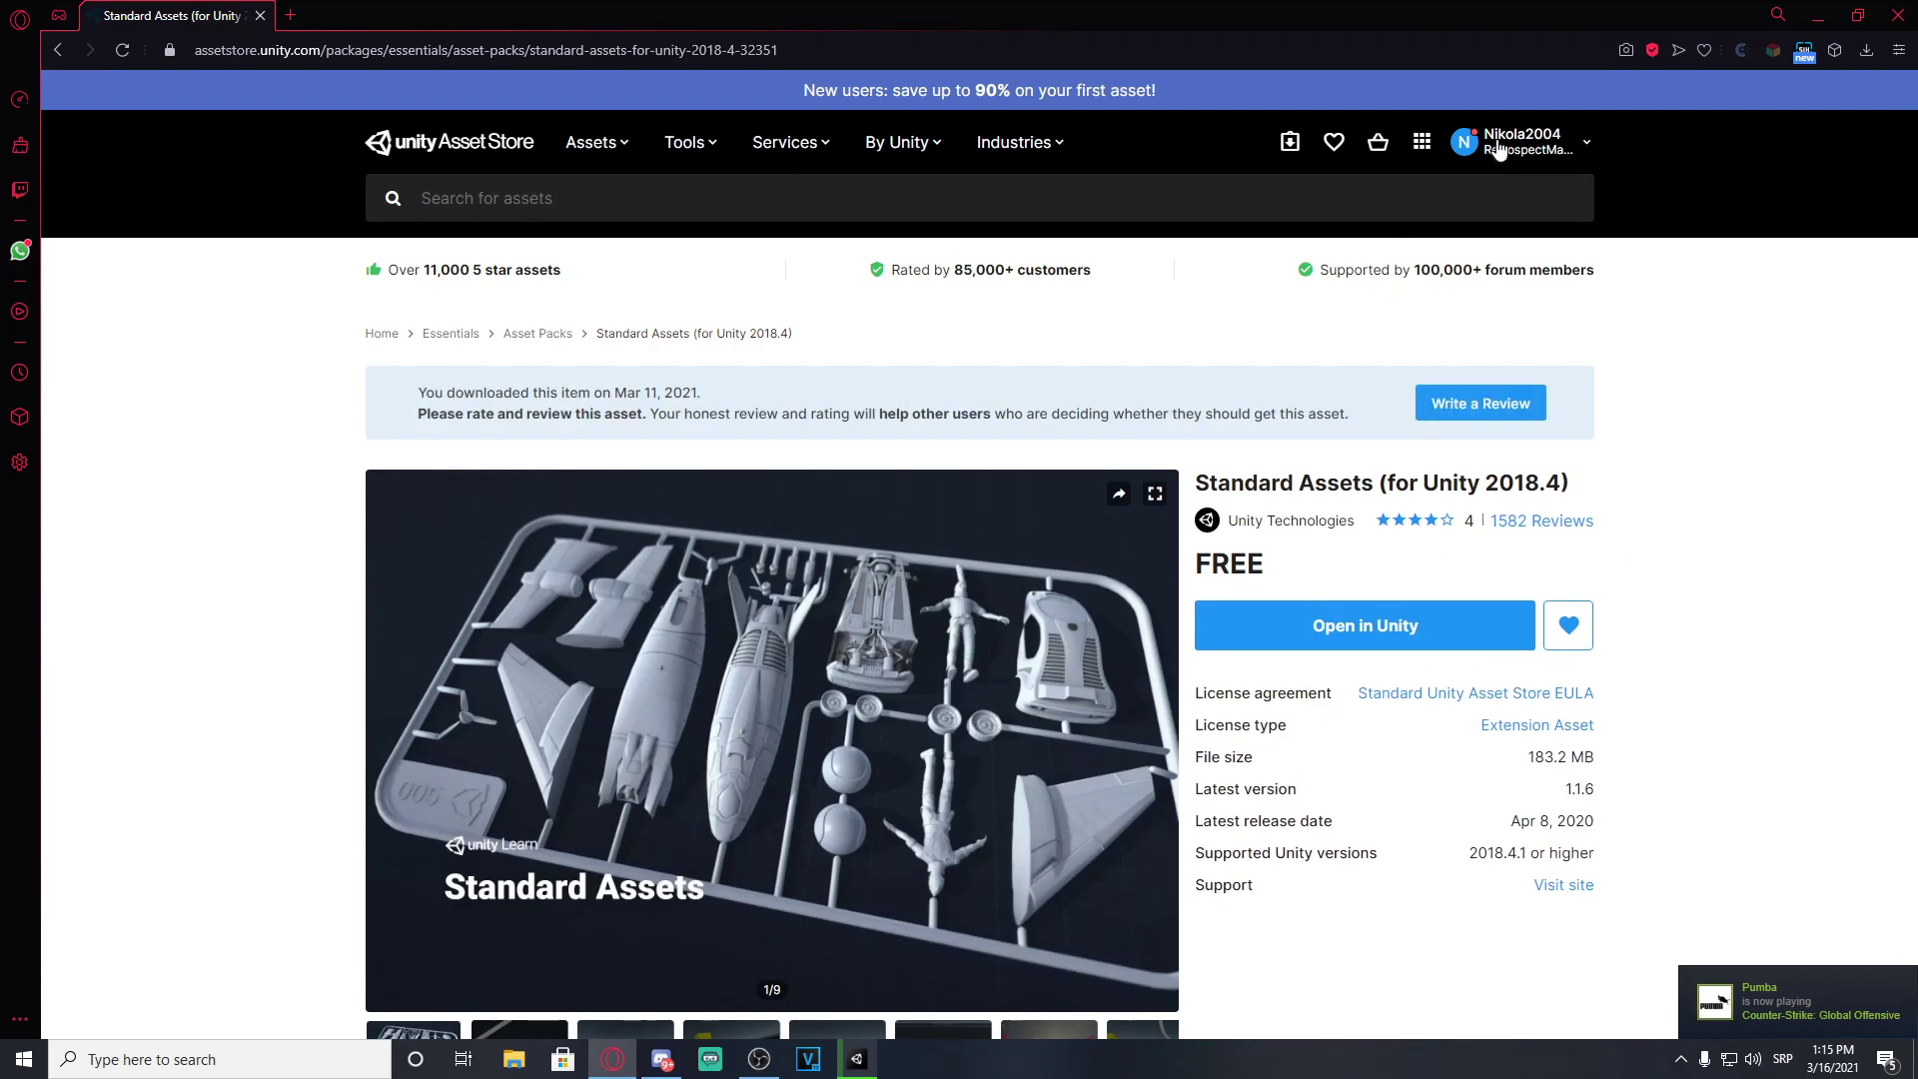
{"action": "left_click", "coordinate": [859, 1061]}
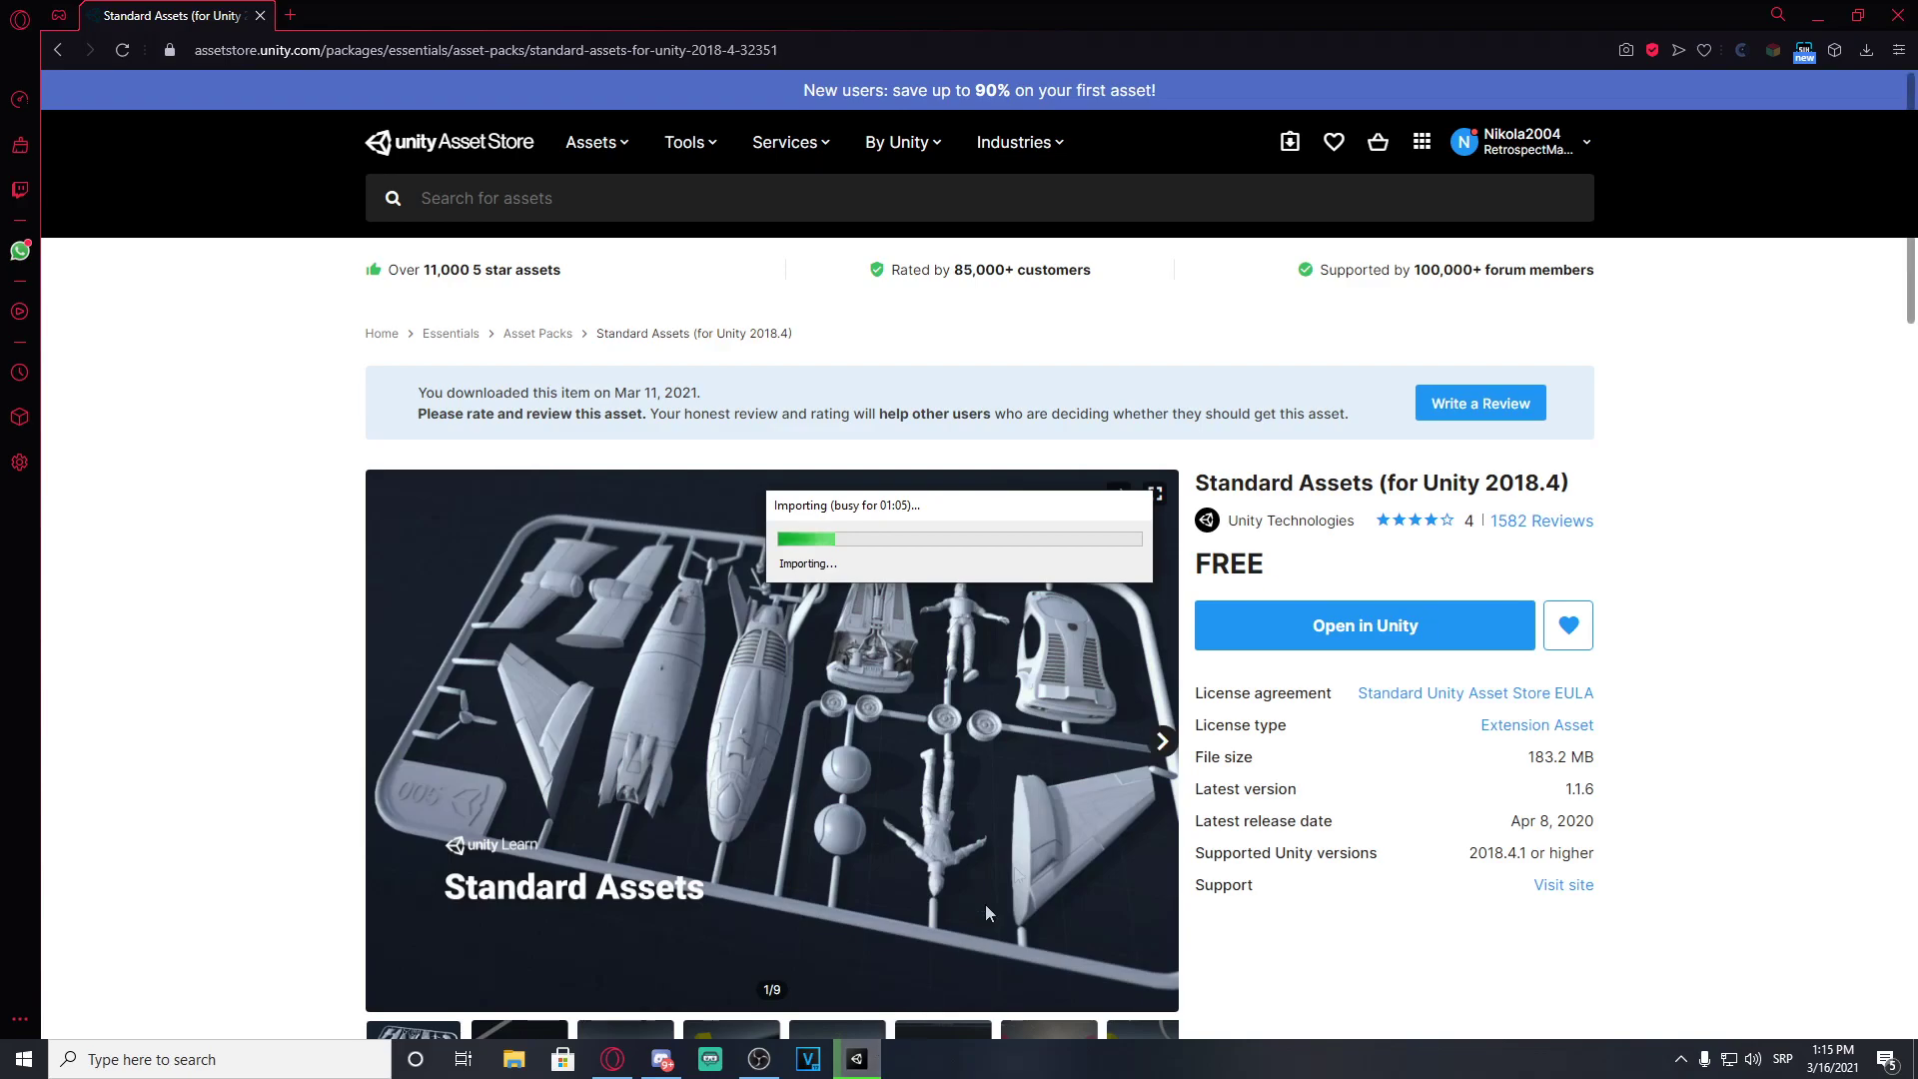
Step: Hide the browser and orbit the loaded SampleScene's plane in the Unity Scene view
{"action": "left_click", "coordinate": [1682, 604]}
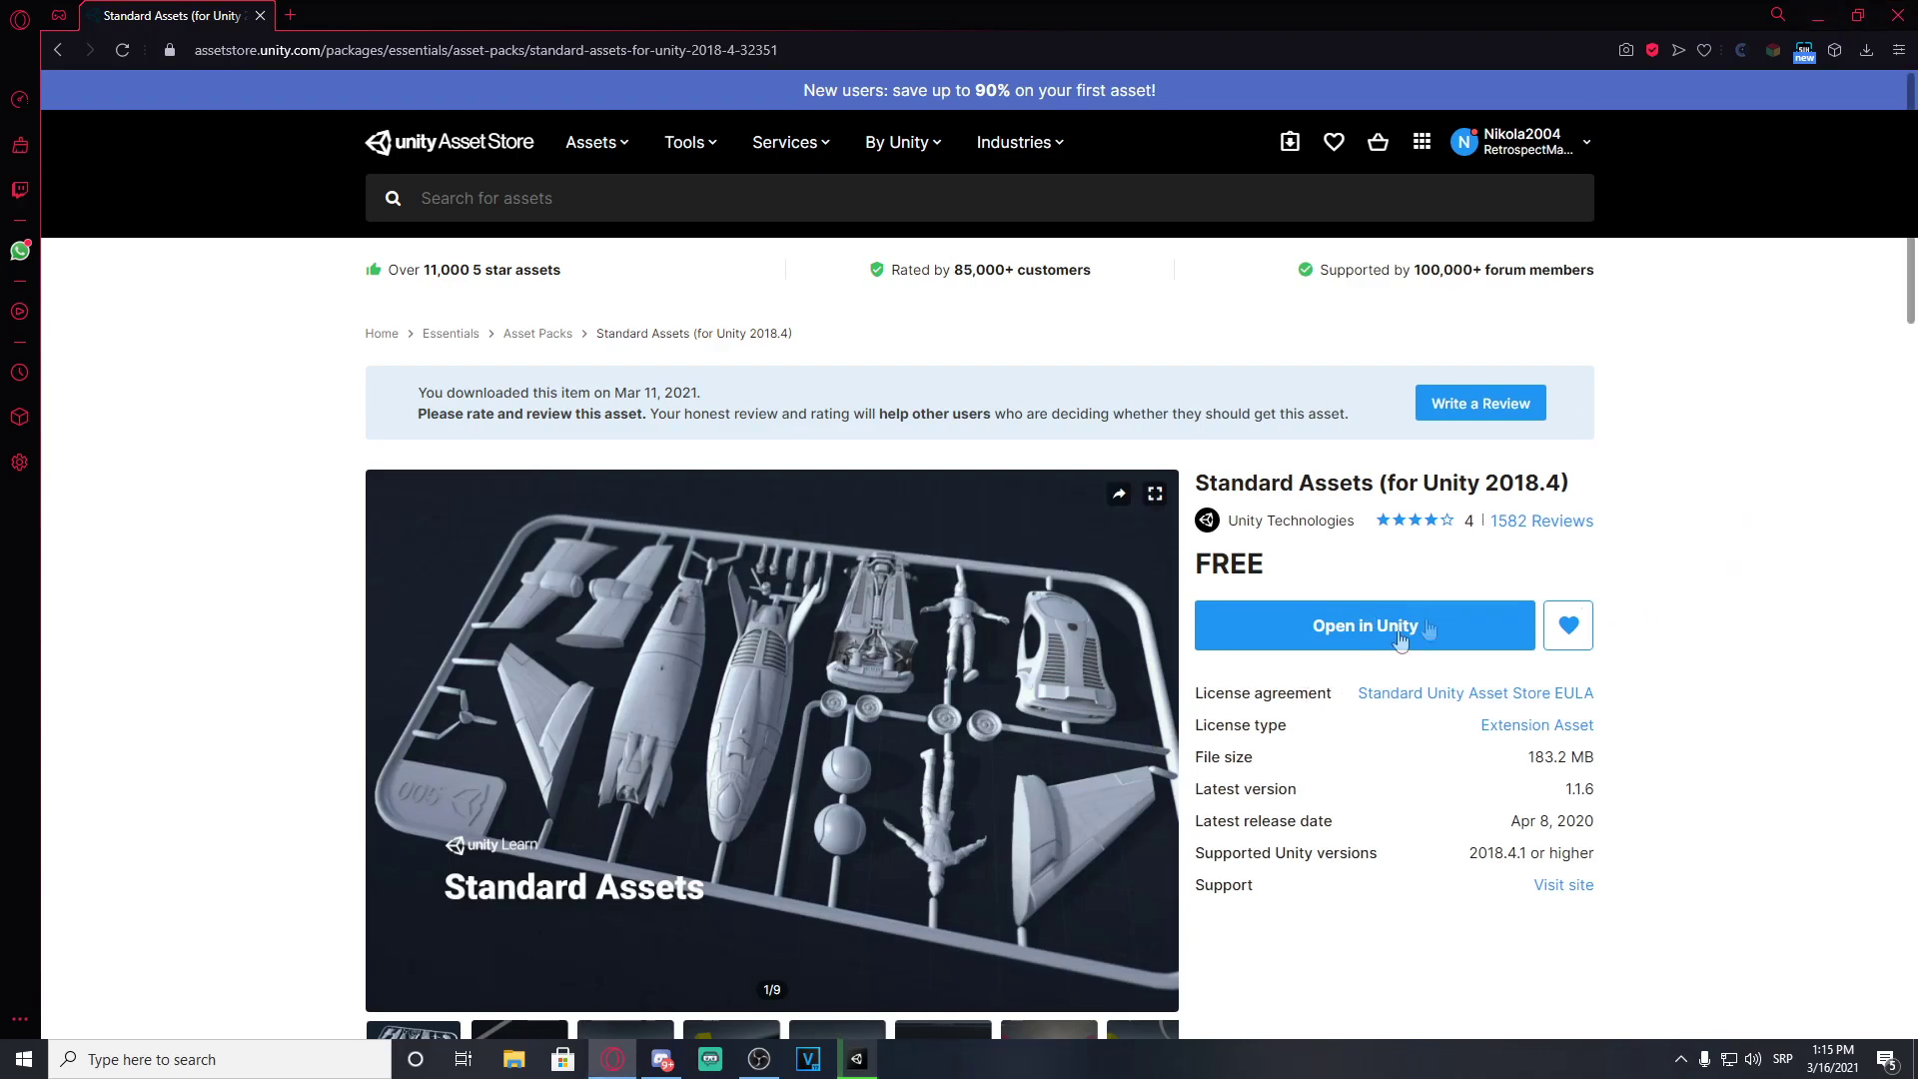
{"action": "left_click", "coordinate": [1834, 10]}
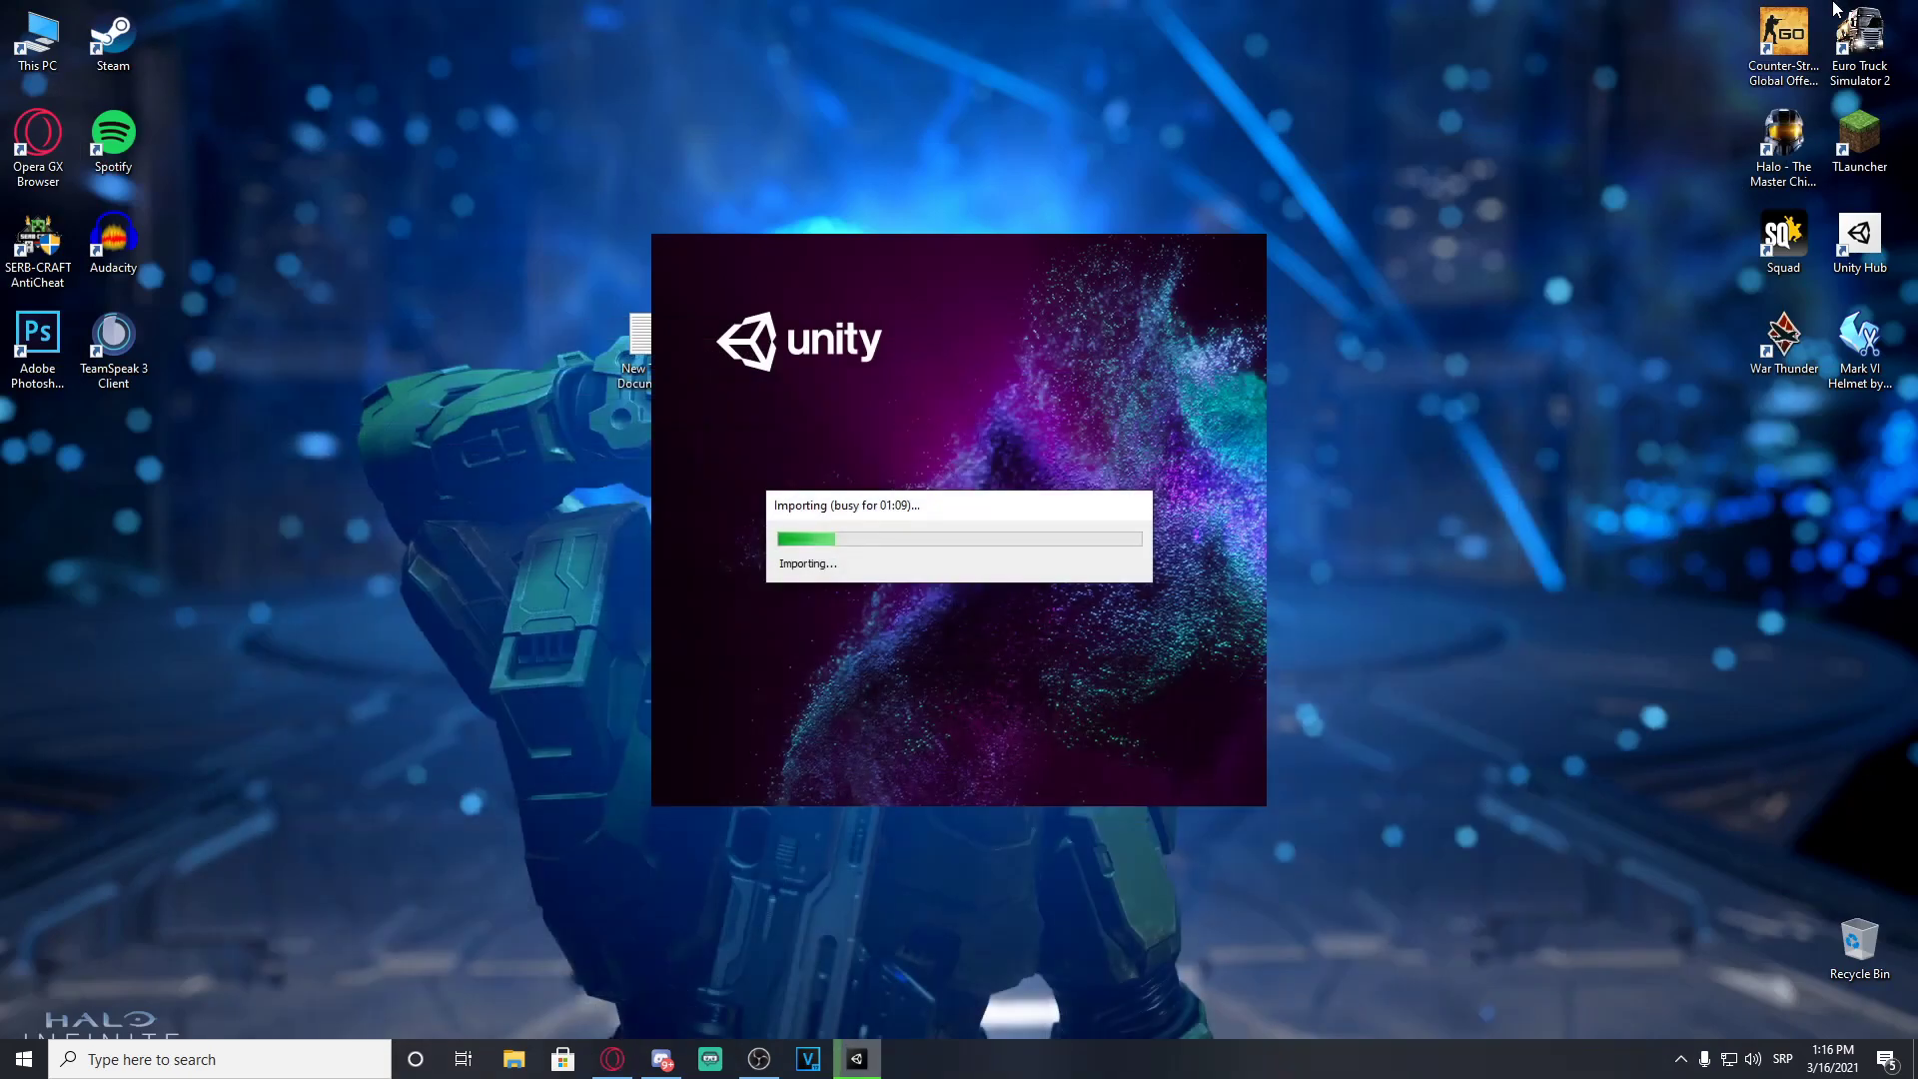
{"action": "right_click", "coordinate": [1580, 571]}
{"action": "left_click", "coordinate": [1609, 667]}
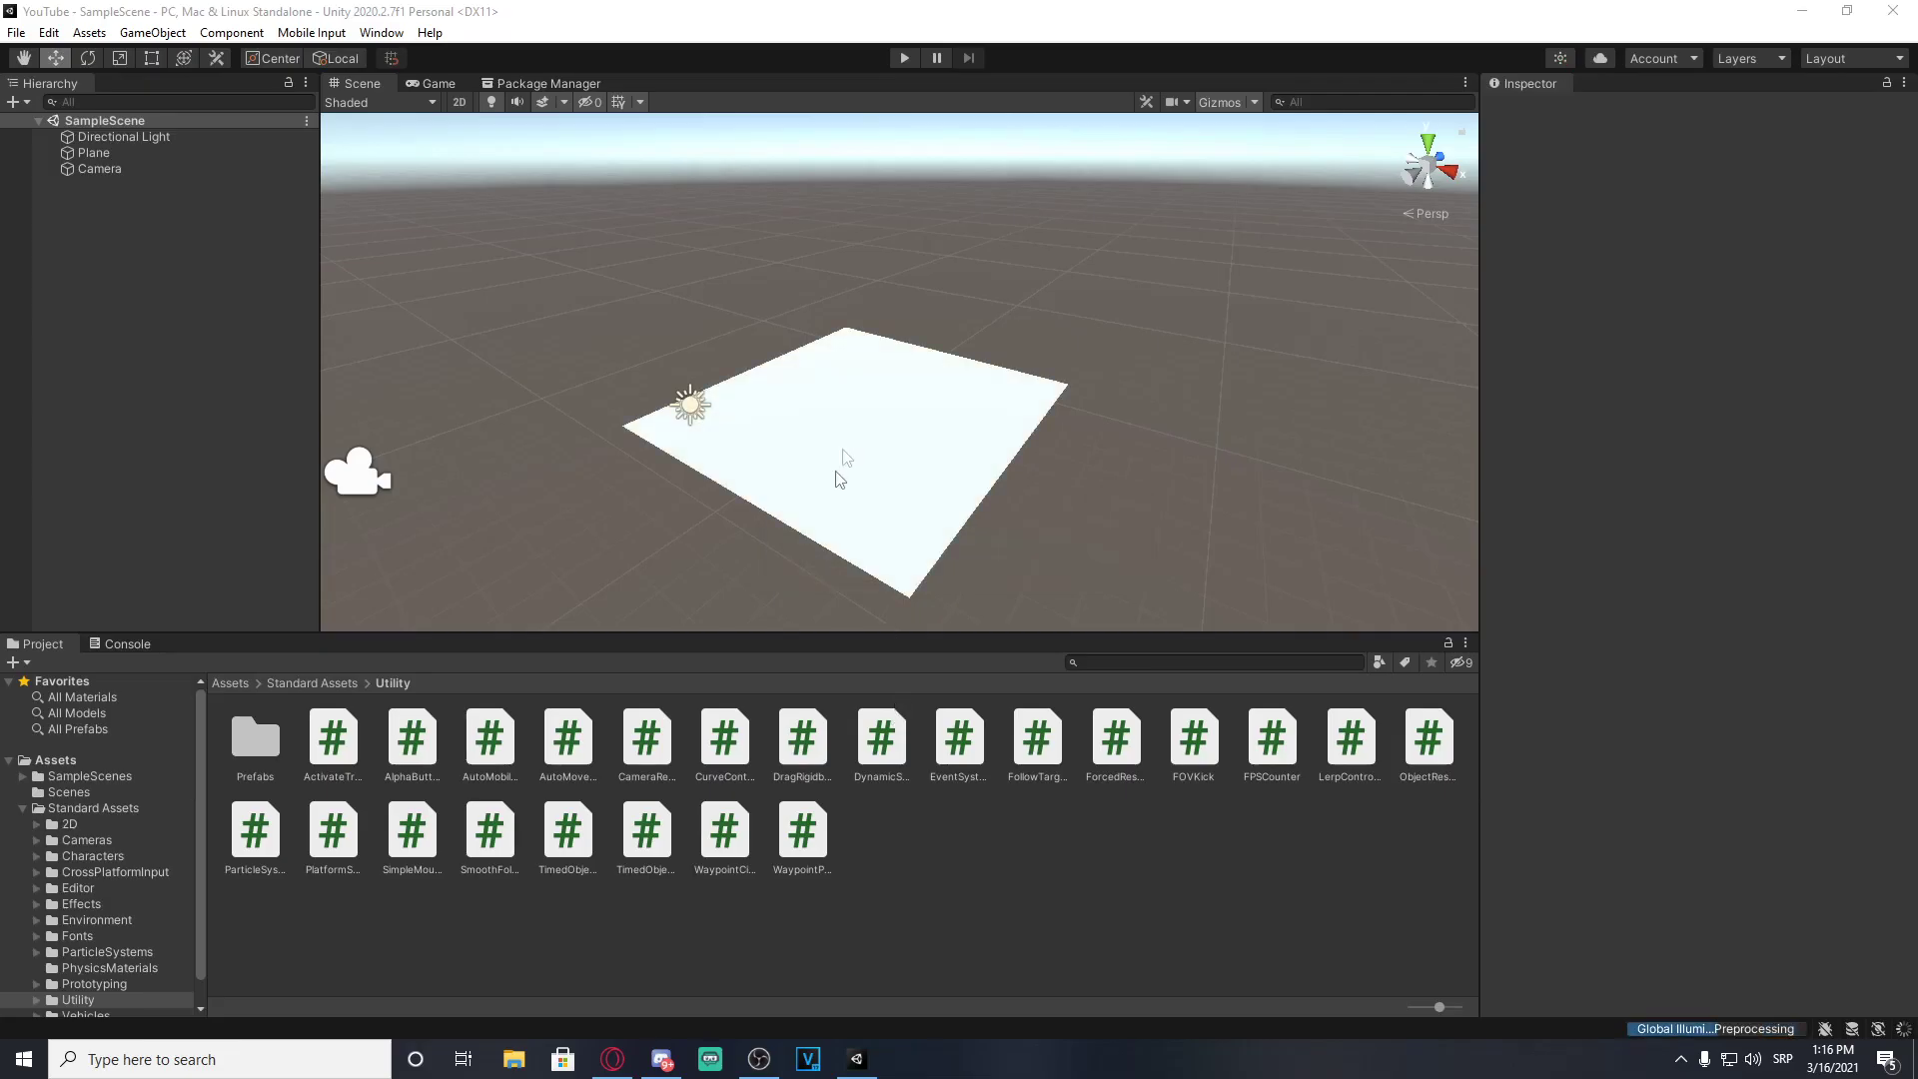
{"action": "mouse_move", "coordinate": [840, 479]}
{"action": "left_mouse_down", "text": "alt"}
{"action": "mouse_move", "coordinate": [632, 488]}
{"action": "mouse_move", "coordinate": [730, 496]}
{"action": "mouse_move", "coordinate": [961, 442]}
{"action": "left_mouse_up", "text": "alt"}
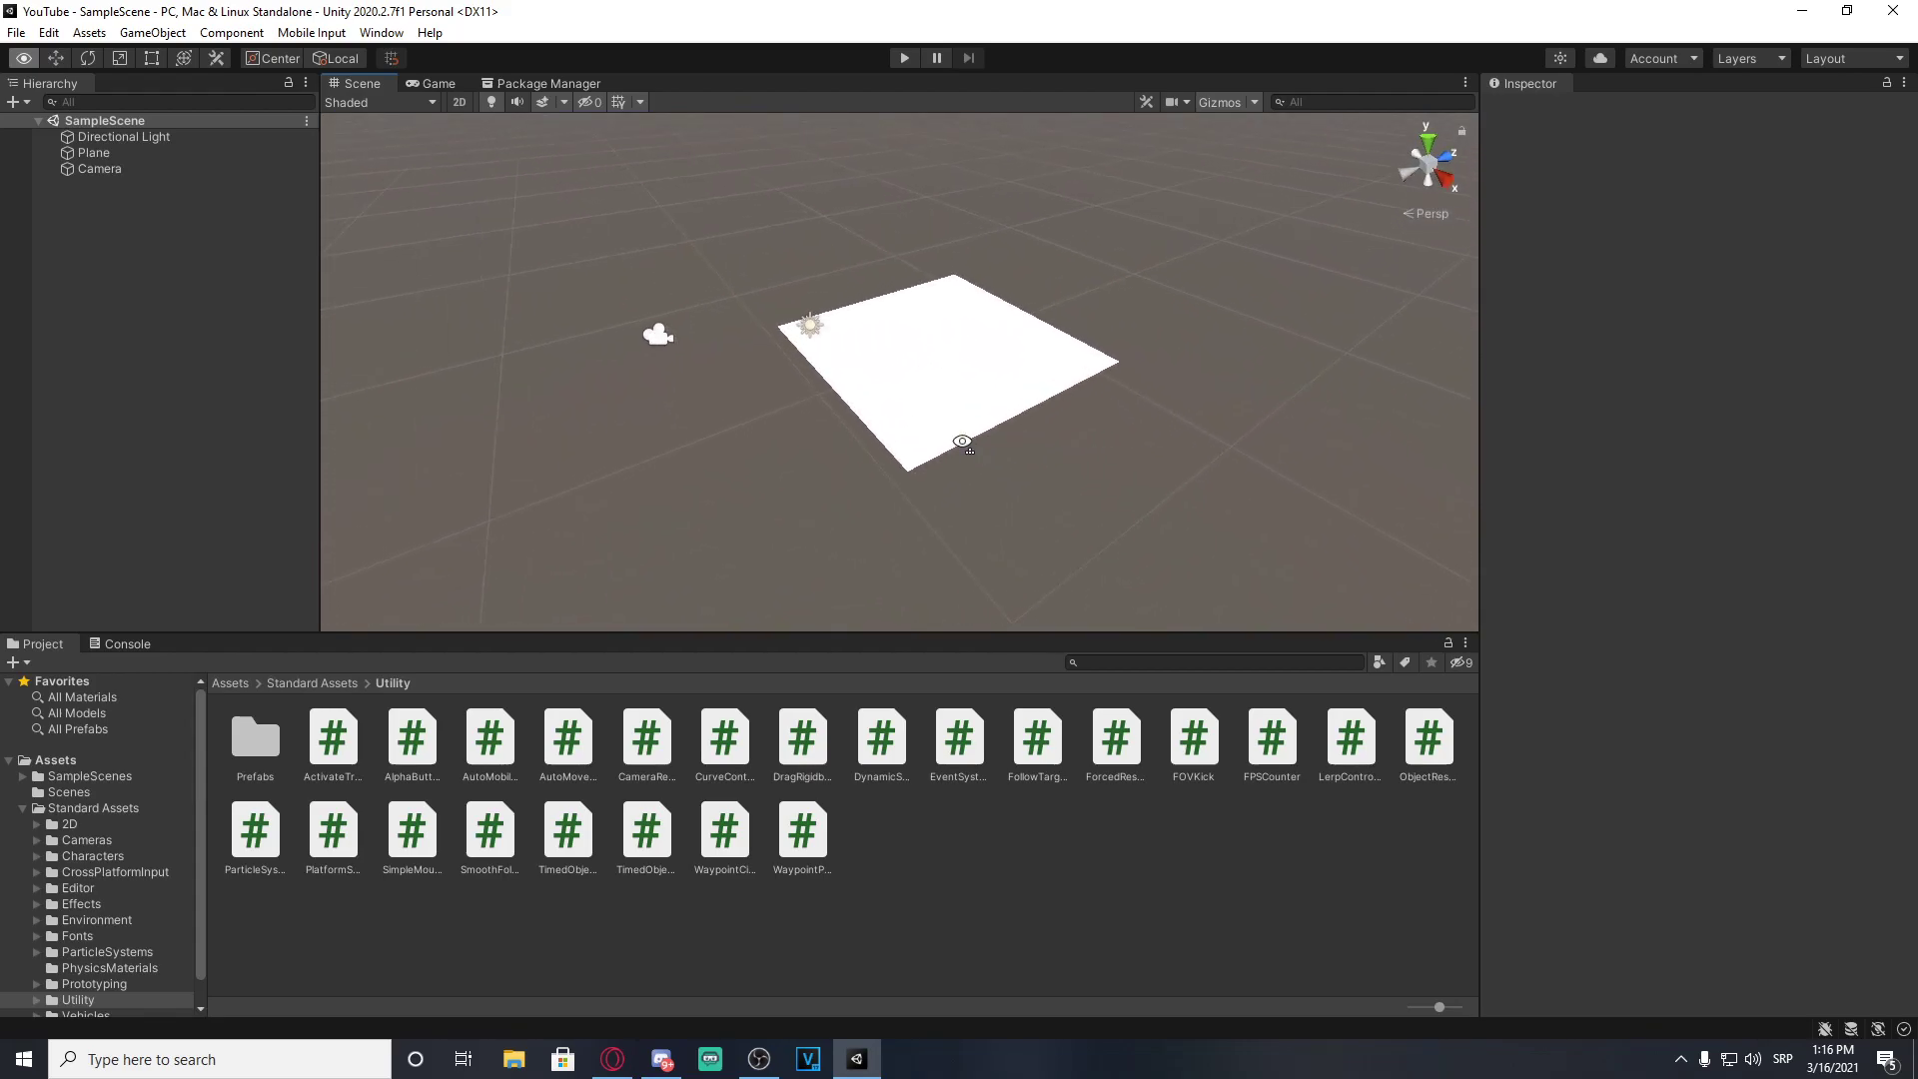
{"action": "scroll", "coordinate": [962, 442], "scroll_direction": "up", "scroll_amount": 3}
{"action": "scroll", "coordinate": [963, 440], "scroll_direction": "down", "scroll_amount": 1}
Step: Delete the Standard Assets and SampleScenes folders from Assets, confirming each deletion
{"action": "left_click", "coordinate": [232, 685]}
{"action": "left_click", "coordinate": [399, 748]}
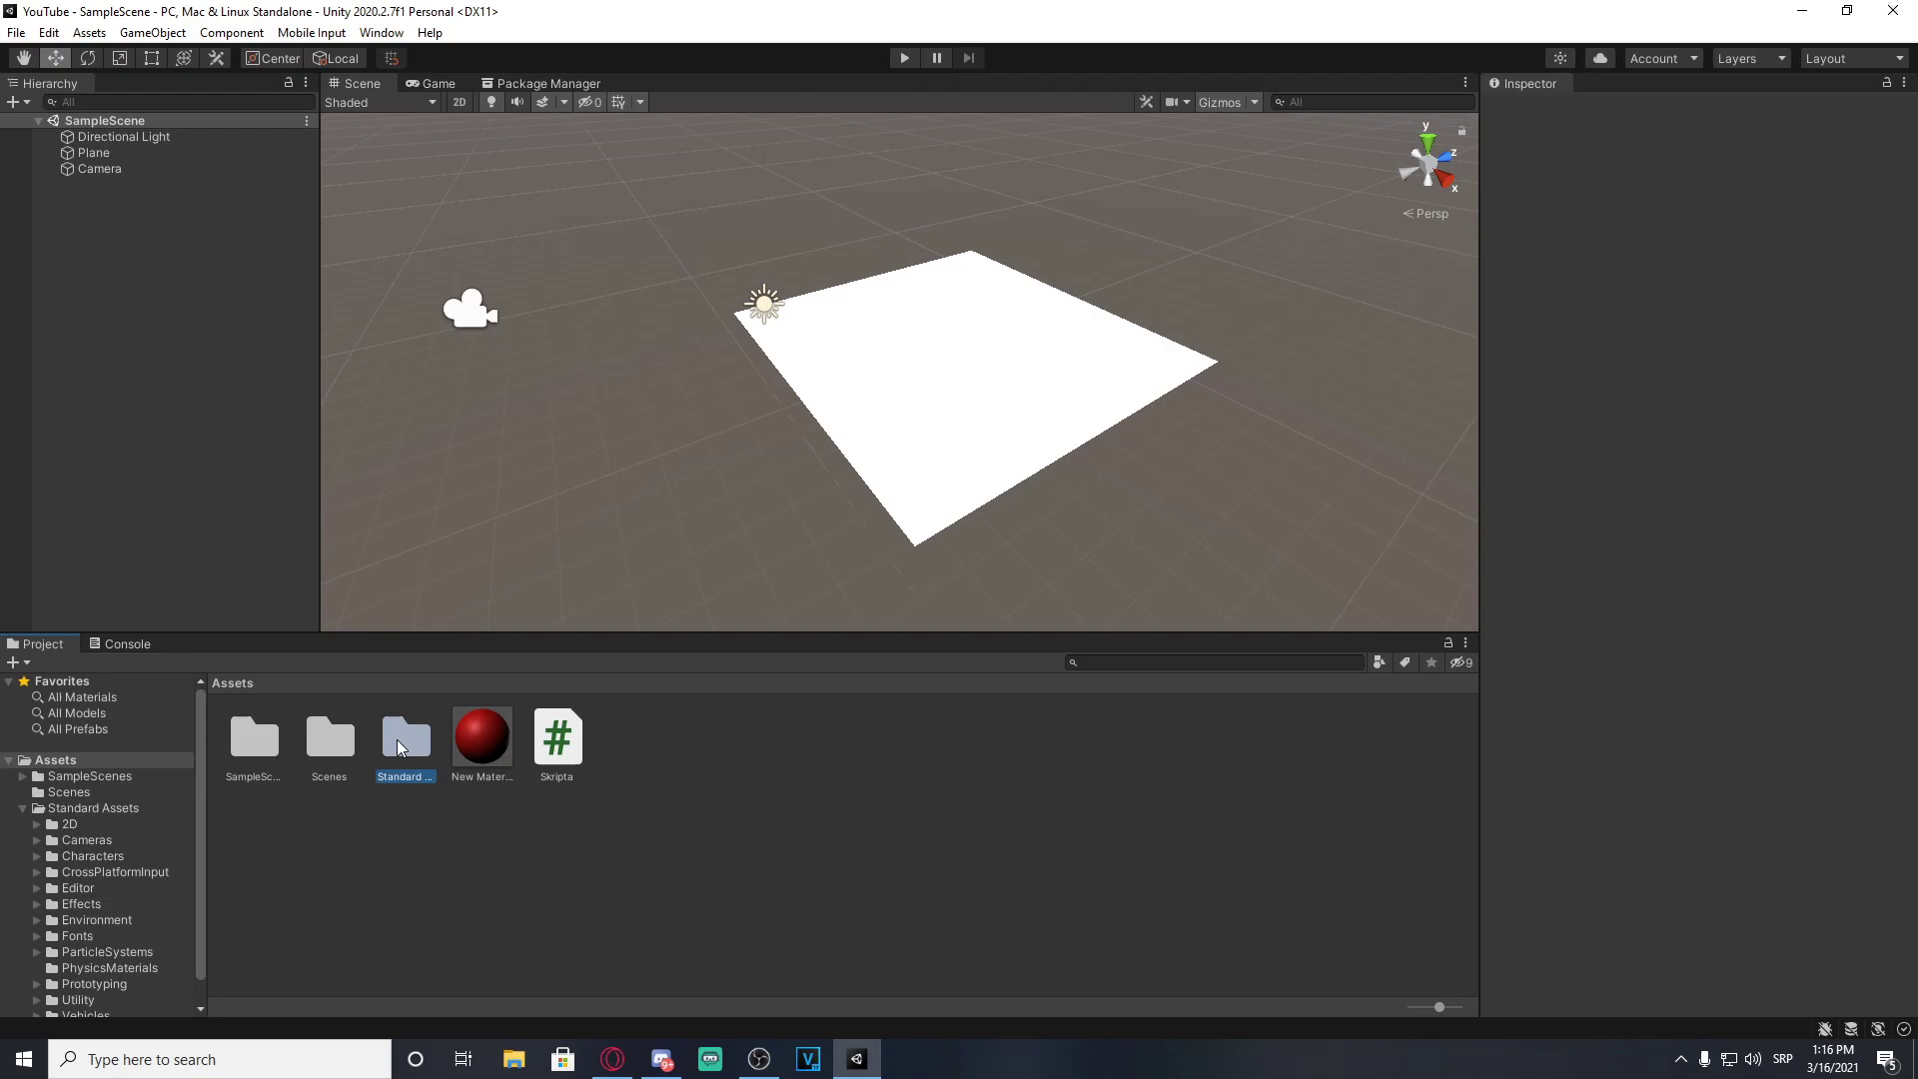
{"action": "key", "text": "Delete"}
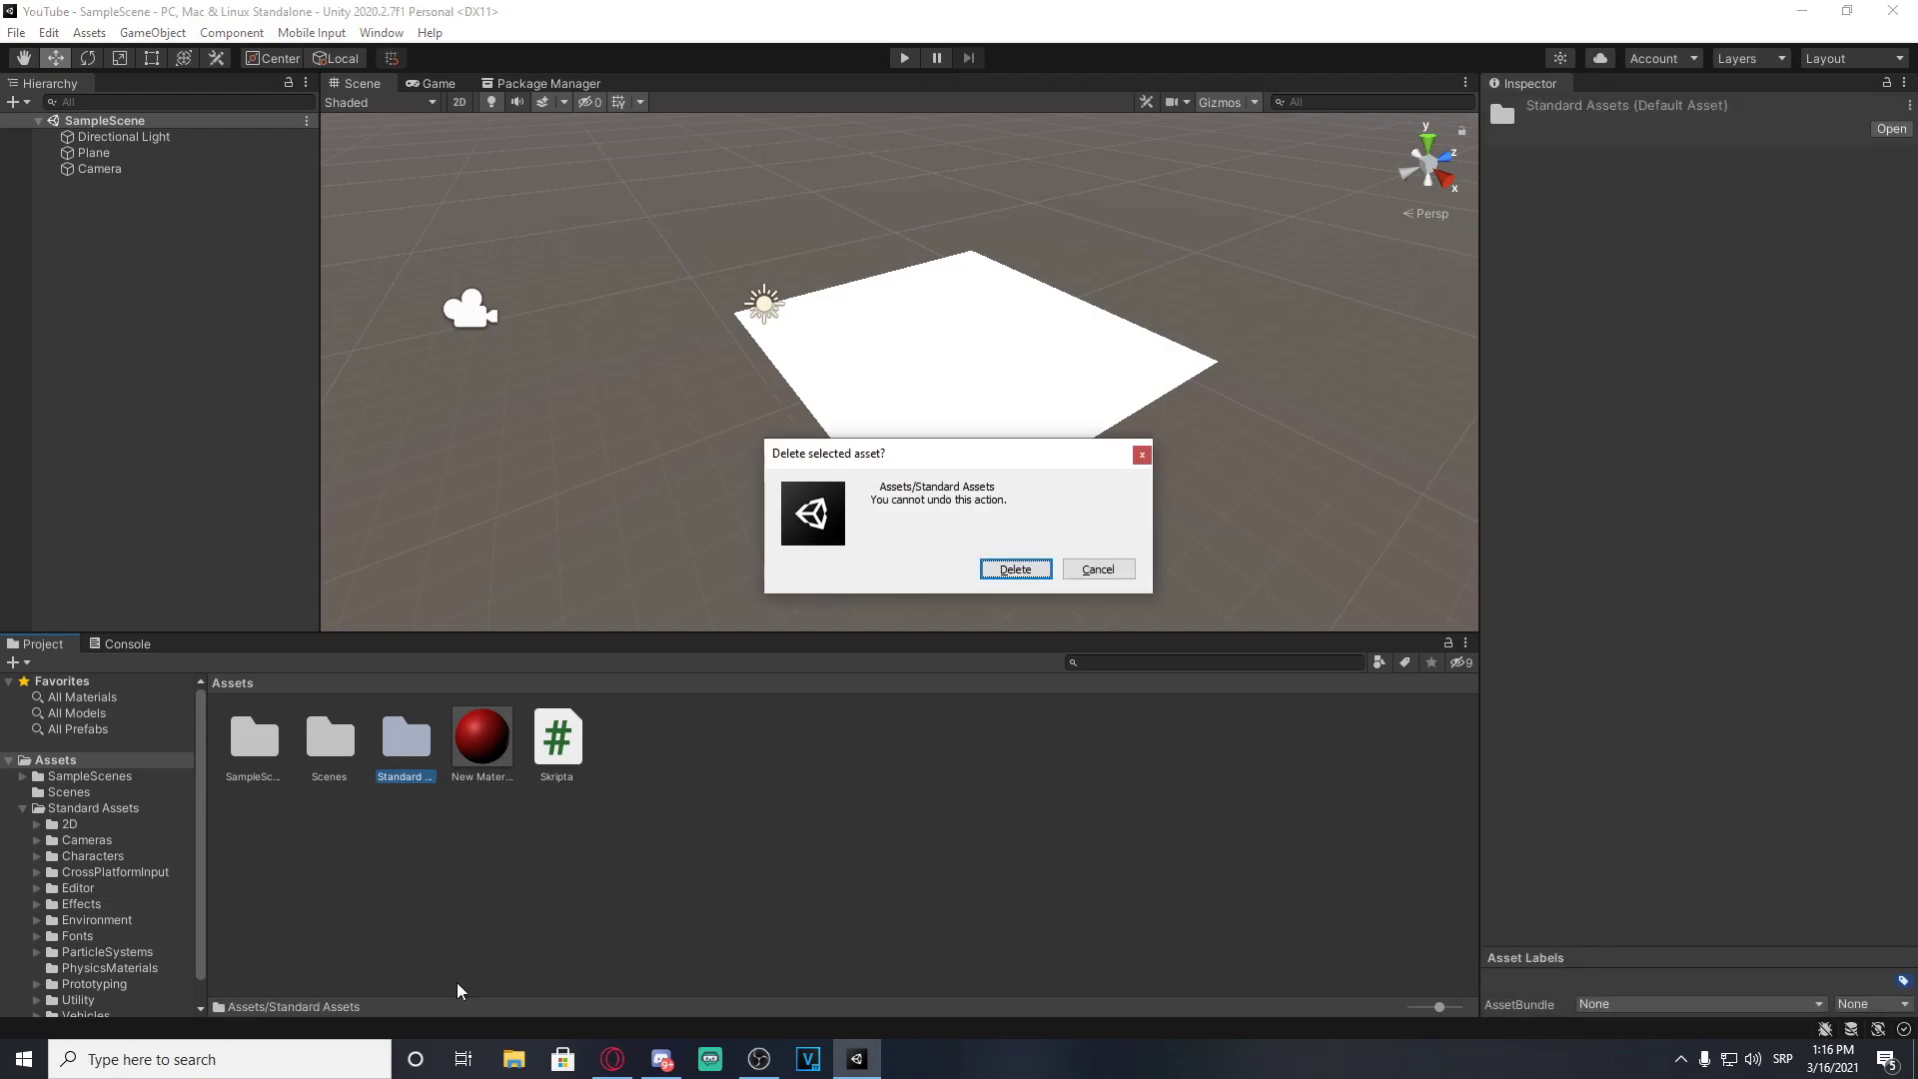
{"action": "key", "text": "Return"}
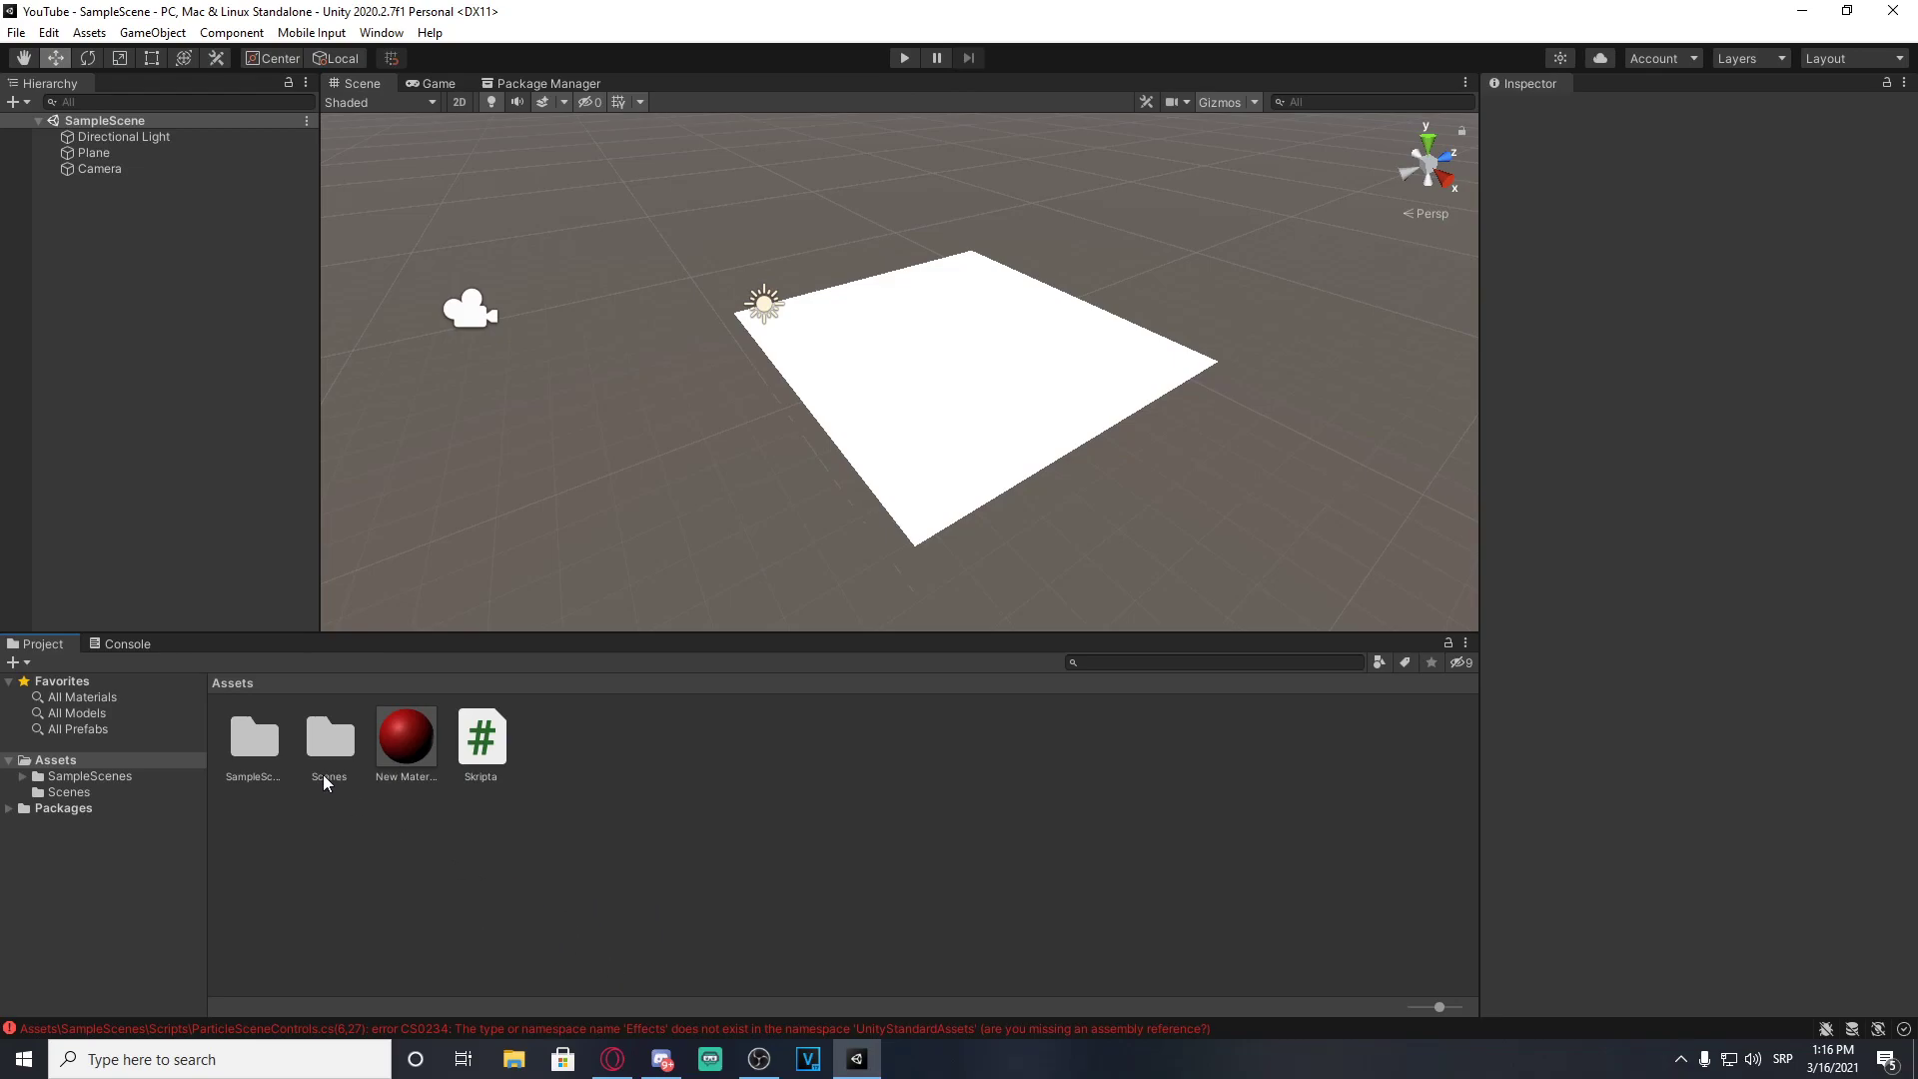
{"action": "left_click", "coordinate": [280, 747]}
{"action": "key", "text": "Delete"}
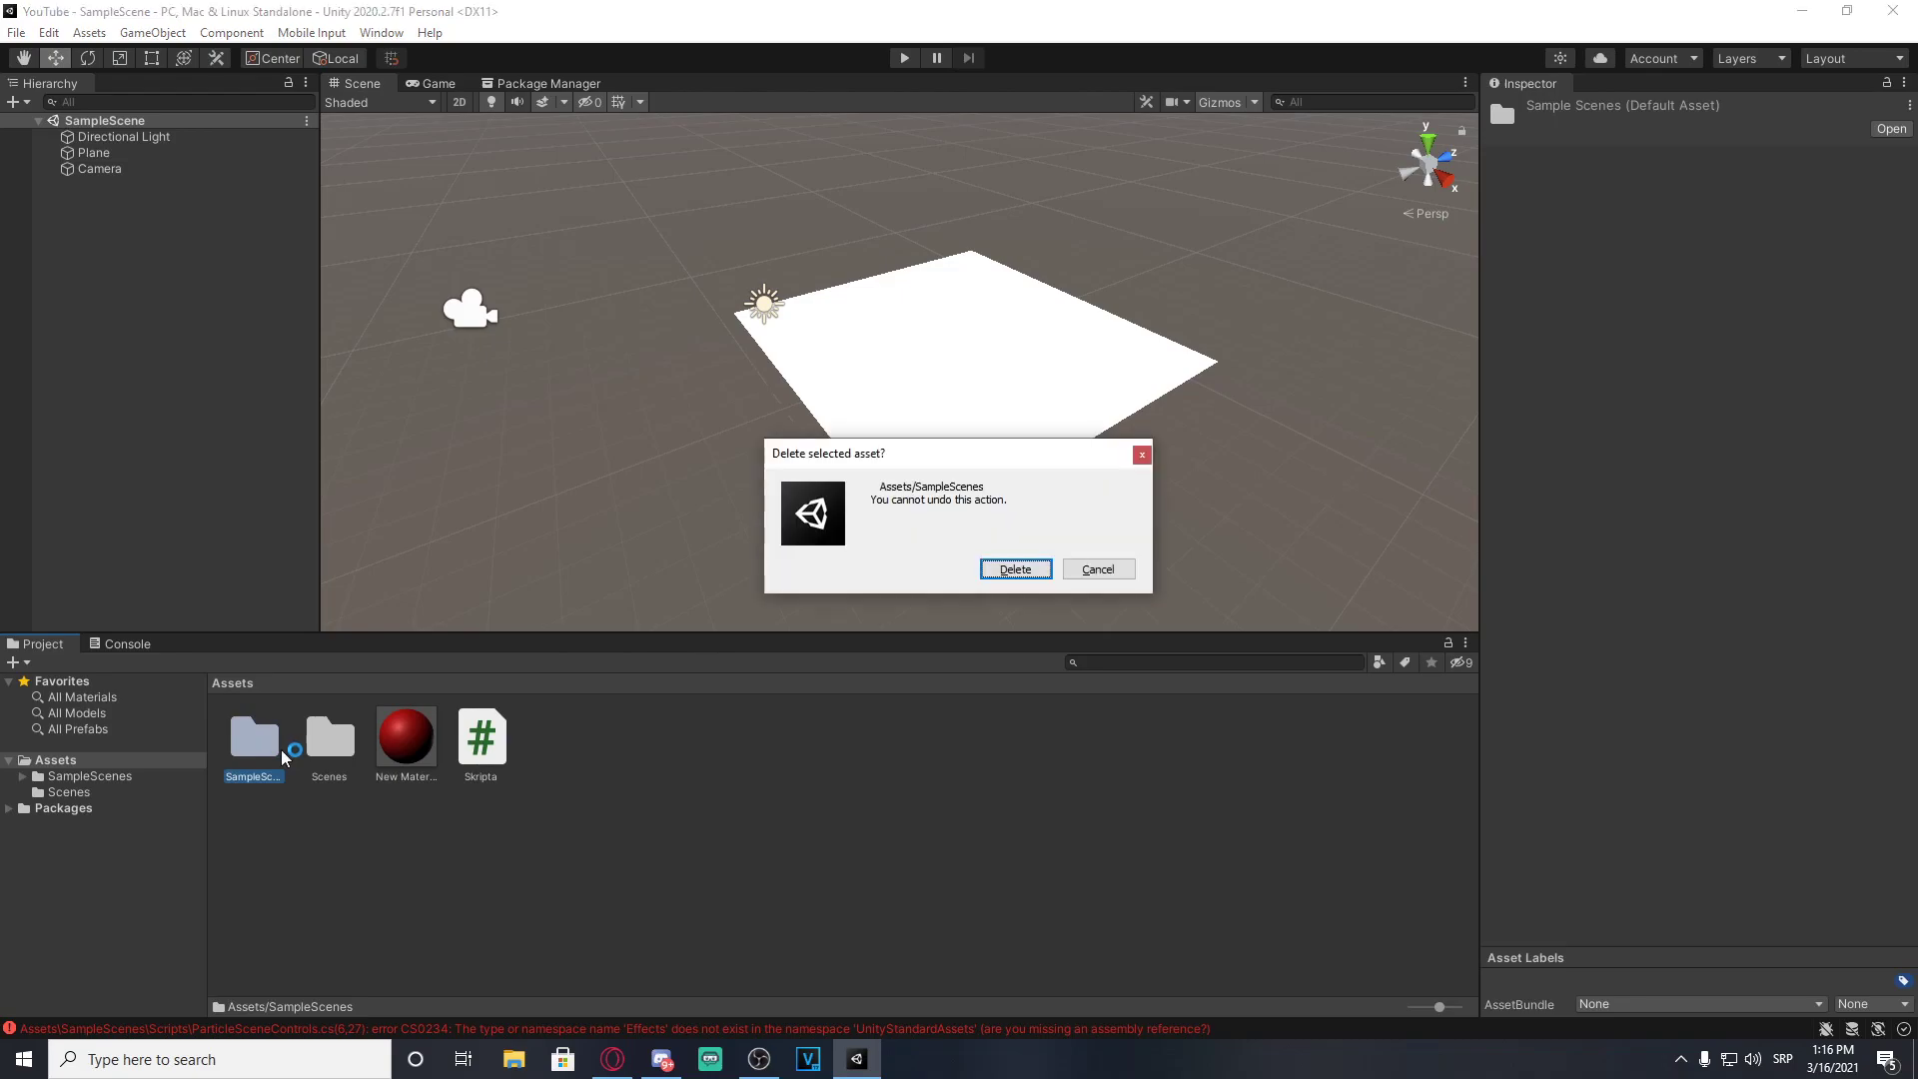
{"action": "key", "text": "Return"}
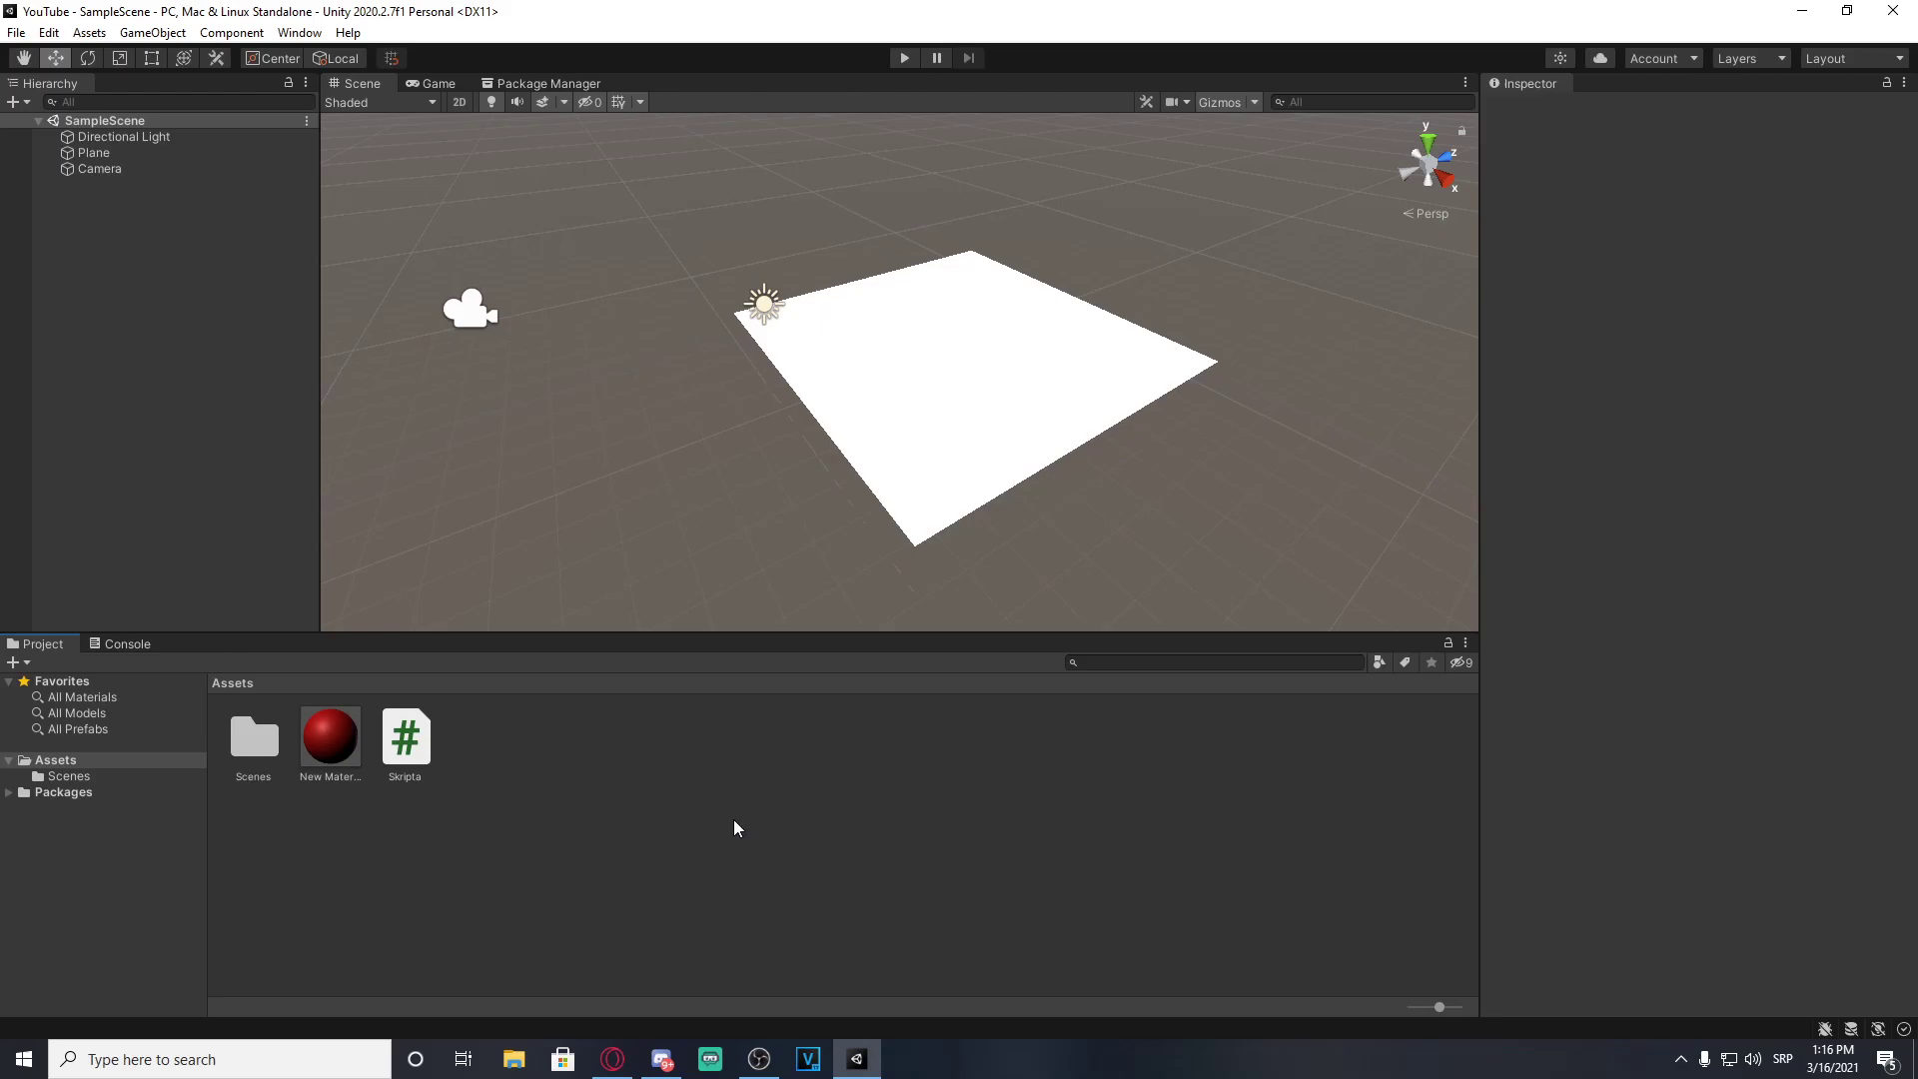
{"action": "left_click", "coordinate": [613, 1058]}
Step: Open the Standard Assets package in Unity from its store page
{"action": "scroll", "coordinate": [741, 829], "scroll_direction": "down", "scroll_amount": 2}
{"action": "scroll", "coordinate": [813, 604], "scroll_direction": "up", "scroll_amount": 2}
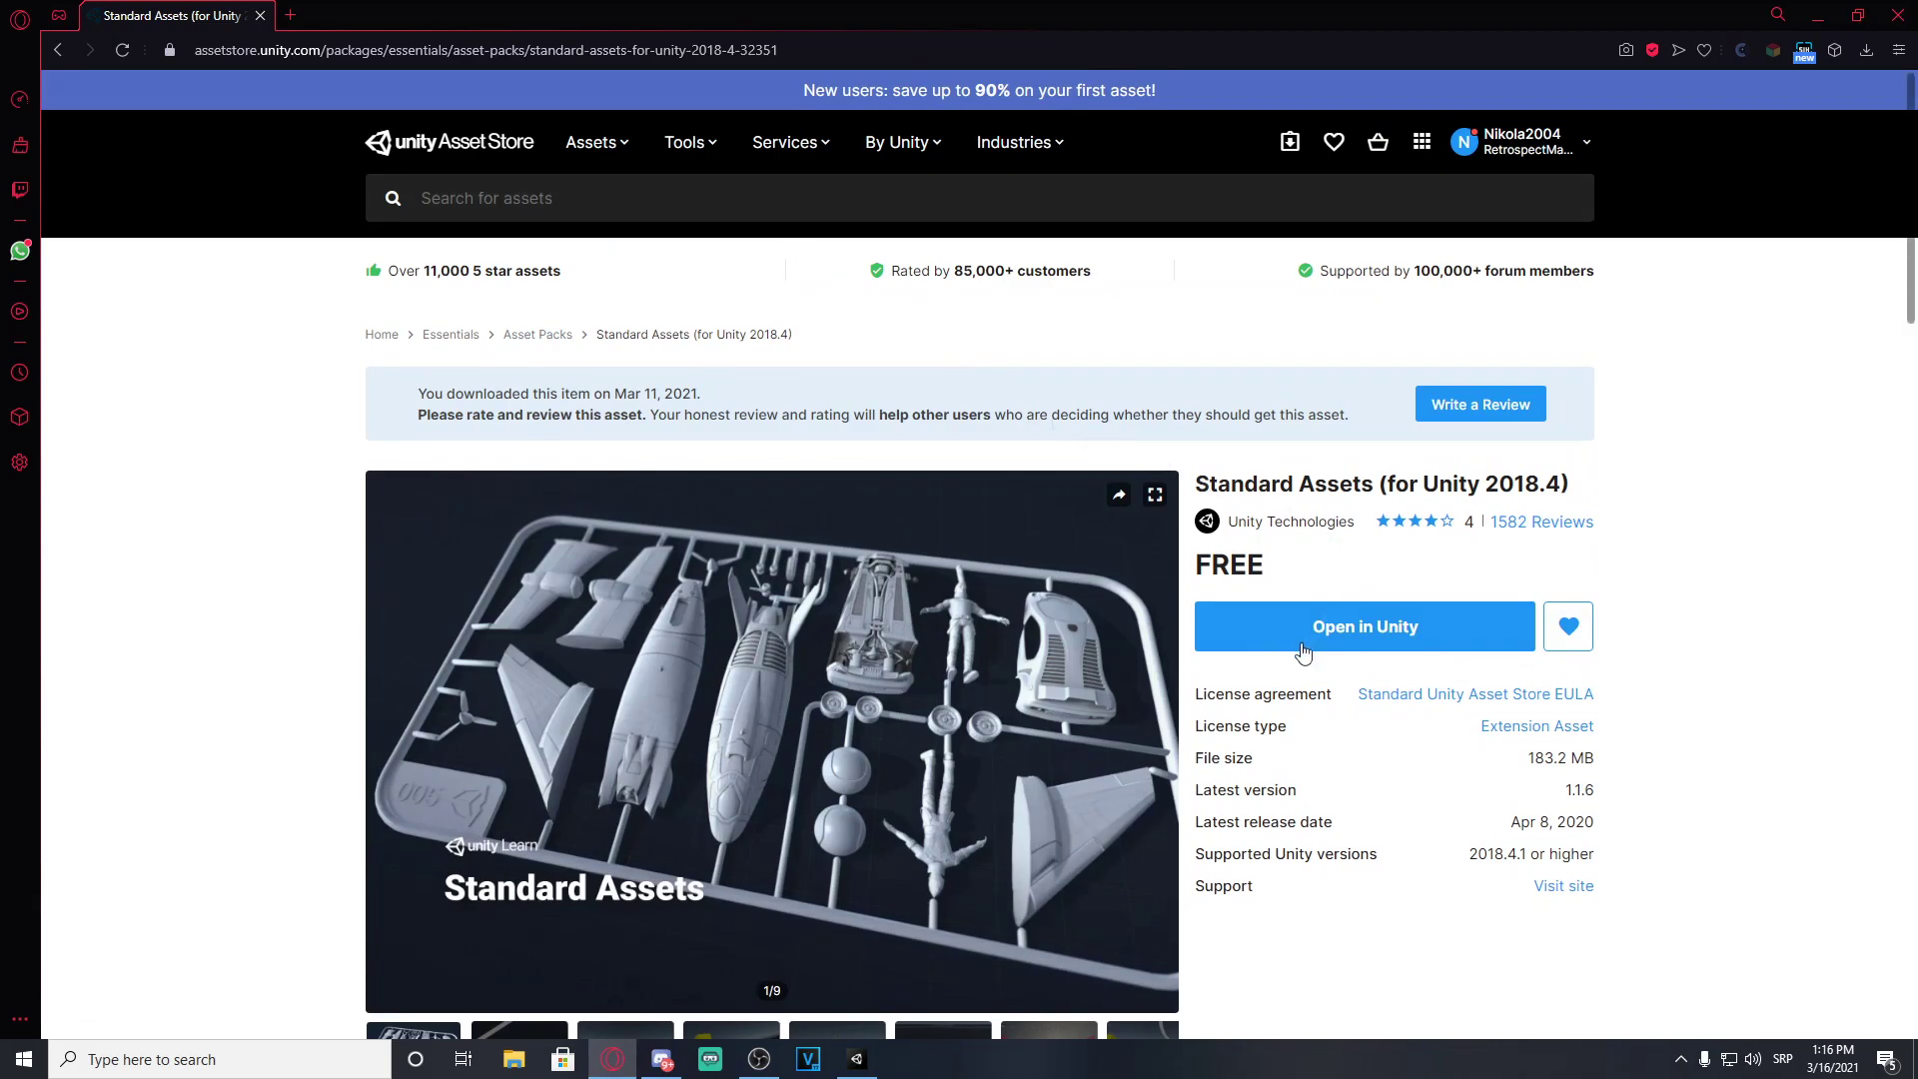
{"action": "left_click", "coordinate": [1360, 627]}
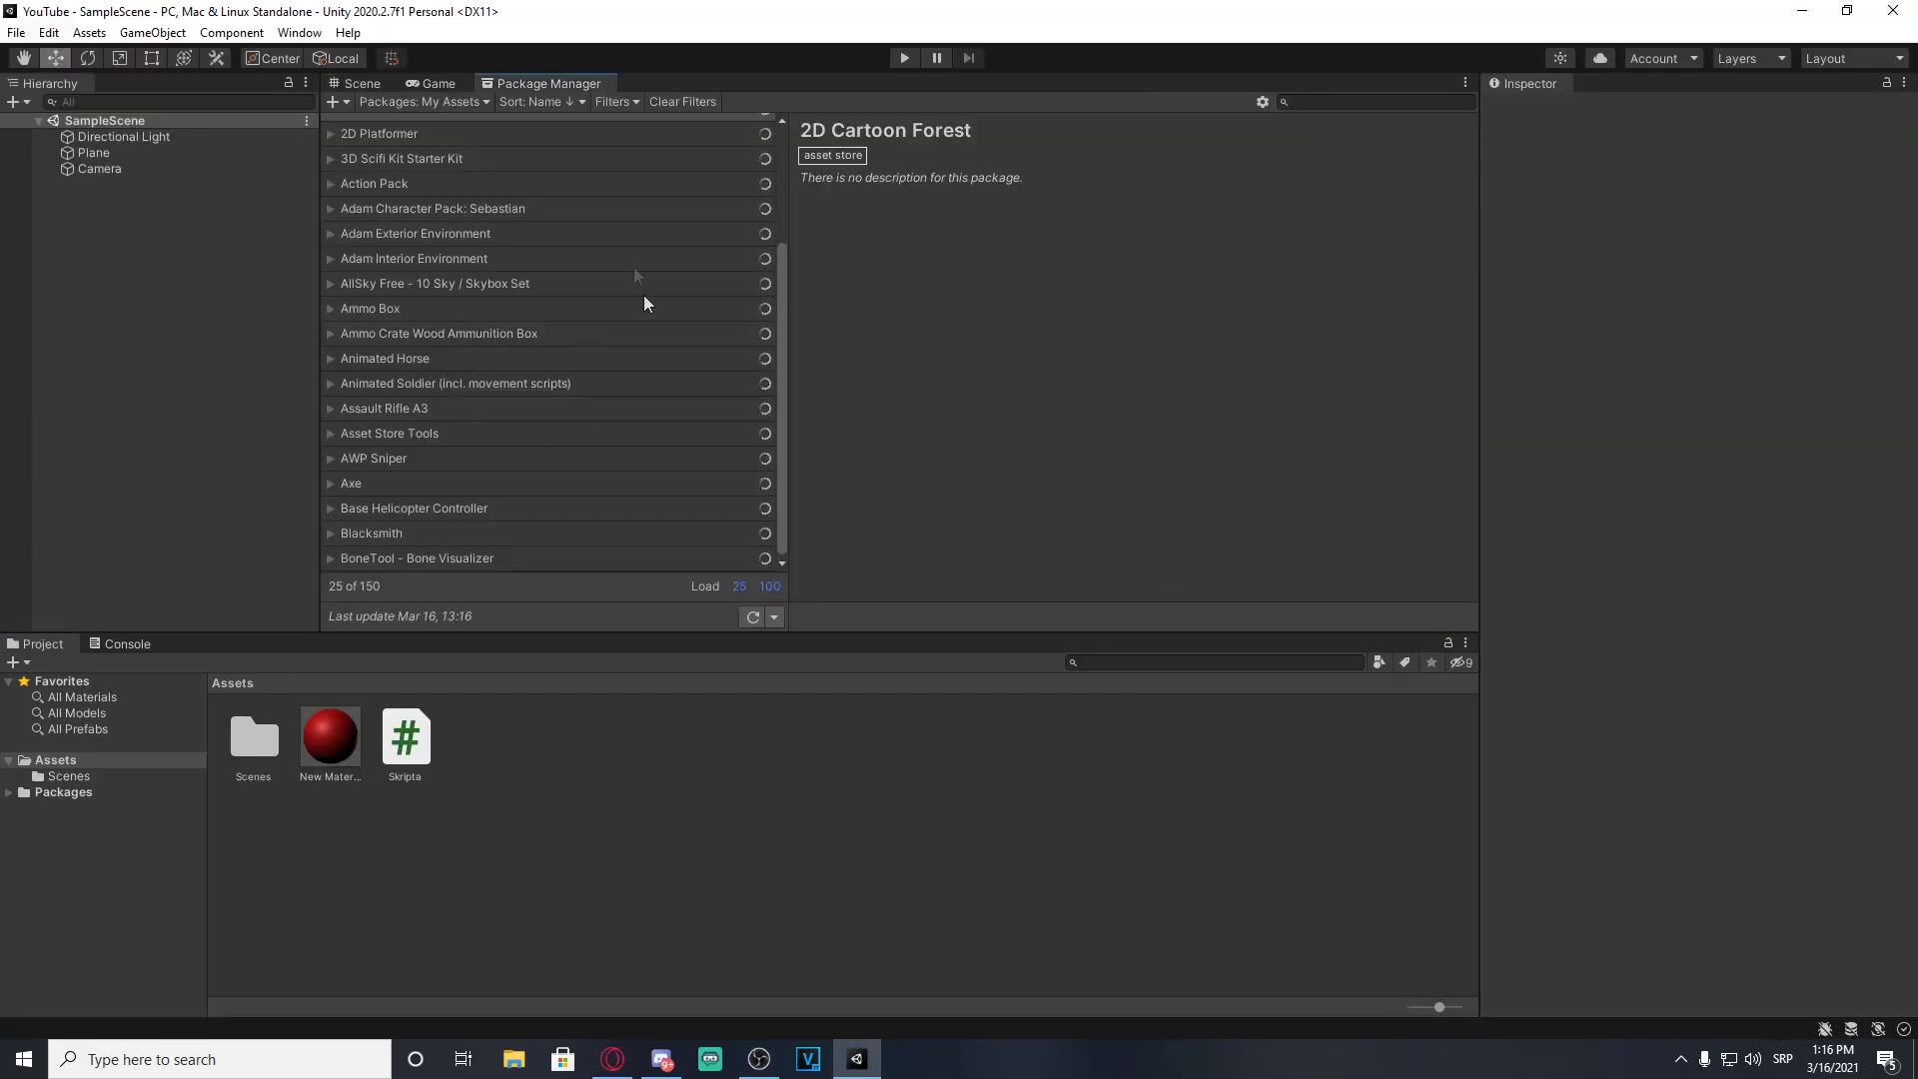
Step: Undock and re-dock the Package Manager, then scroll to the Standard Assets 1.1.6 details
{"action": "mouse_move", "coordinate": [535, 83]}
{"action": "left_mouse_down"}
{"action": "mouse_move", "coordinate": [1626, 651]}
{"action": "mouse_move", "coordinate": [1457, 180]}
{"action": "left_mouse_up"}
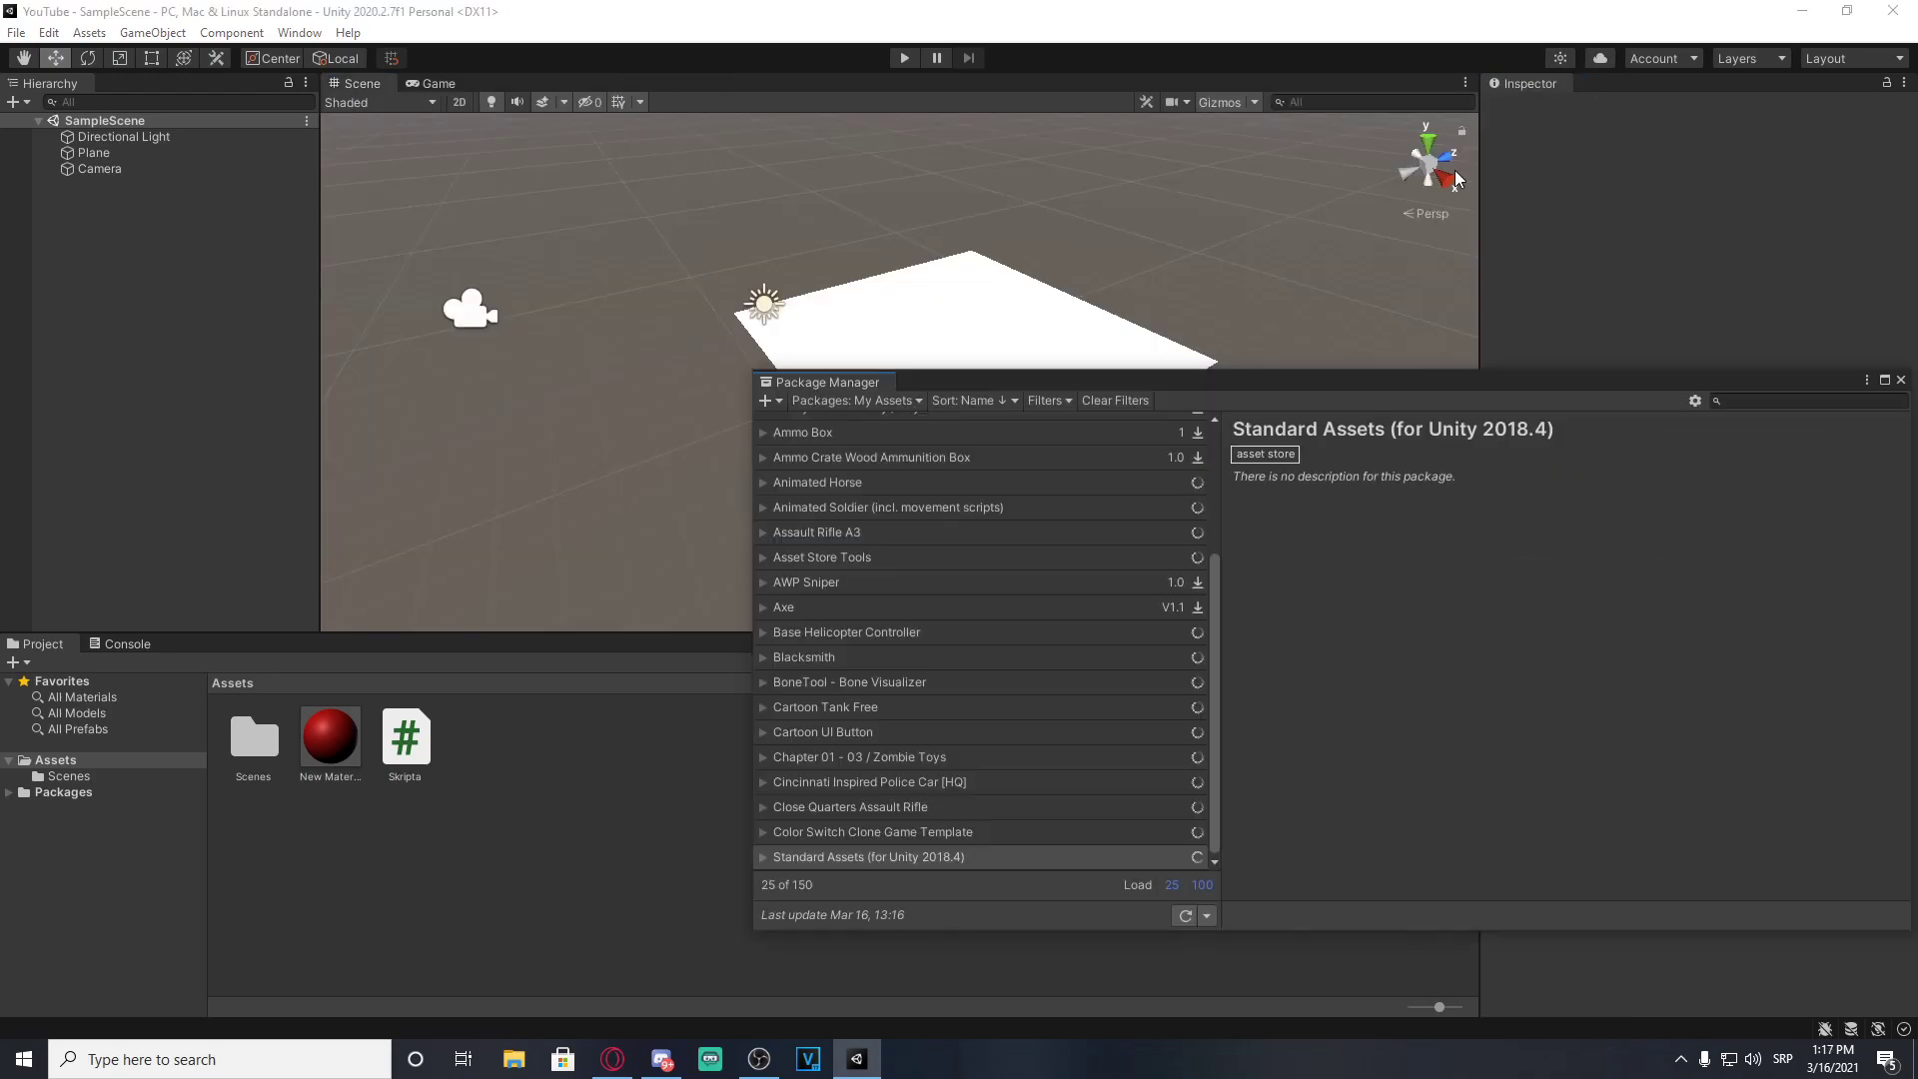
{"action": "left_click_drag", "start_coordinate": [1311, 247], "coordinate": [918, 250]}
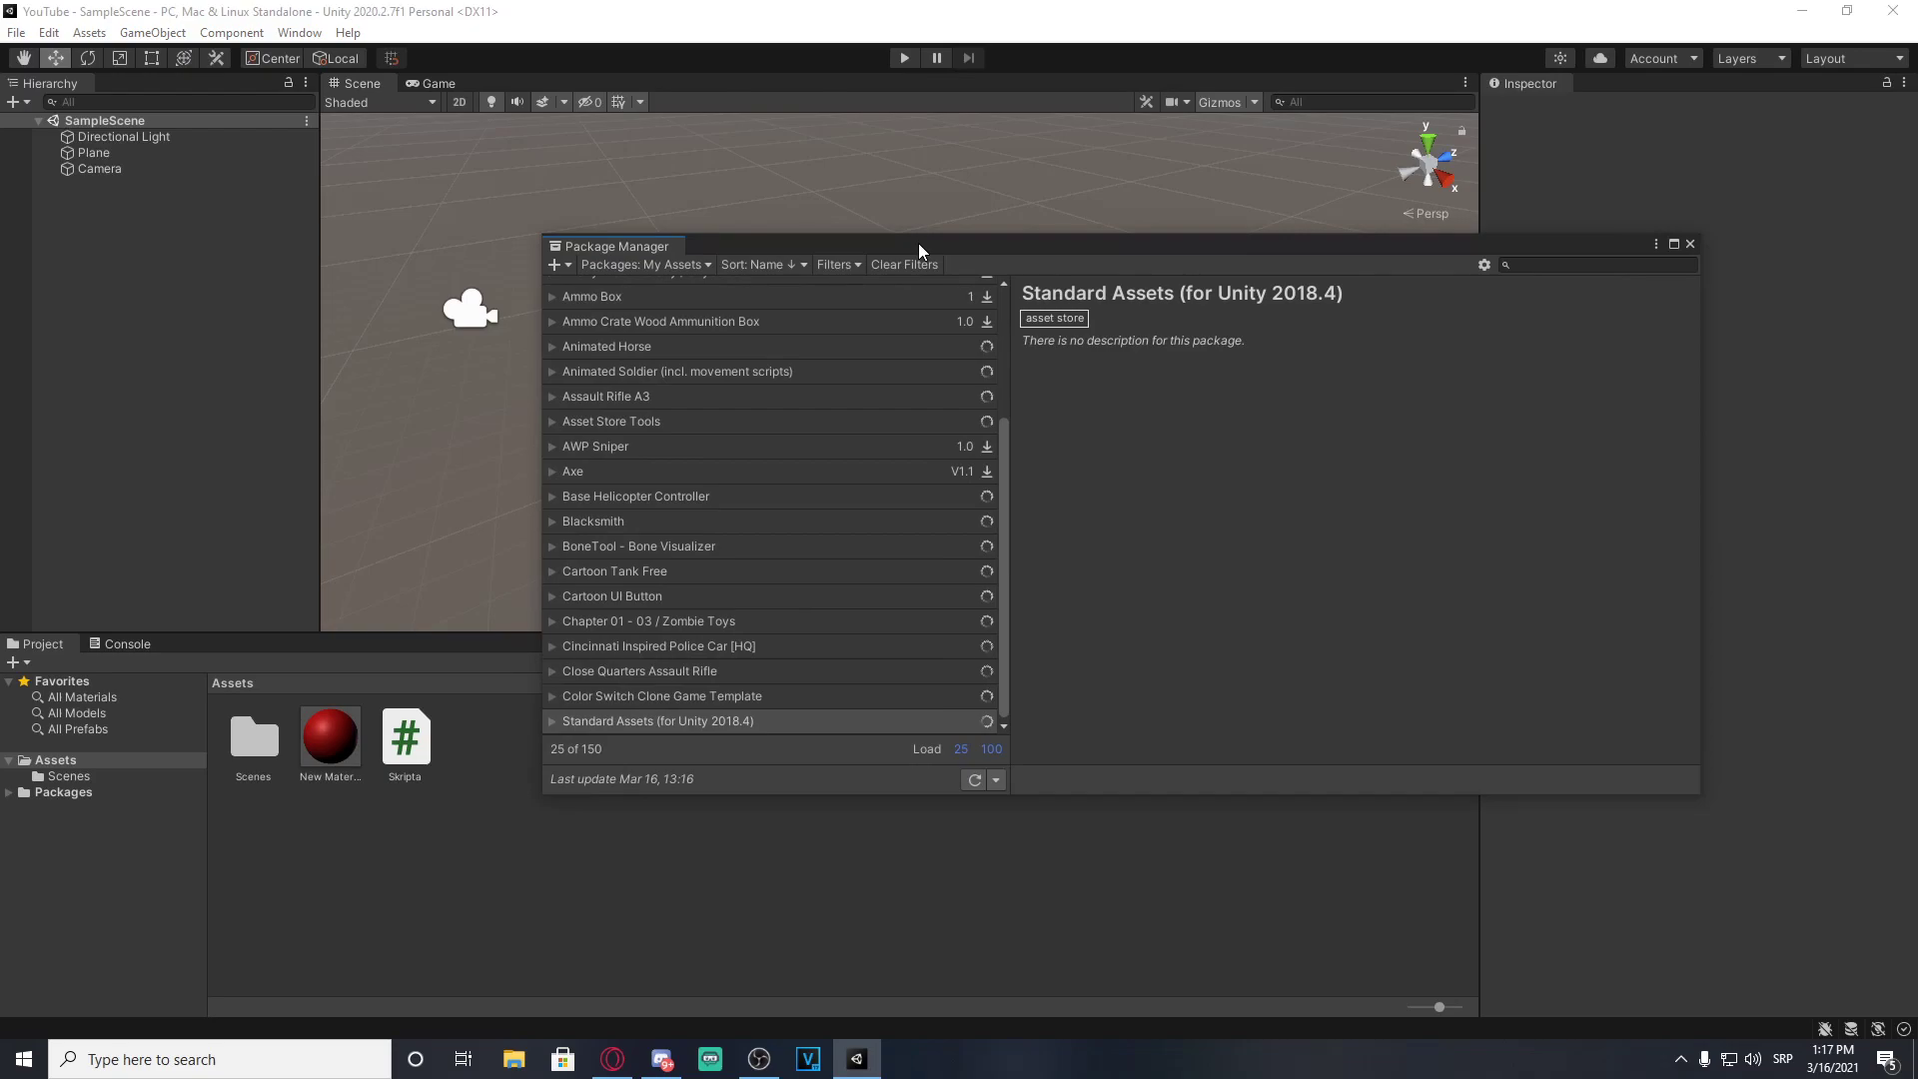
{"action": "left_click_drag", "start_coordinate": [604, 246], "coordinate": [595, 239]}
{"action": "left_click_drag", "start_coordinate": [595, 240], "coordinate": [486, 78]}
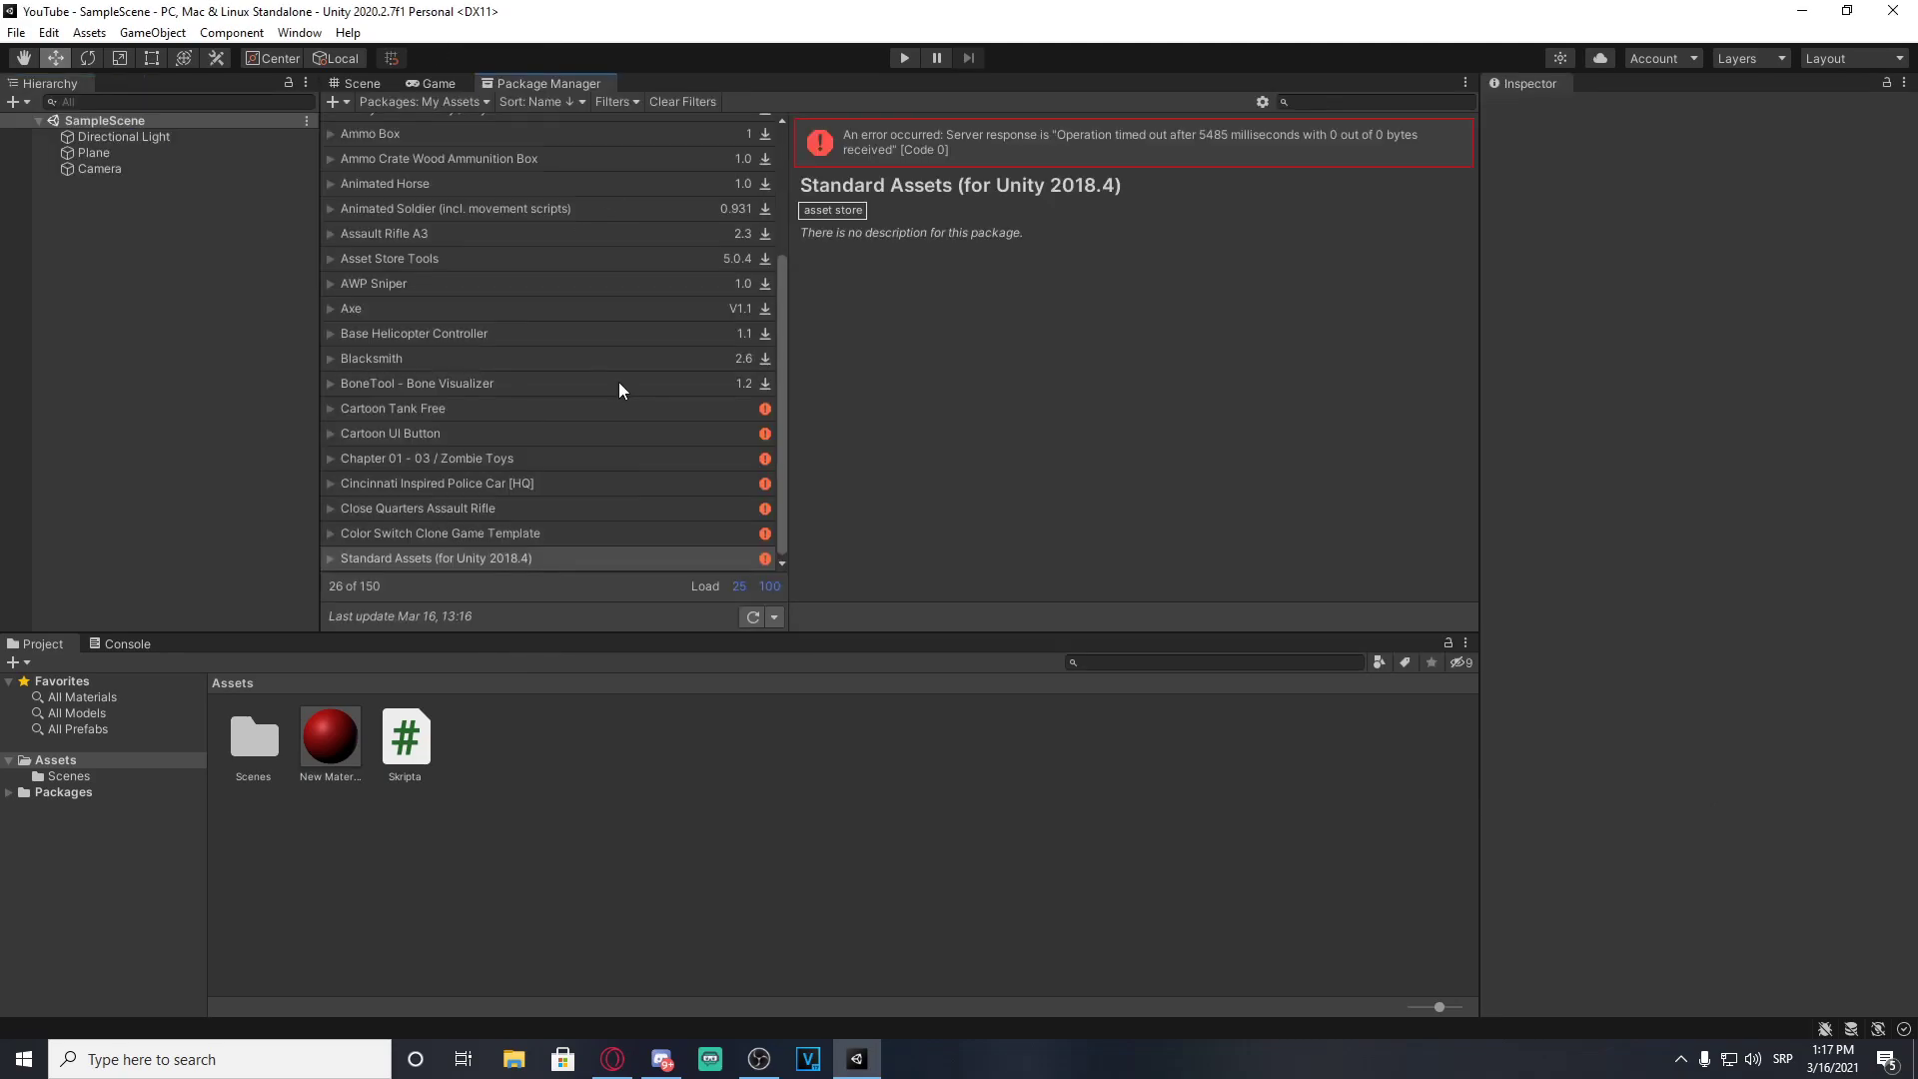
{"action": "scroll", "coordinate": [647, 437], "scroll_direction": "up", "scroll_amount": 3}
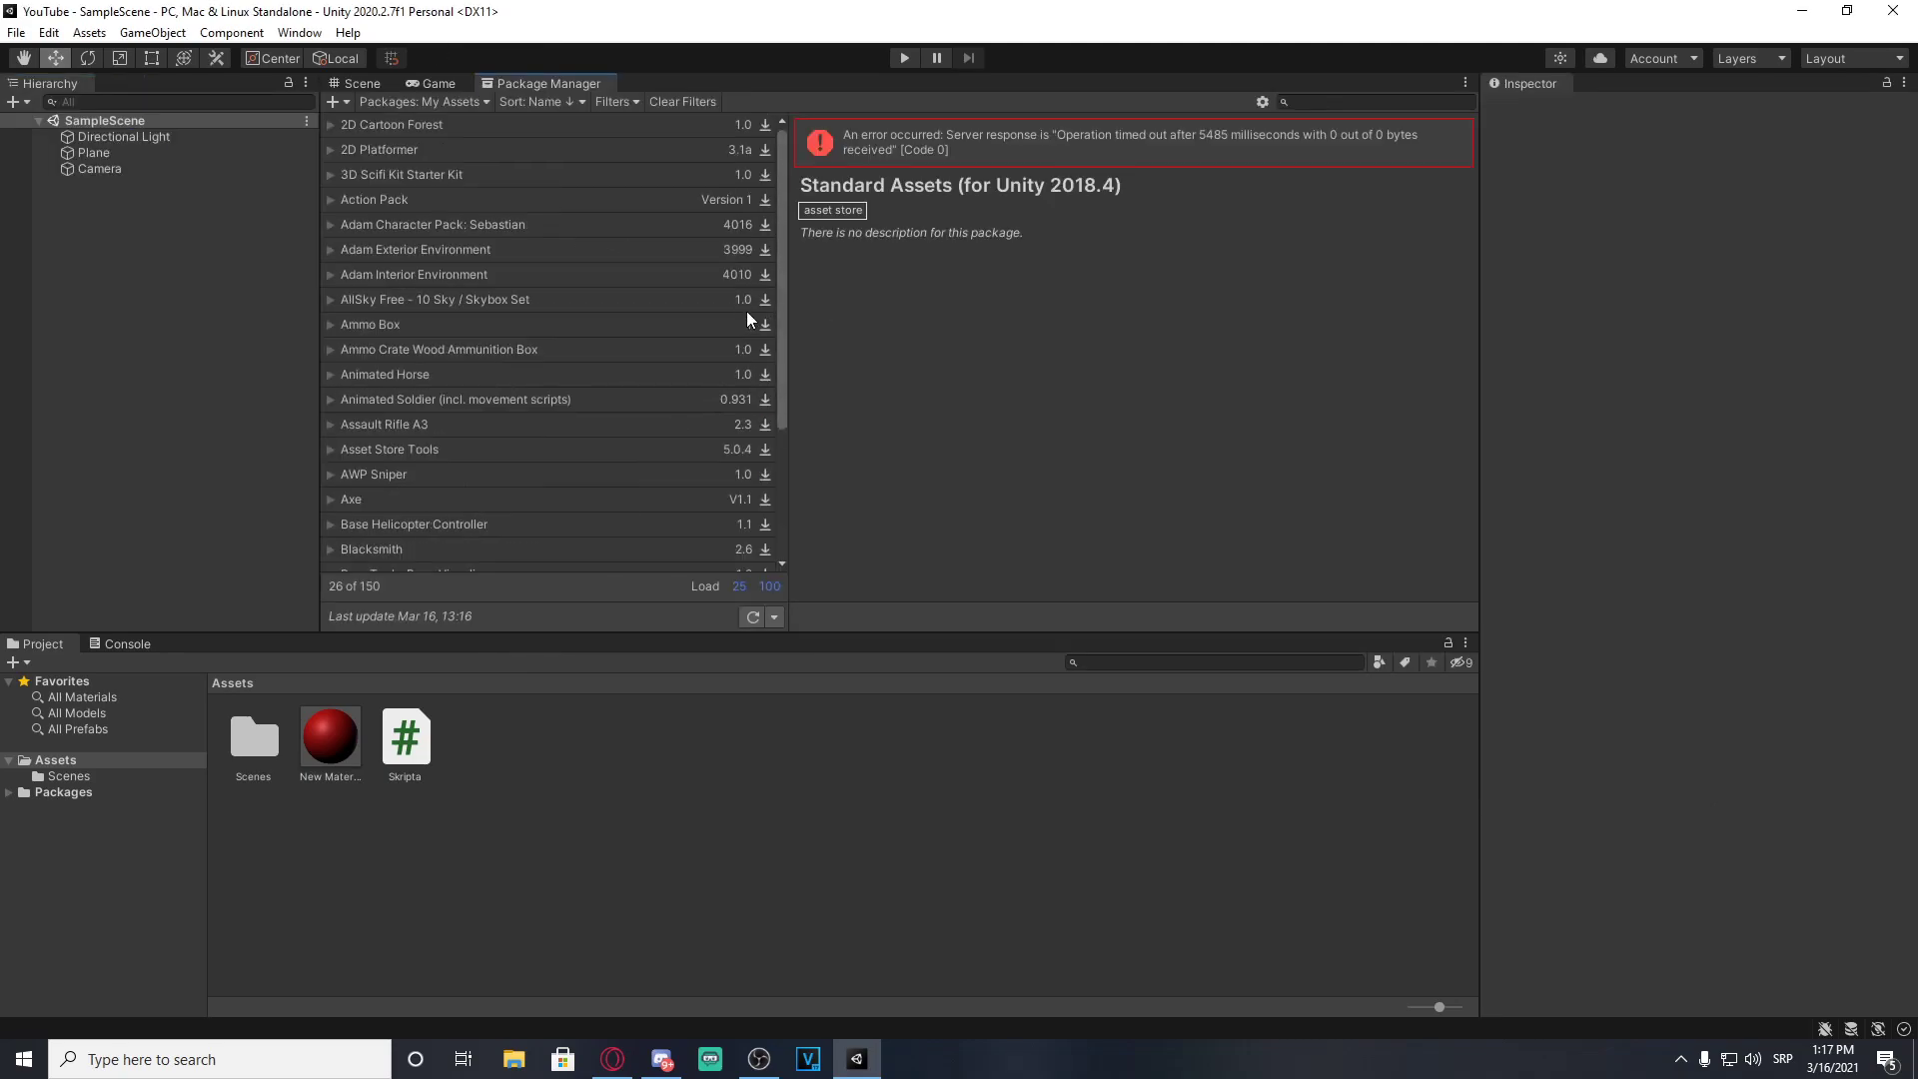
{"action": "scroll", "coordinate": [456, 279], "scroll_direction": "down", "scroll_amount": 3}
{"action": "scroll", "coordinate": [442, 347], "scroll_direction": "down", "scroll_amount": 5}
{"action": "scroll", "coordinate": [495, 542], "scroll_direction": "up", "scroll_amount": 10}
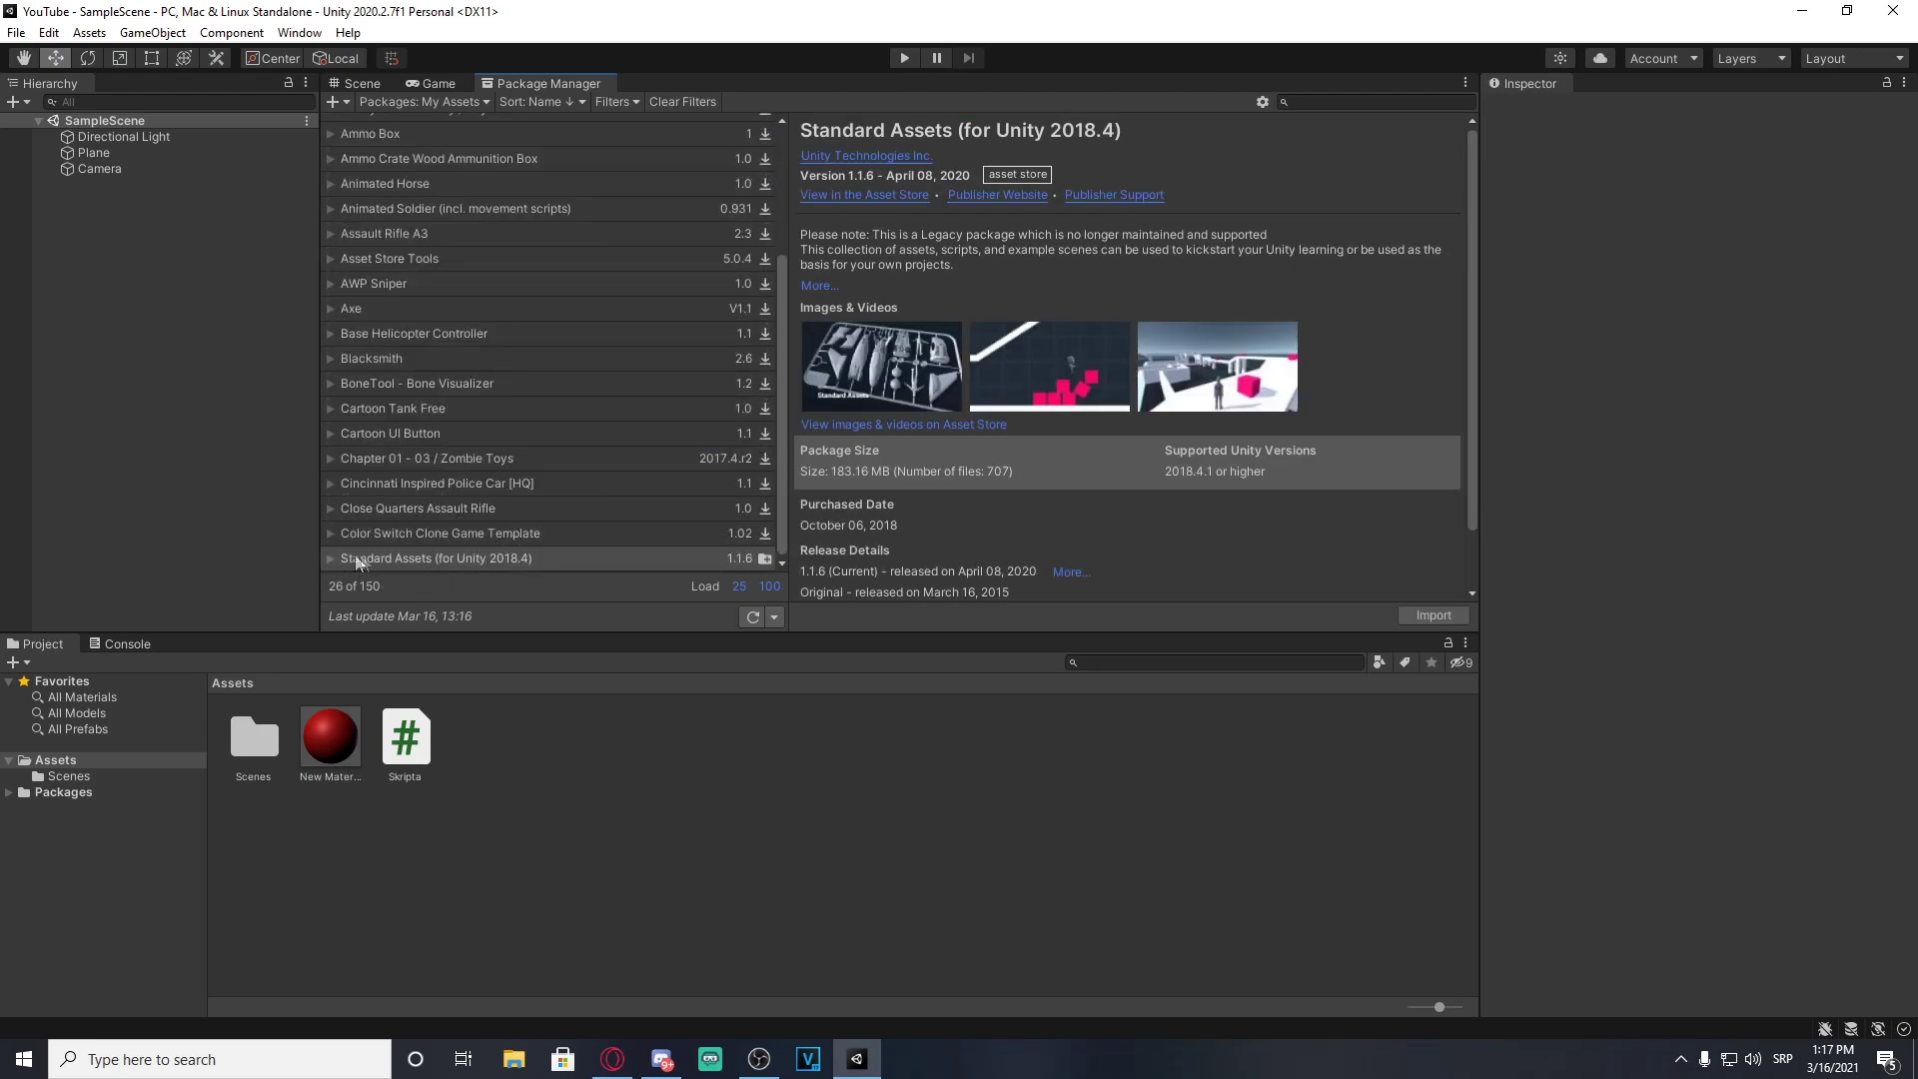
Step: Select Standard Assets (for Unity 2018.4) in My Assets and load 100 more packages
{"action": "left_click", "coordinate": [431, 557]}
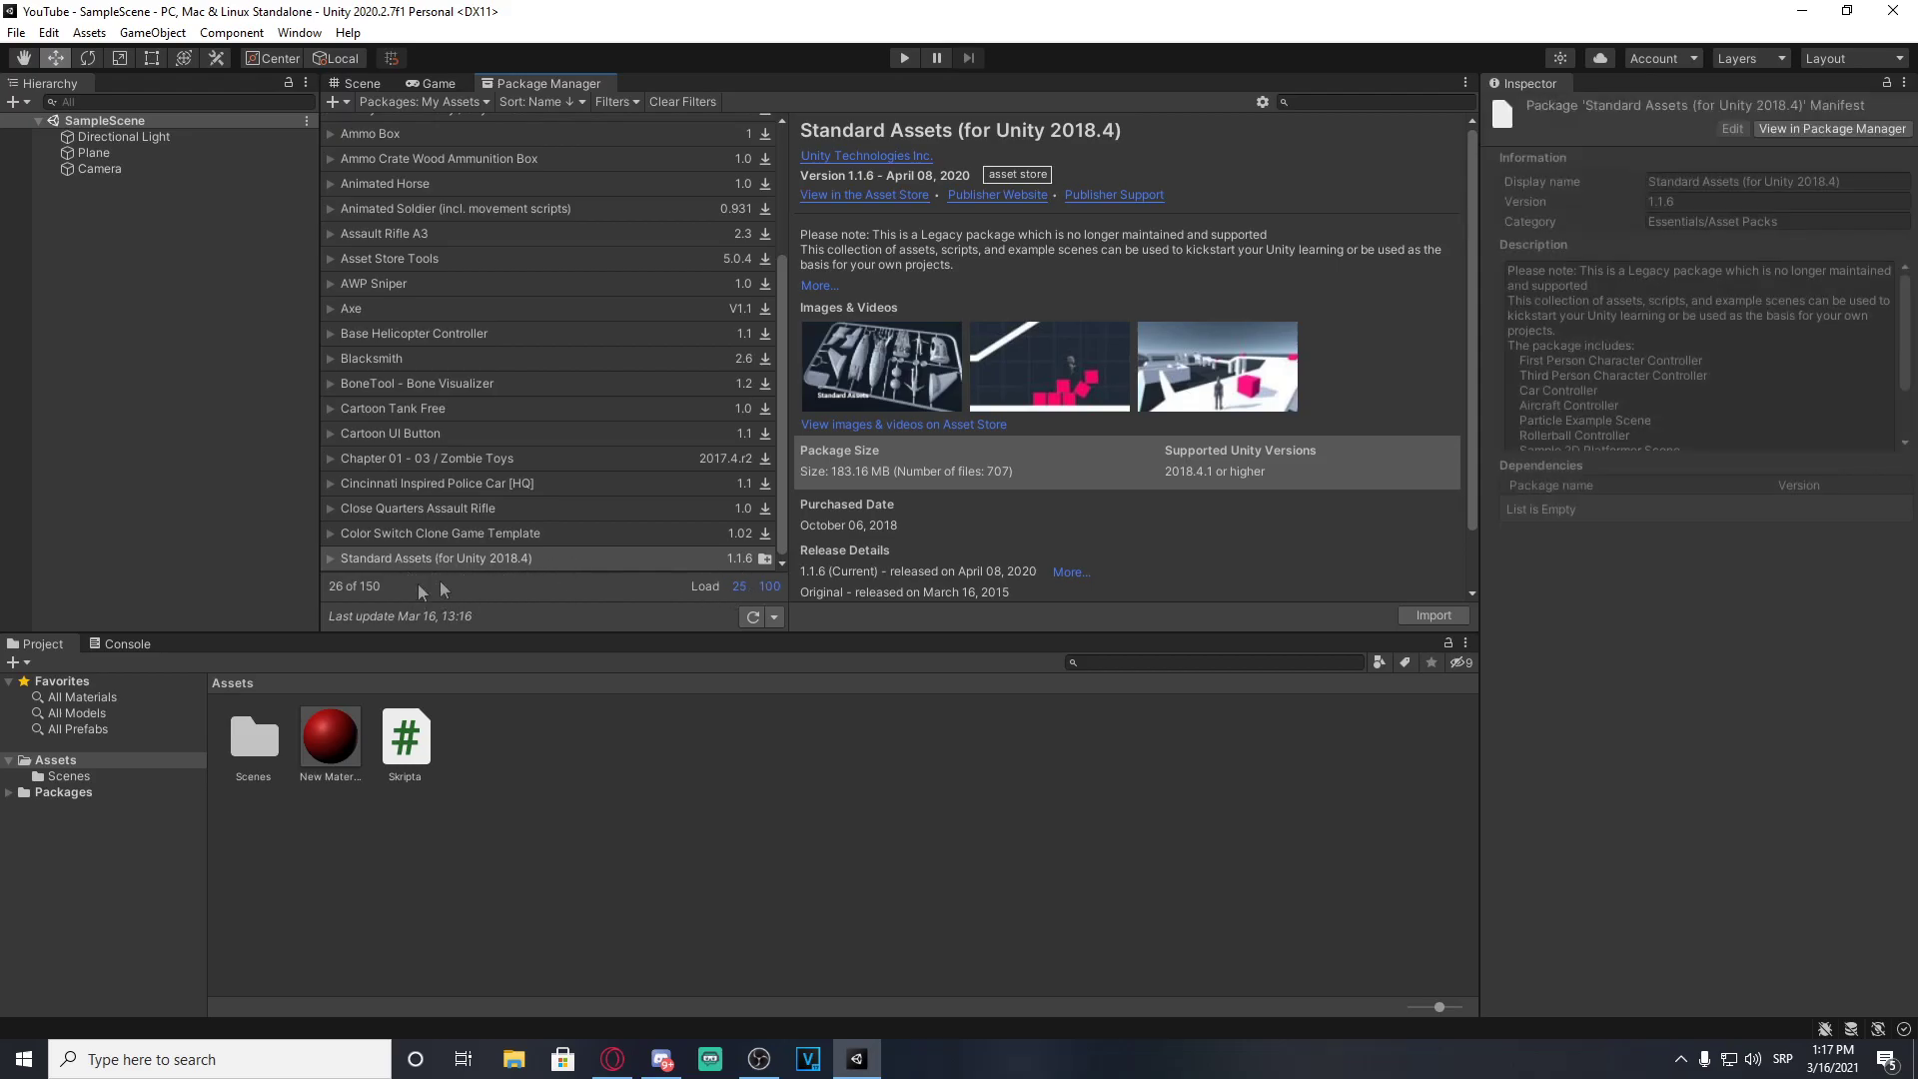
{"action": "scroll", "coordinate": [397, 387], "scroll_direction": "up", "scroll_amount": 5}
{"action": "scroll", "coordinate": [475, 432], "scroll_direction": "down", "scroll_amount": 5}
{"action": "scroll", "coordinate": [591, 496], "scroll_direction": "up", "scroll_amount": 1}
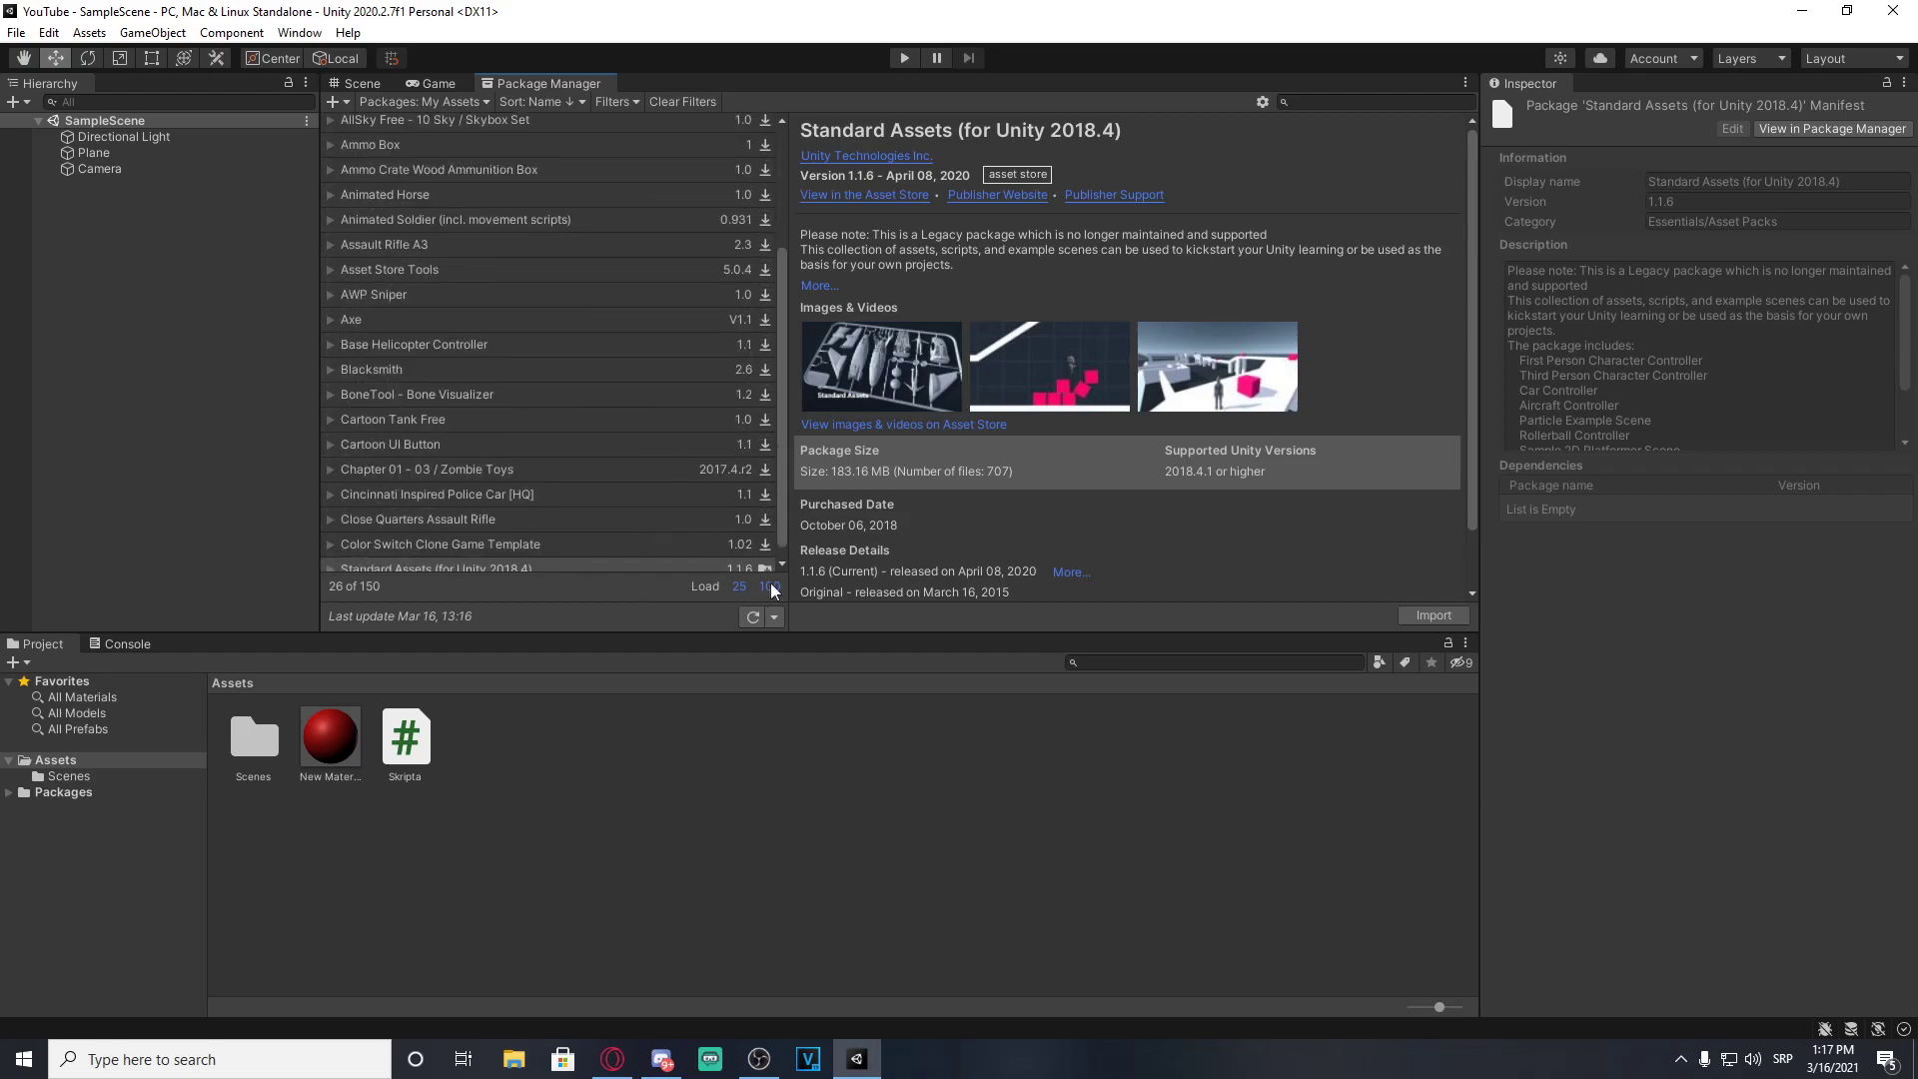
{"action": "scroll", "coordinate": [558, 432], "scroll_direction": "down", "scroll_amount": 1}
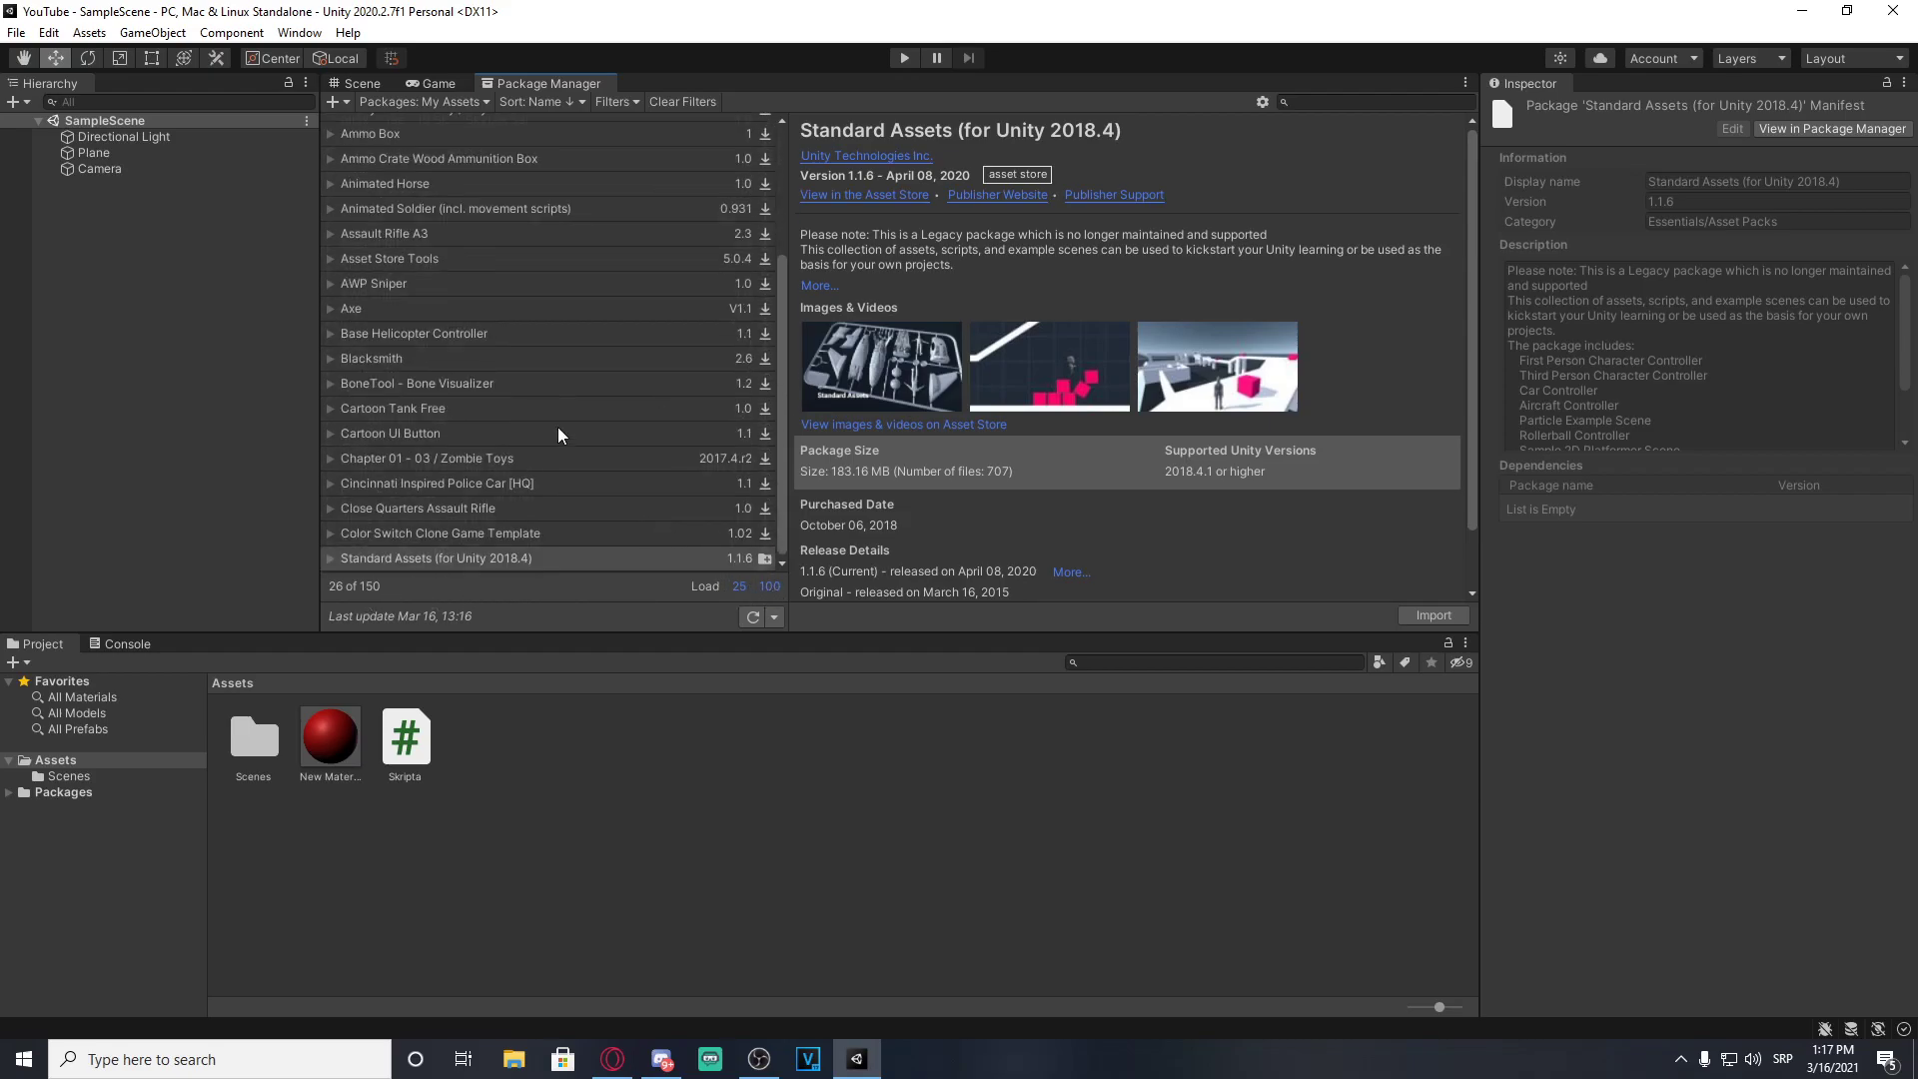
{"action": "left_click", "coordinate": [771, 586]}
Step: Scroll to Standard Assets and start its import, bringing up the Import Unity Package file list
{"action": "scroll", "coordinate": [494, 499], "scroll_direction": "down", "scroll_amount": 10}
{"action": "scroll", "coordinate": [489, 529], "scroll_direction": "up", "scroll_amount": 5}
{"action": "scroll", "coordinate": [489, 529], "scroll_direction": "up", "scroll_amount": 3}
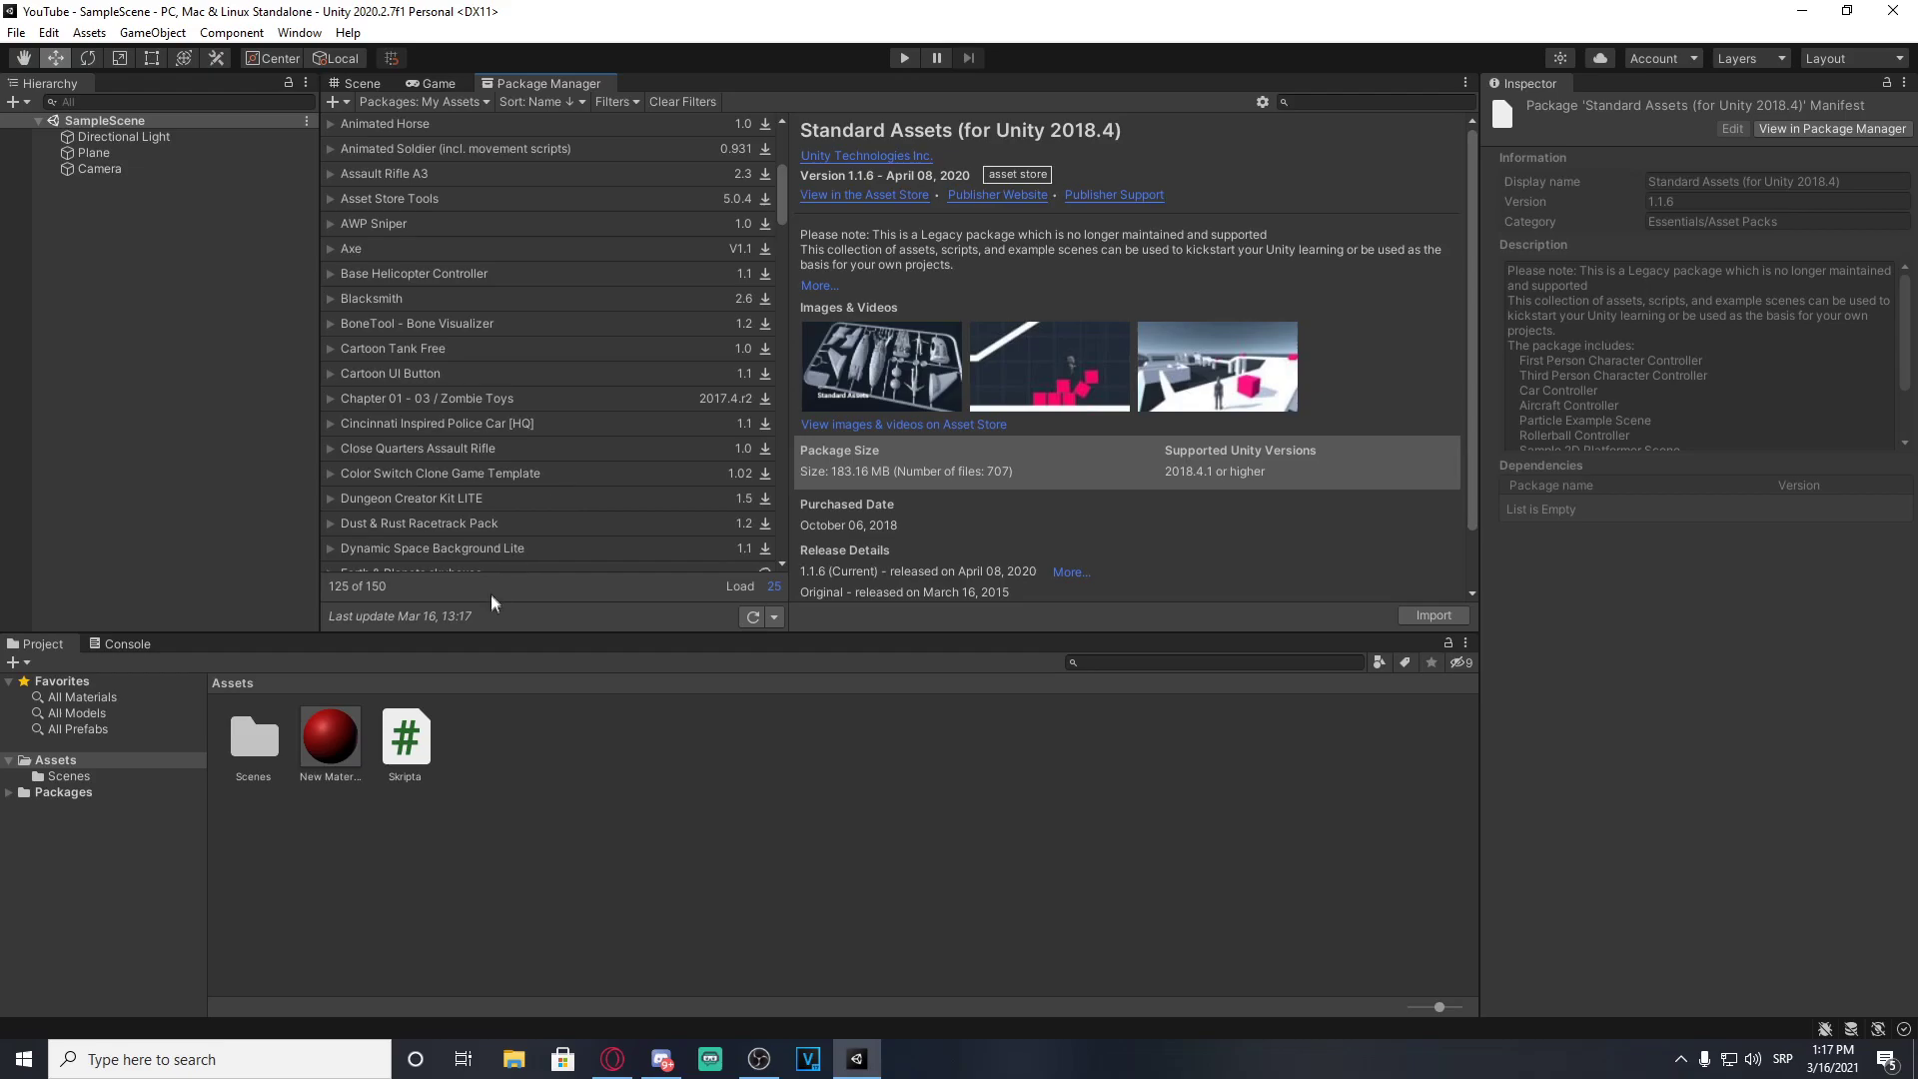
{"action": "scroll", "coordinate": [545, 445], "scroll_direction": "down", "scroll_amount": 5}
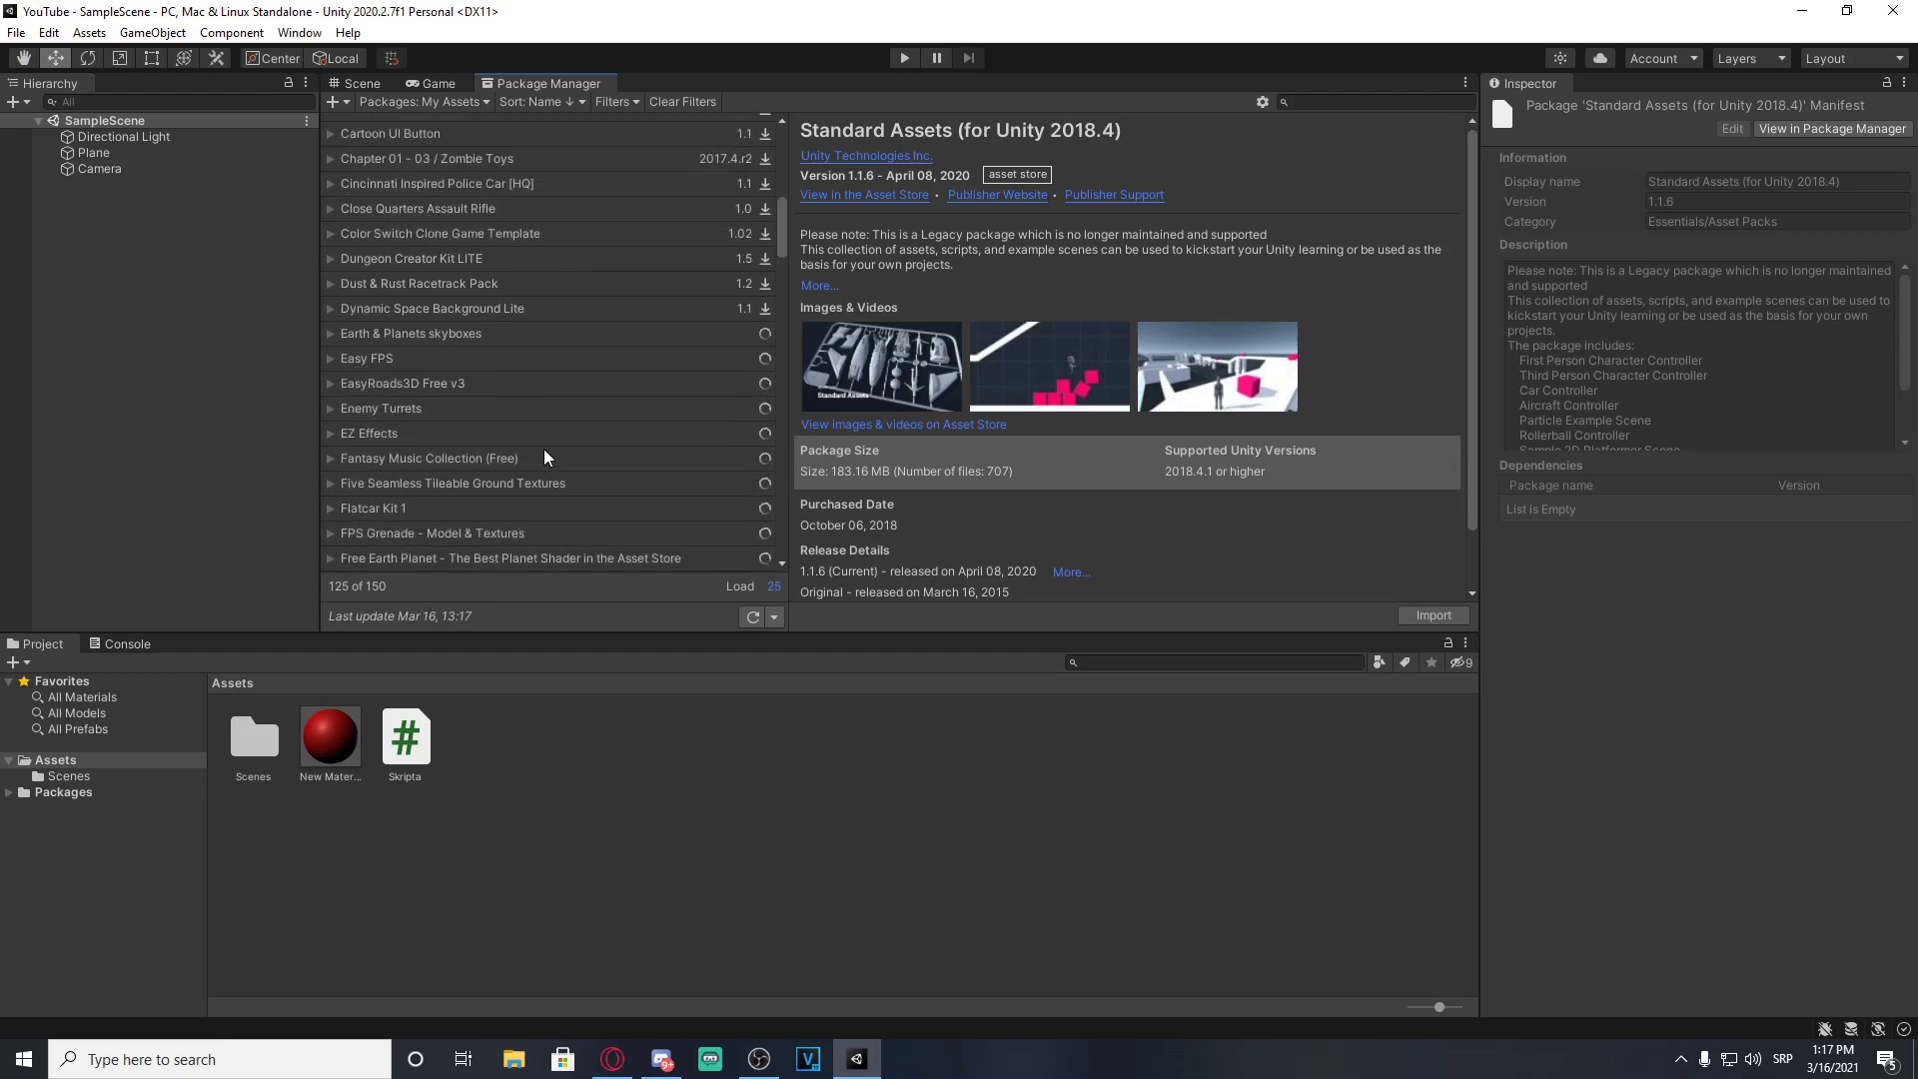
{"action": "scroll", "coordinate": [545, 458], "scroll_direction": "down", "scroll_amount": 3}
{"action": "scroll", "coordinate": [545, 457], "scroll_direction": "down", "scroll_amount": 3}
{"action": "scroll", "coordinate": [545, 458], "scroll_direction": "down", "scroll_amount": 3}
{"action": "scroll", "coordinate": [545, 458], "scroll_direction": "down", "scroll_amount": 5}
{"action": "scroll", "coordinate": [546, 457], "scroll_direction": "down", "scroll_amount": 5}
{"action": "scroll", "coordinate": [546, 457], "scroll_direction": "down", "scroll_amount": 5}
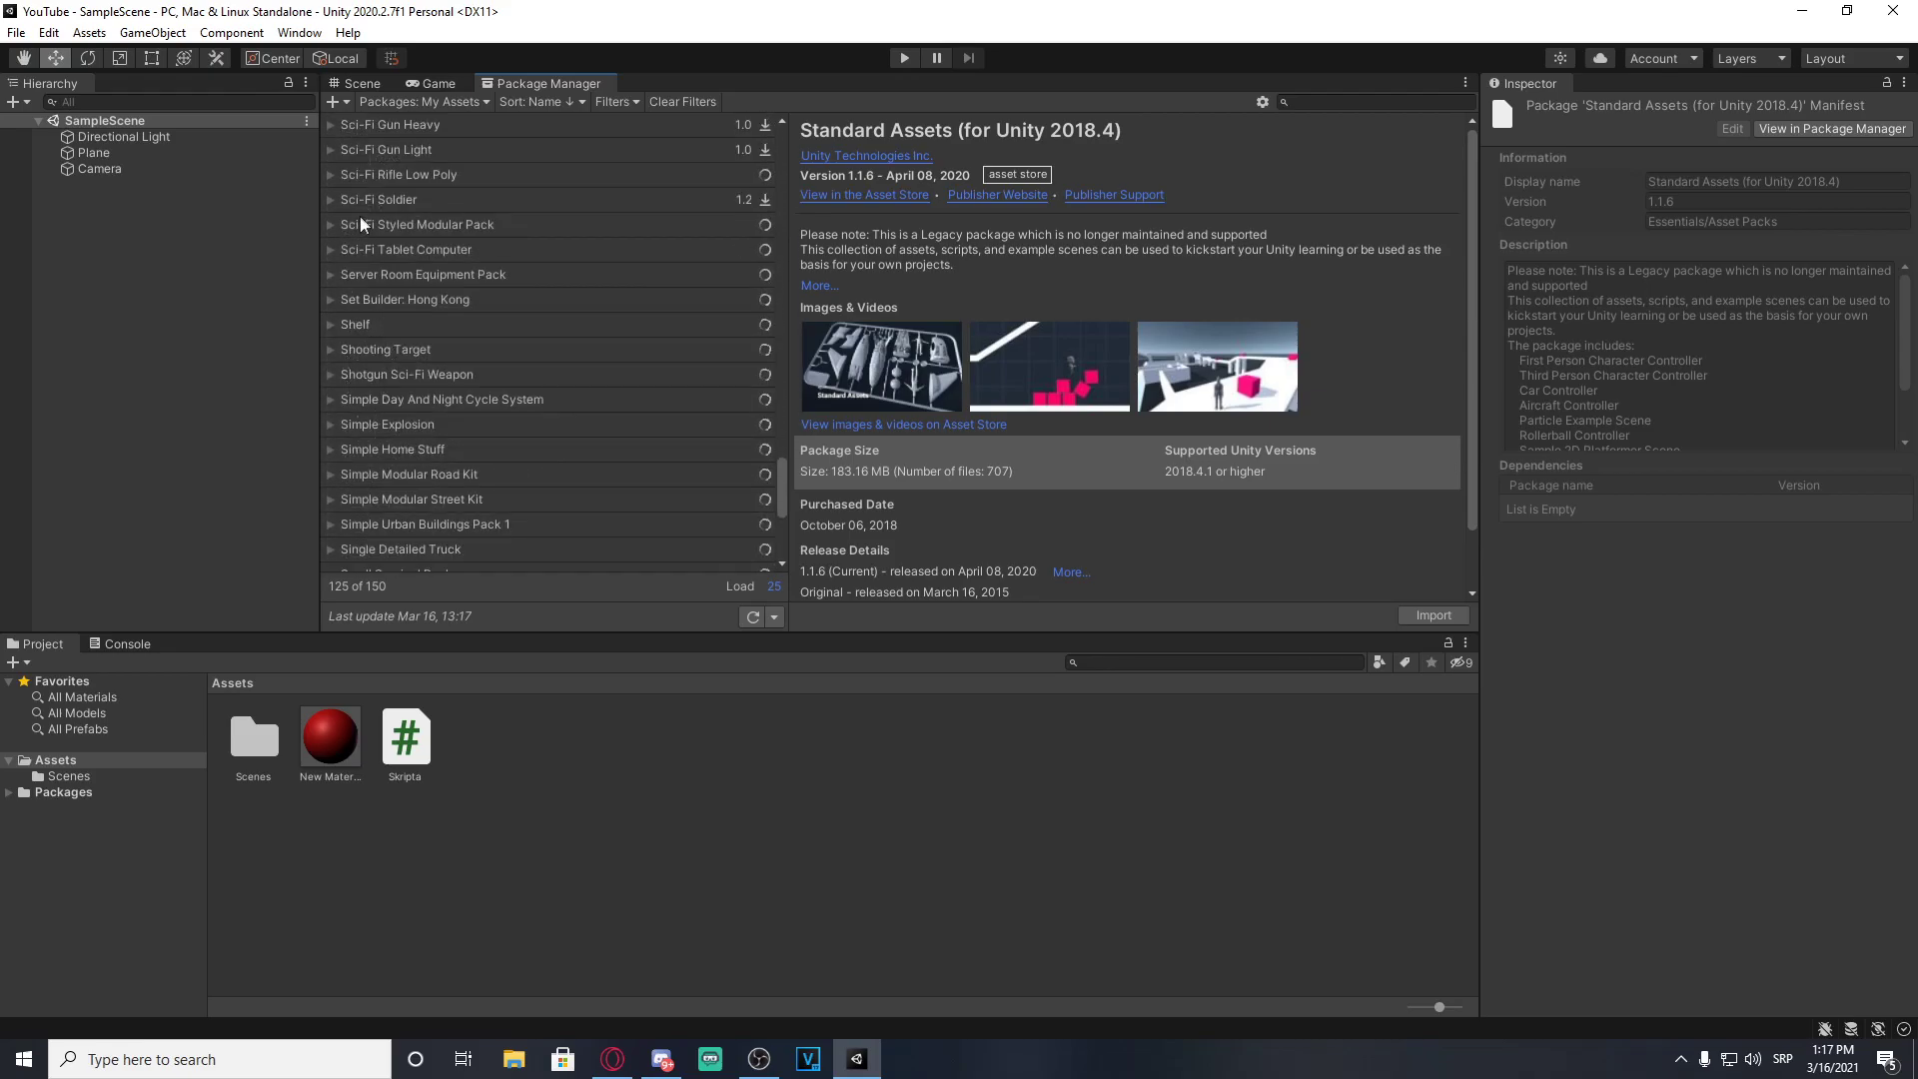
{"action": "scroll", "coordinate": [453, 406], "scroll_direction": "down", "scroll_amount": 3}
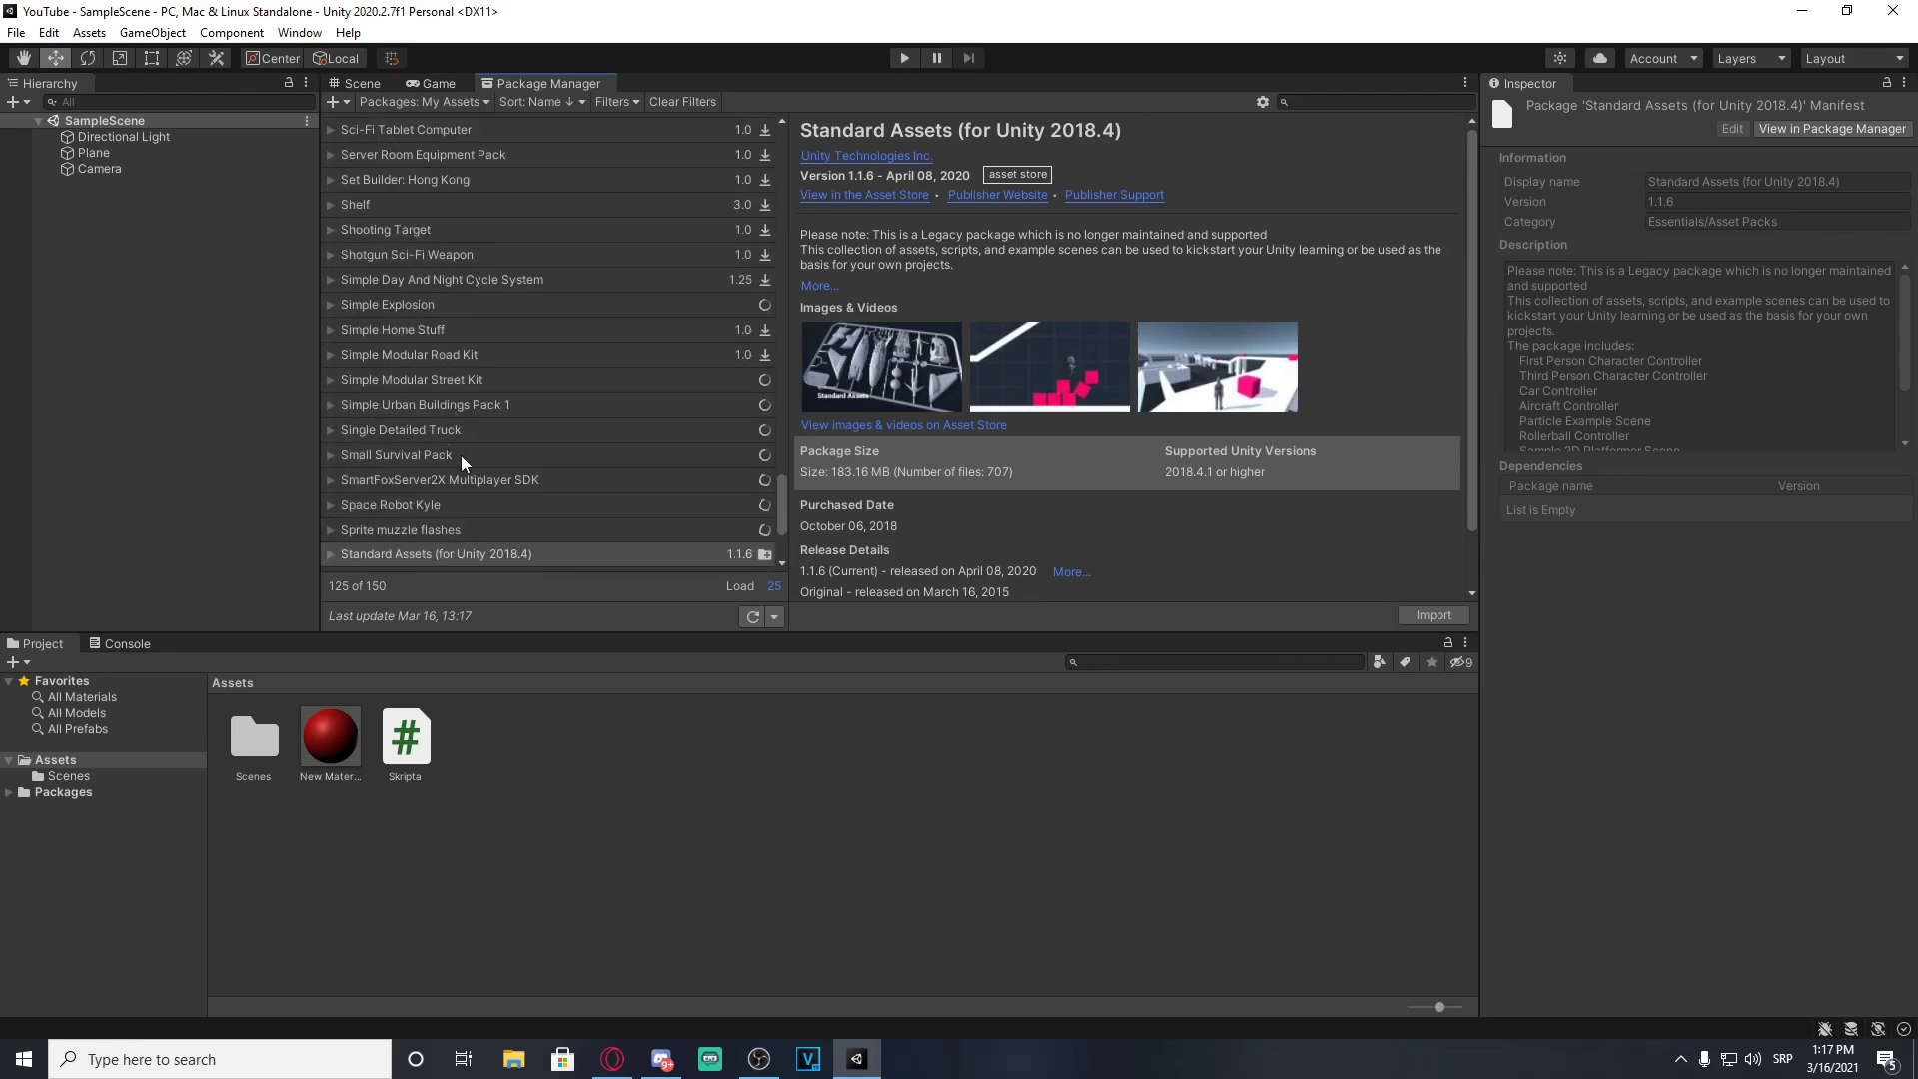
{"action": "scroll", "coordinate": [460, 454], "scroll_direction": "down", "scroll_amount": 2}
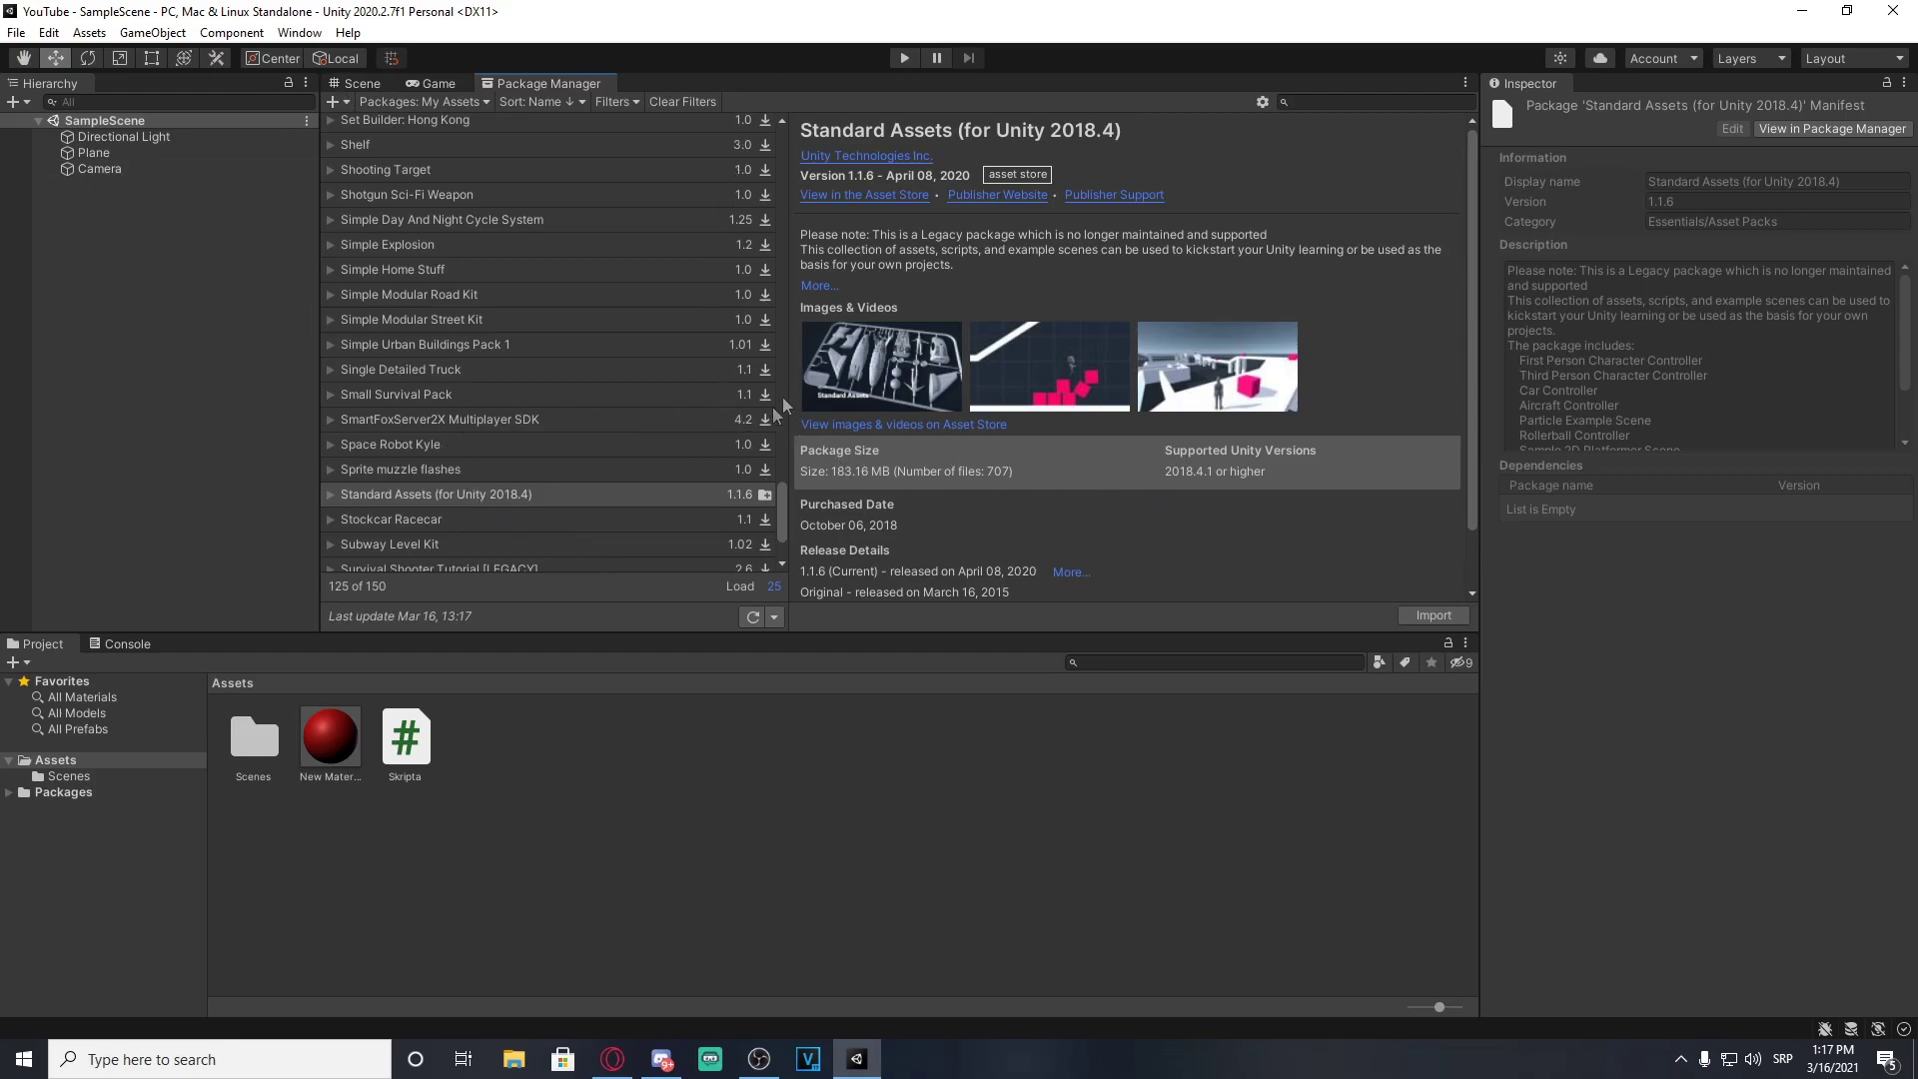
{"action": "left_click", "coordinate": [1436, 618]}
{"action": "left_click", "coordinate": [1430, 619]}
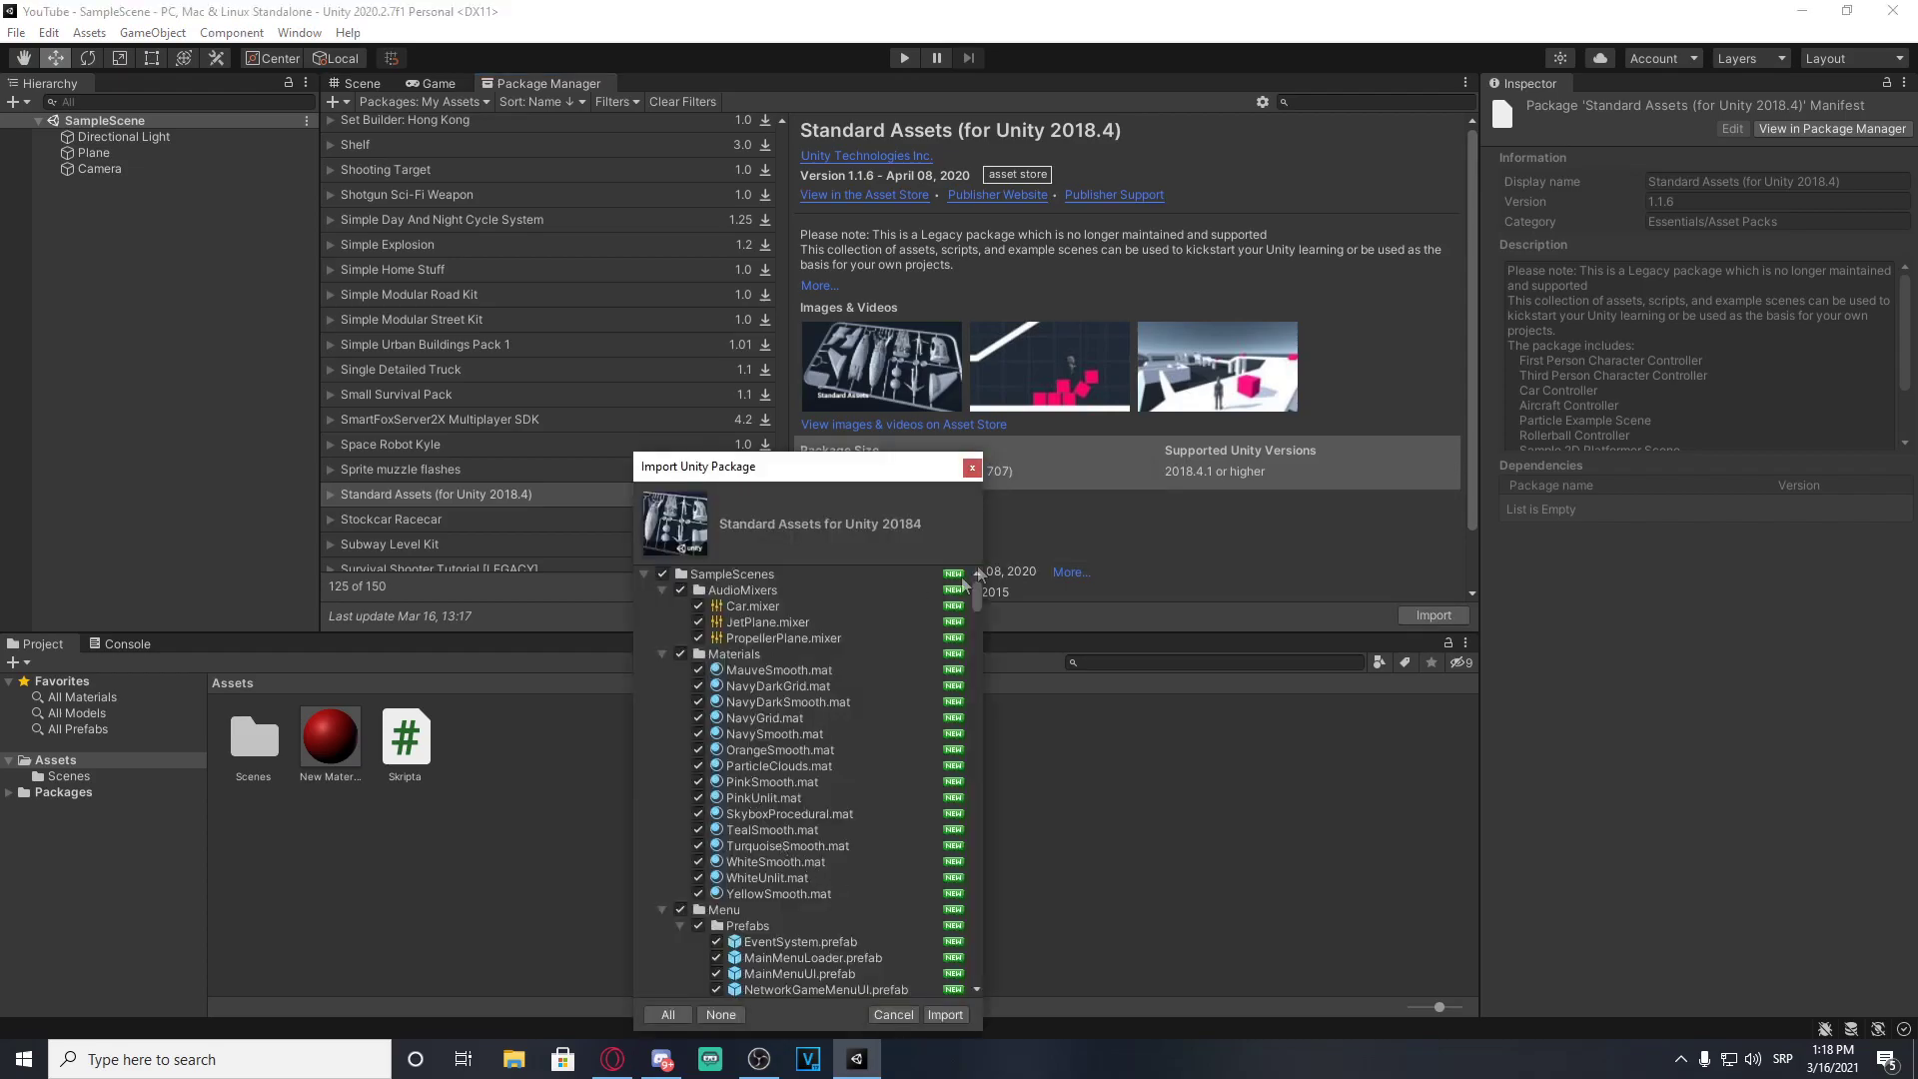
Step: Move the Import Unity Package dialog aside and import every listed Standard Assets file
{"action": "left_click_drag", "start_coordinate": [856, 465], "coordinate": [772, 286]}
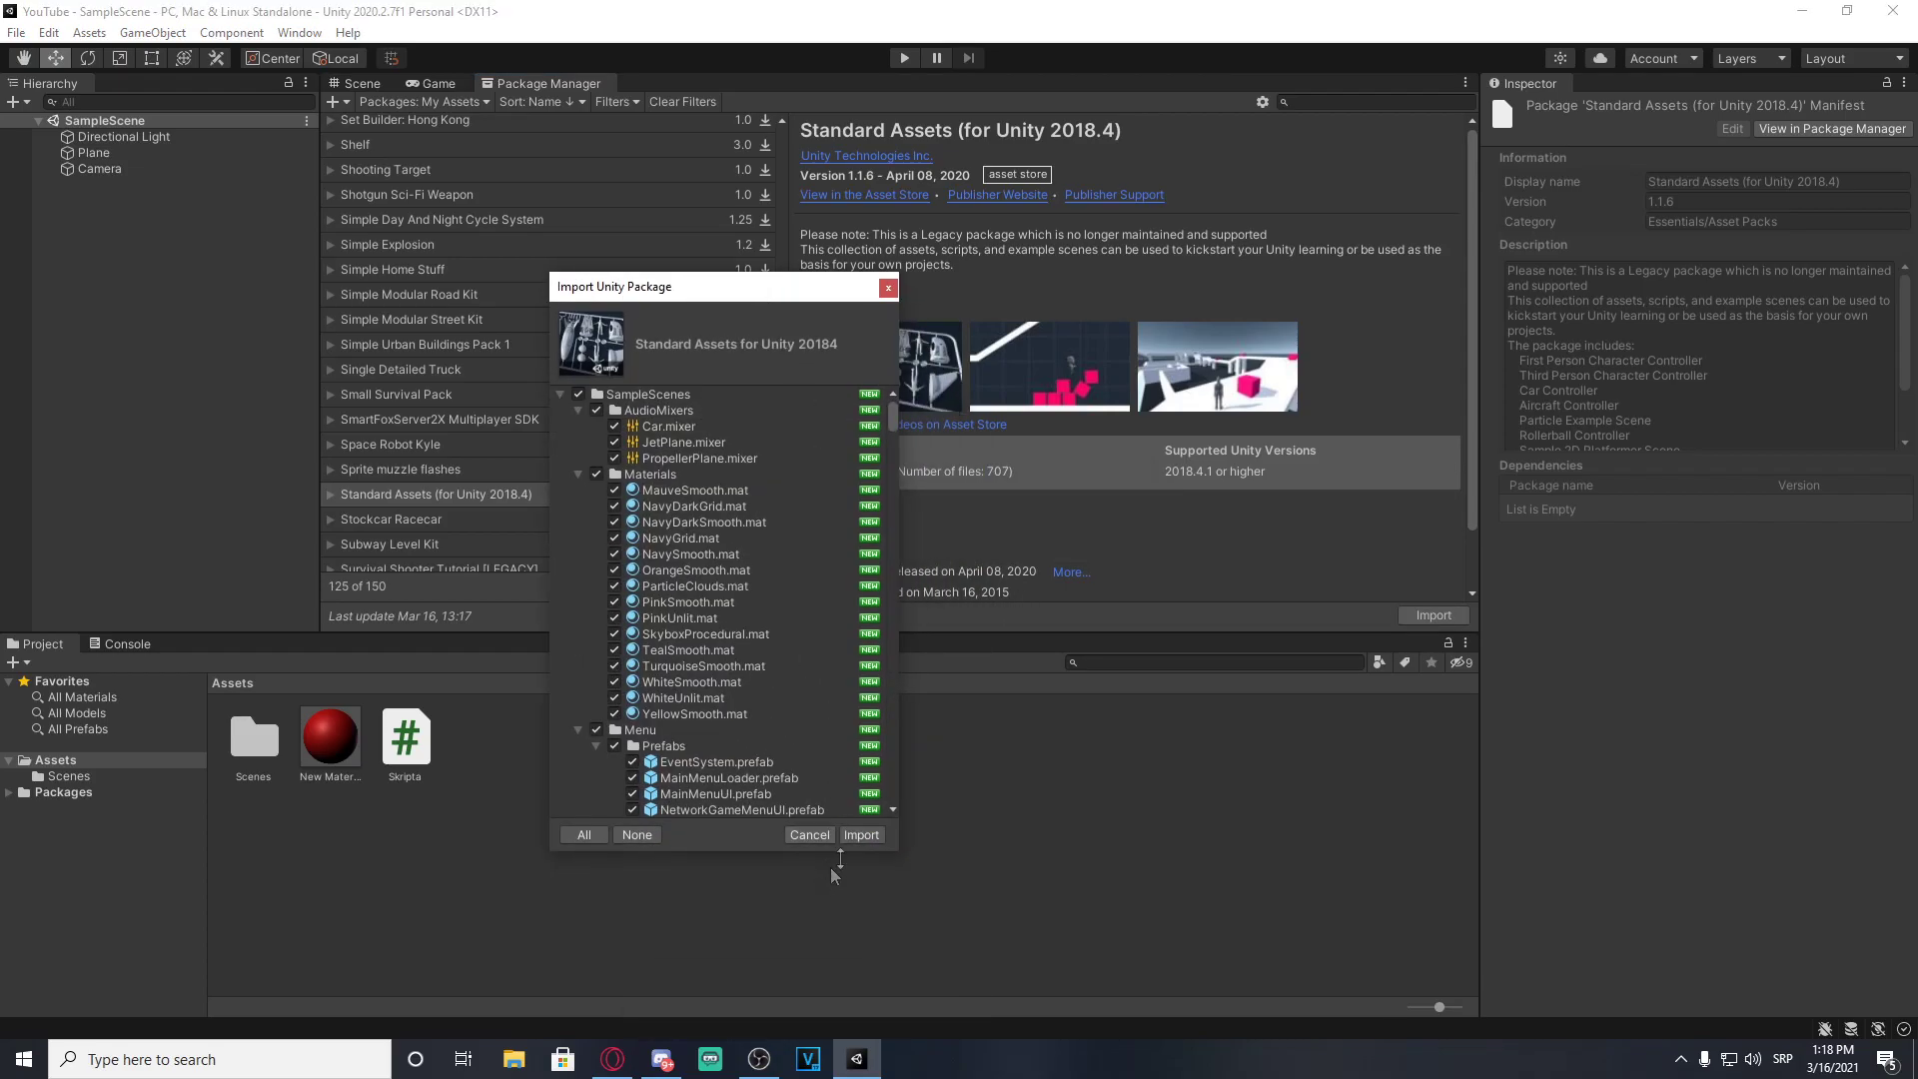
{"action": "left_click", "coordinate": [869, 835]}
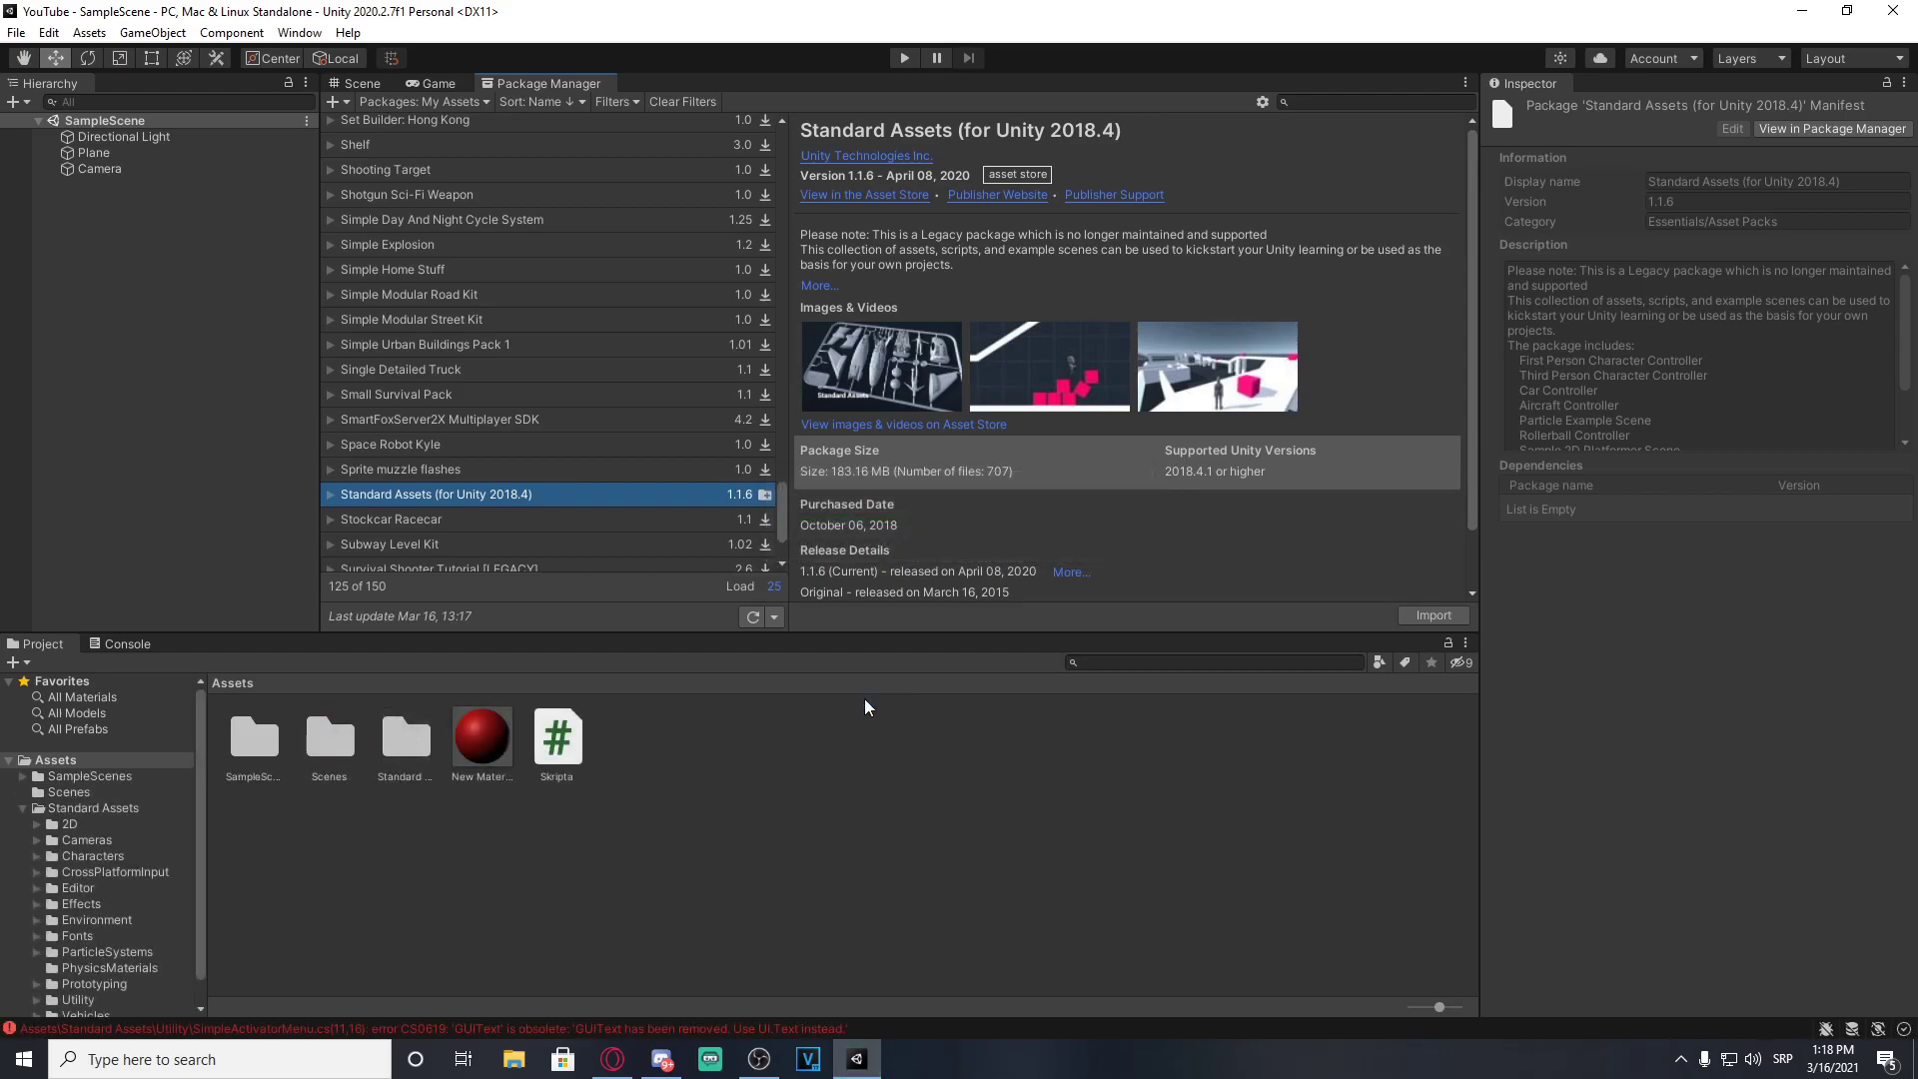
{"action": "left_click", "coordinate": [352, 85]}
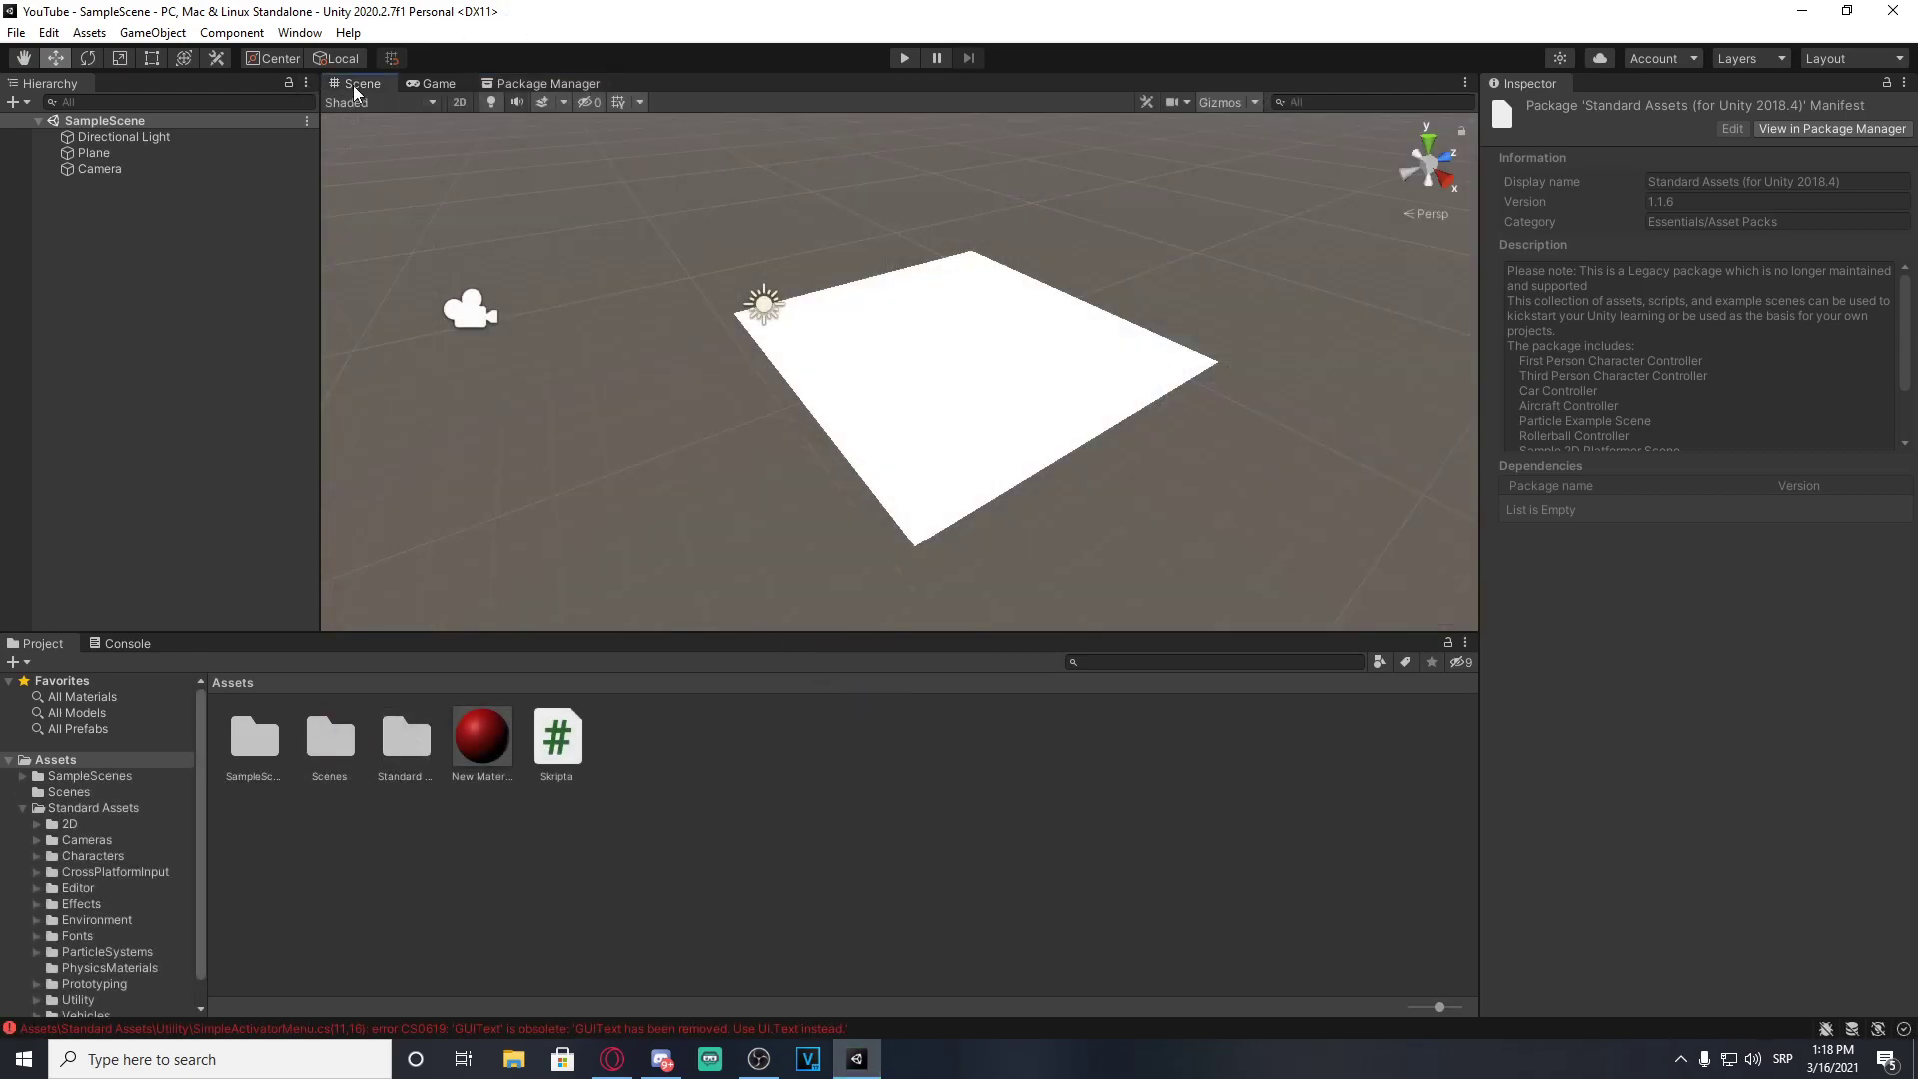
Step: Delete the SimpleActivatorMenu script from Standard Assets/Utility to clear the GUIText error
{"action": "left_click_drag", "start_coordinate": [878, 419], "coordinate": [929, 441], "text": "alt"}
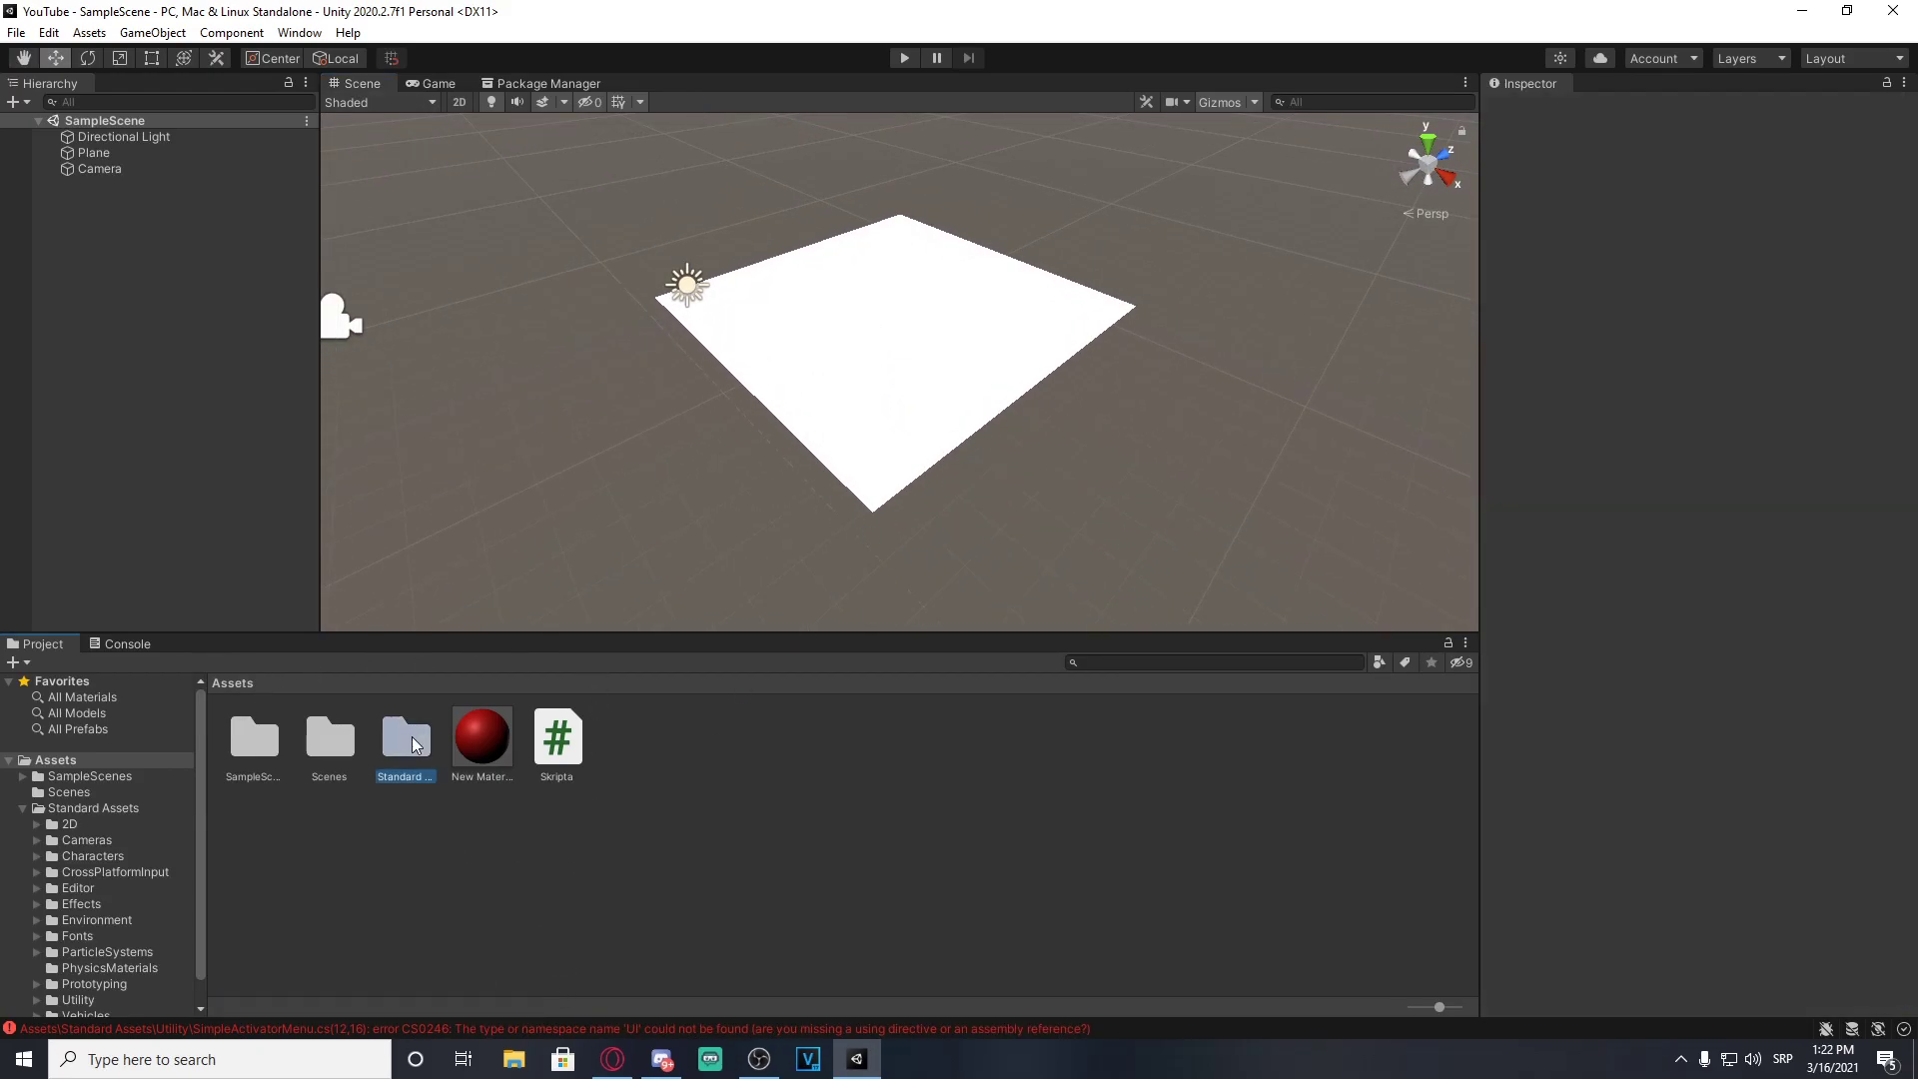
{"action": "double_click", "coordinate": [411, 741]}
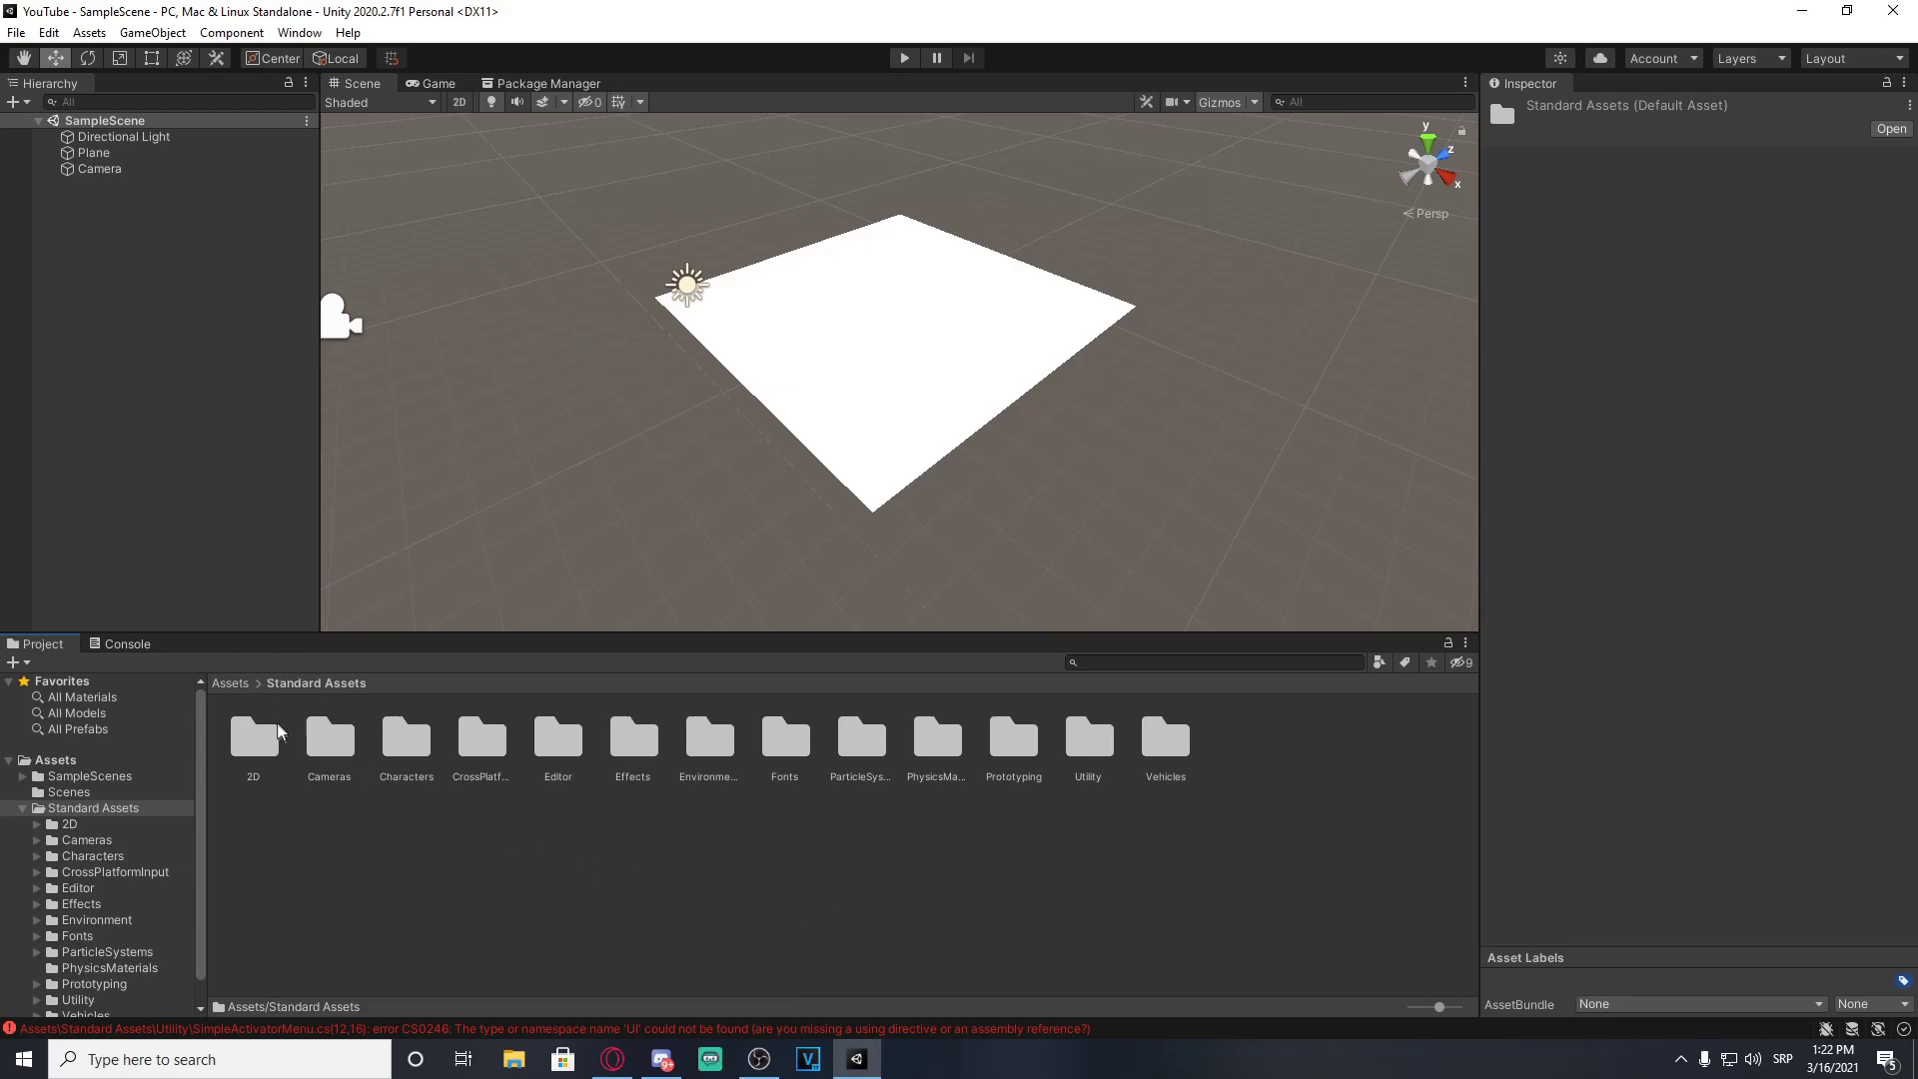
{"action": "double_click", "coordinate": [1089, 744]}
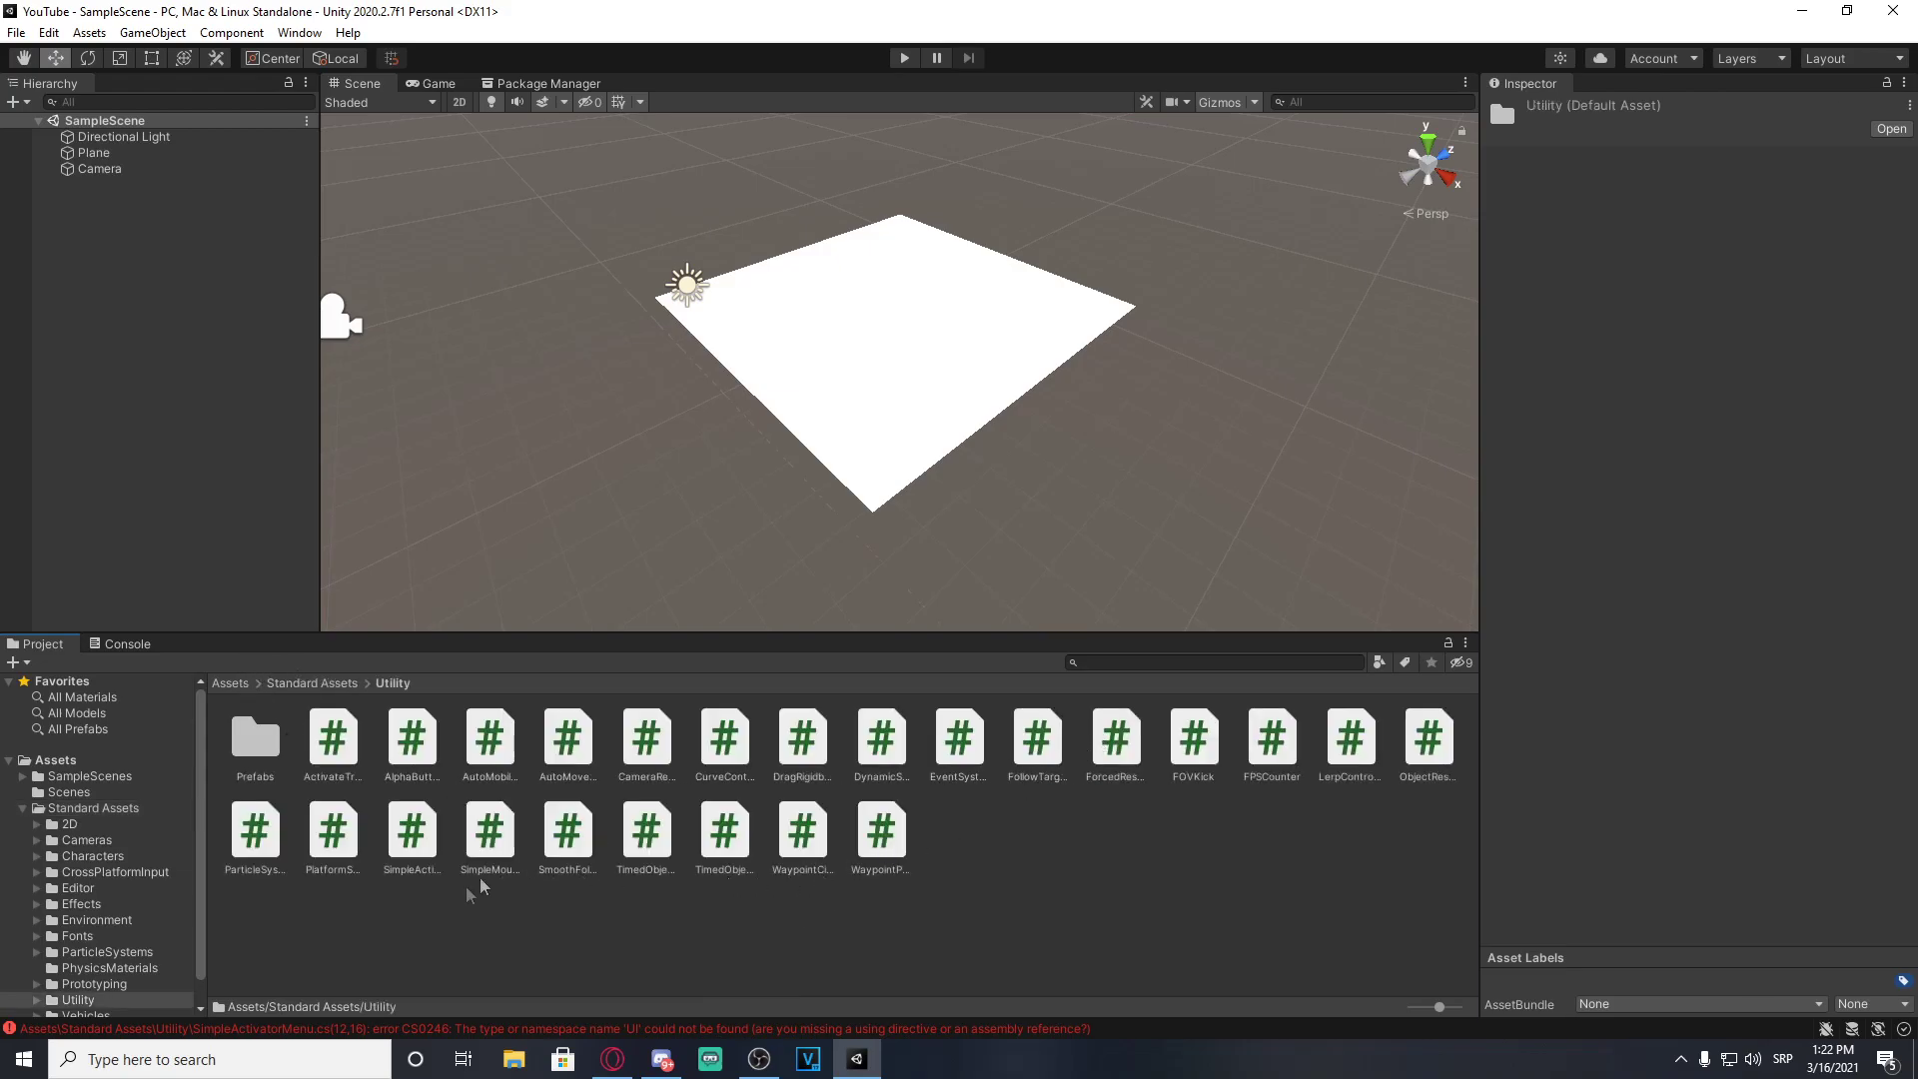
{"action": "left_click", "coordinate": [421, 875]}
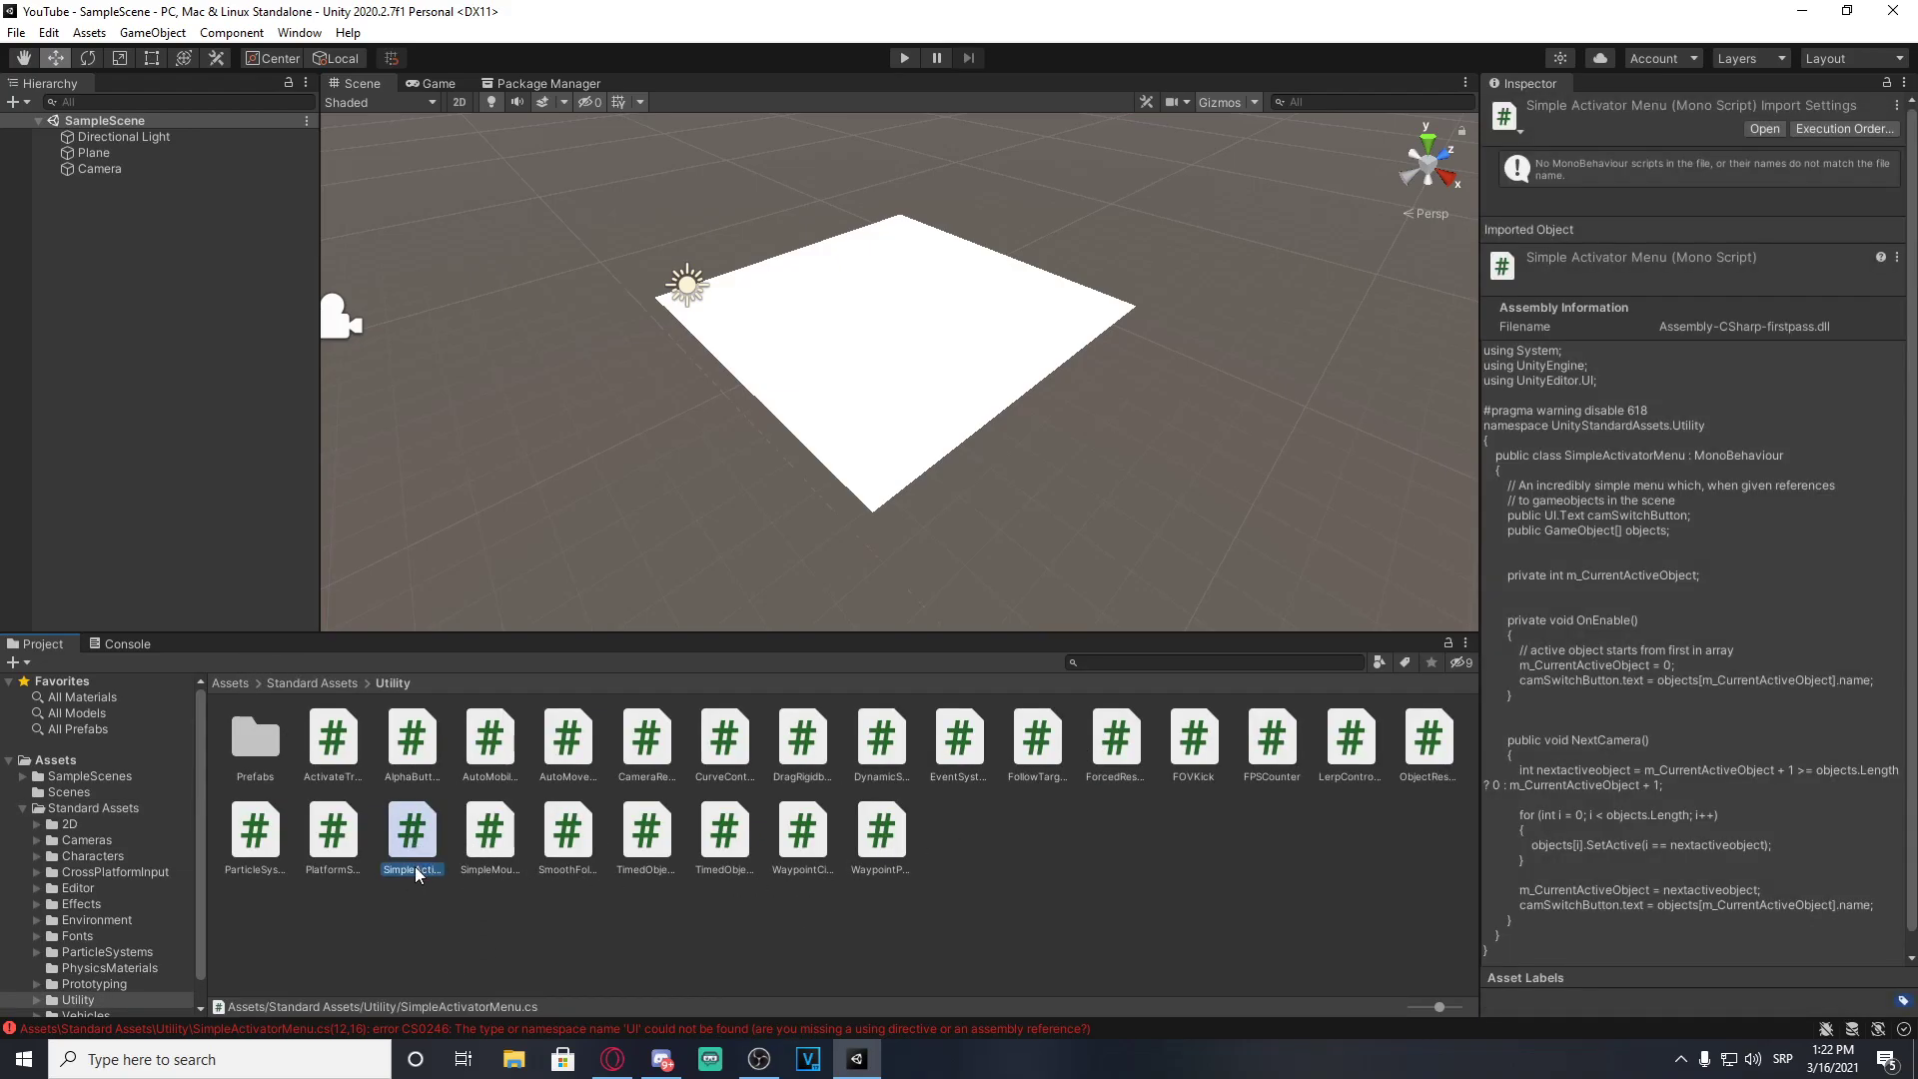
{"action": "key", "text": "Delete"}
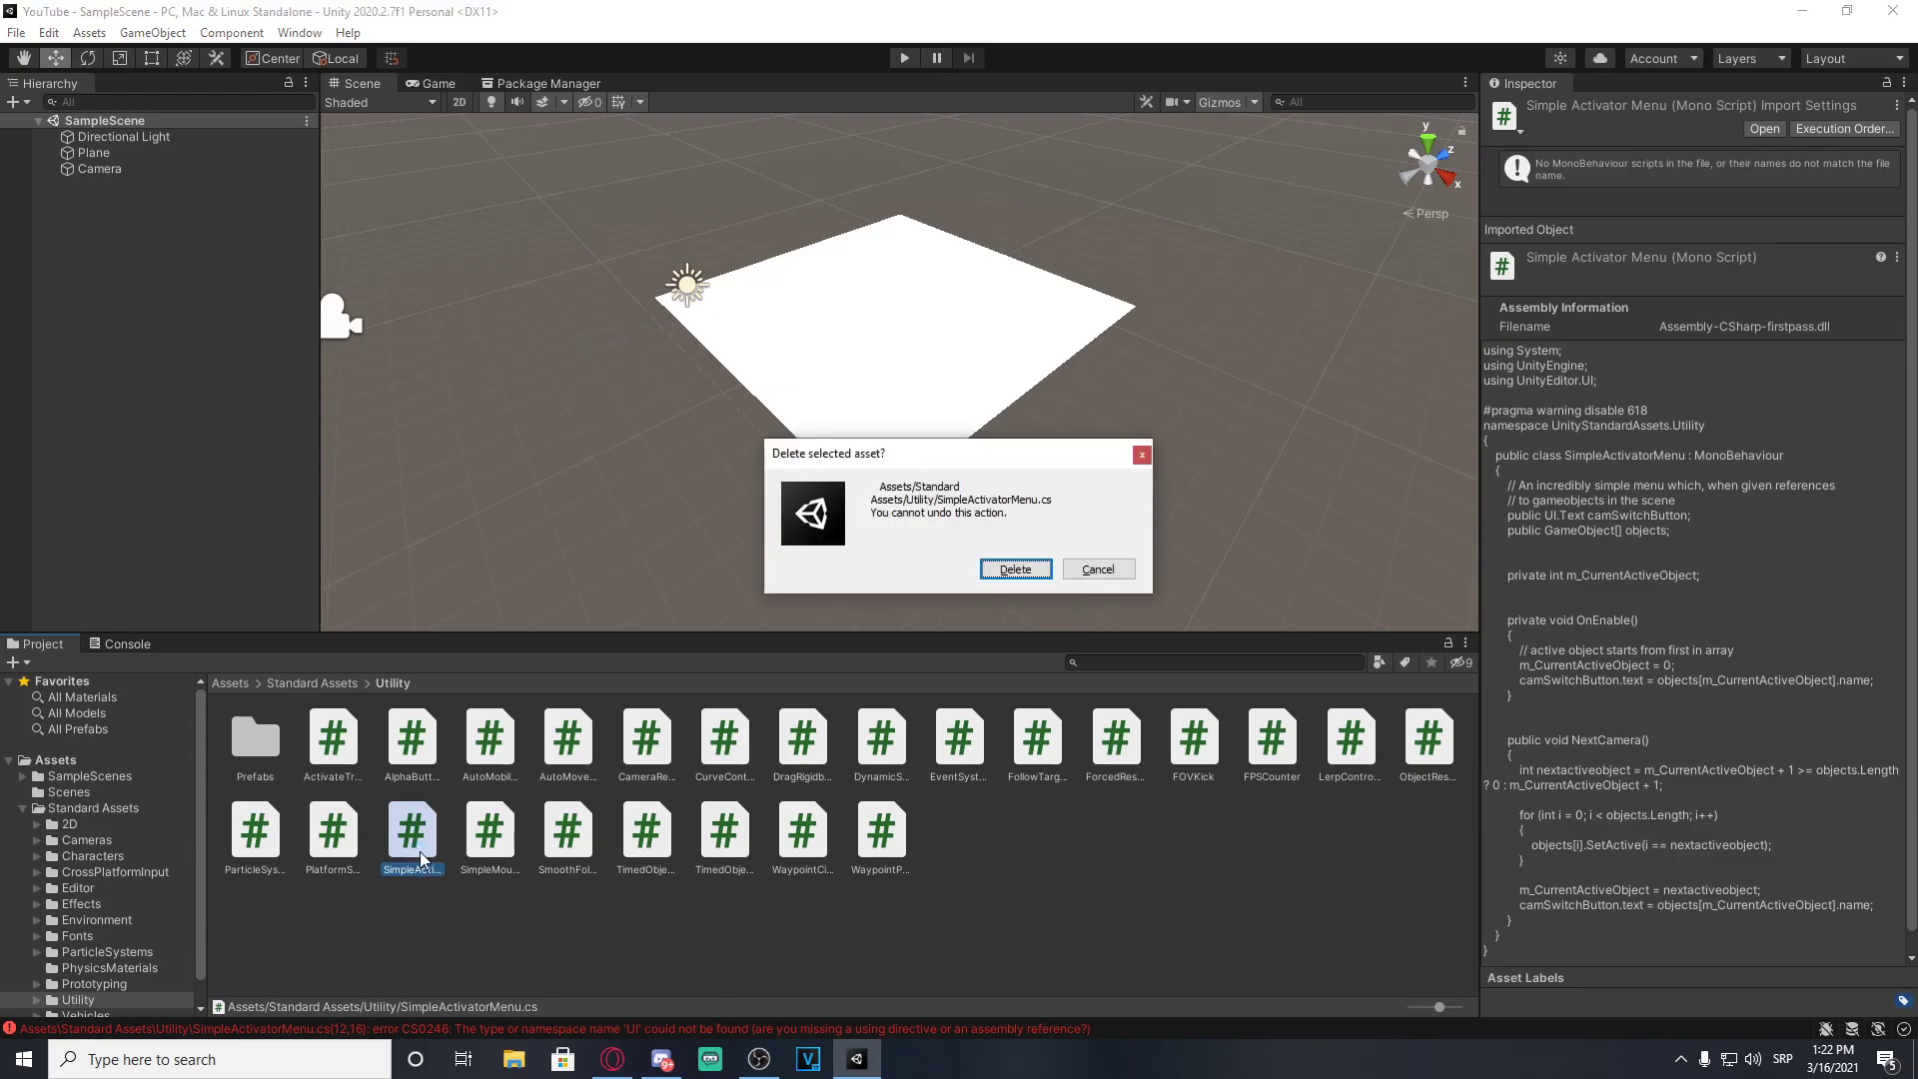
{"action": "key", "text": "Return"}
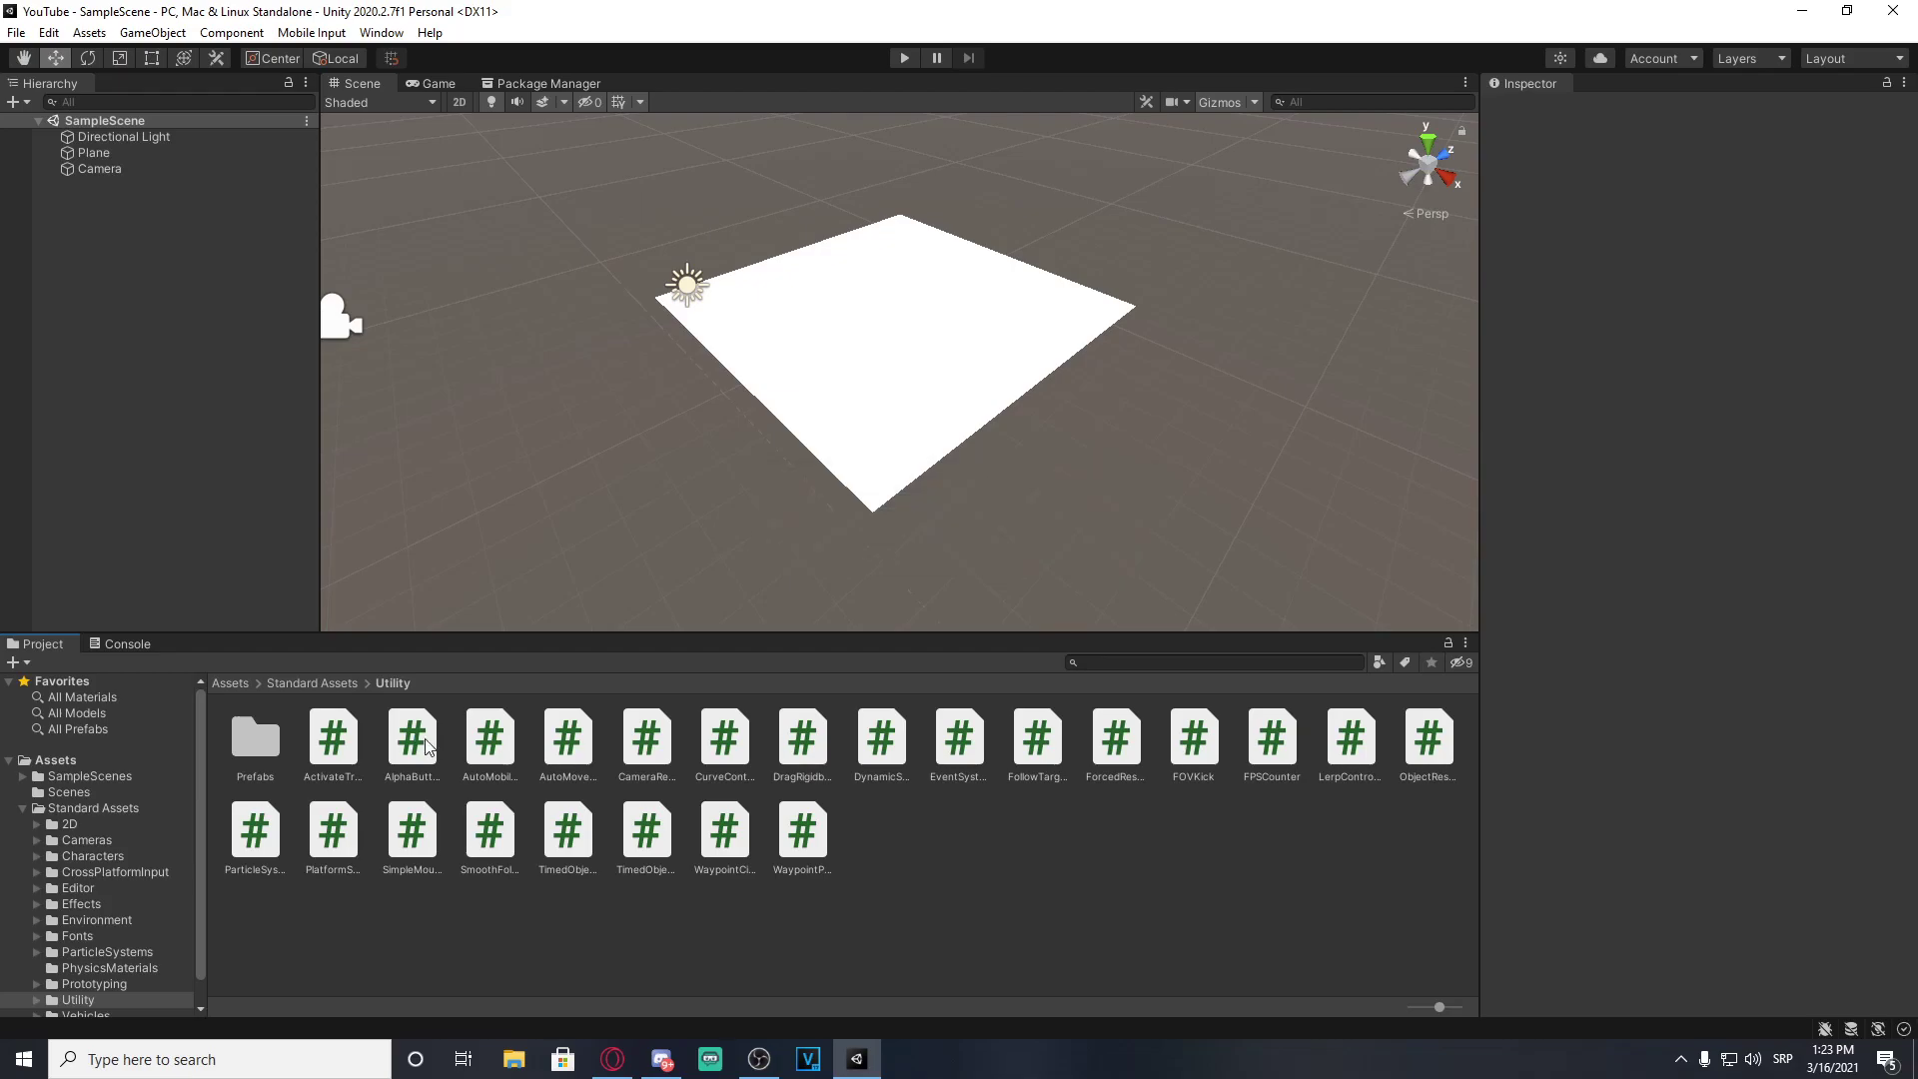
{"action": "left_click", "coordinate": [322, 684]}
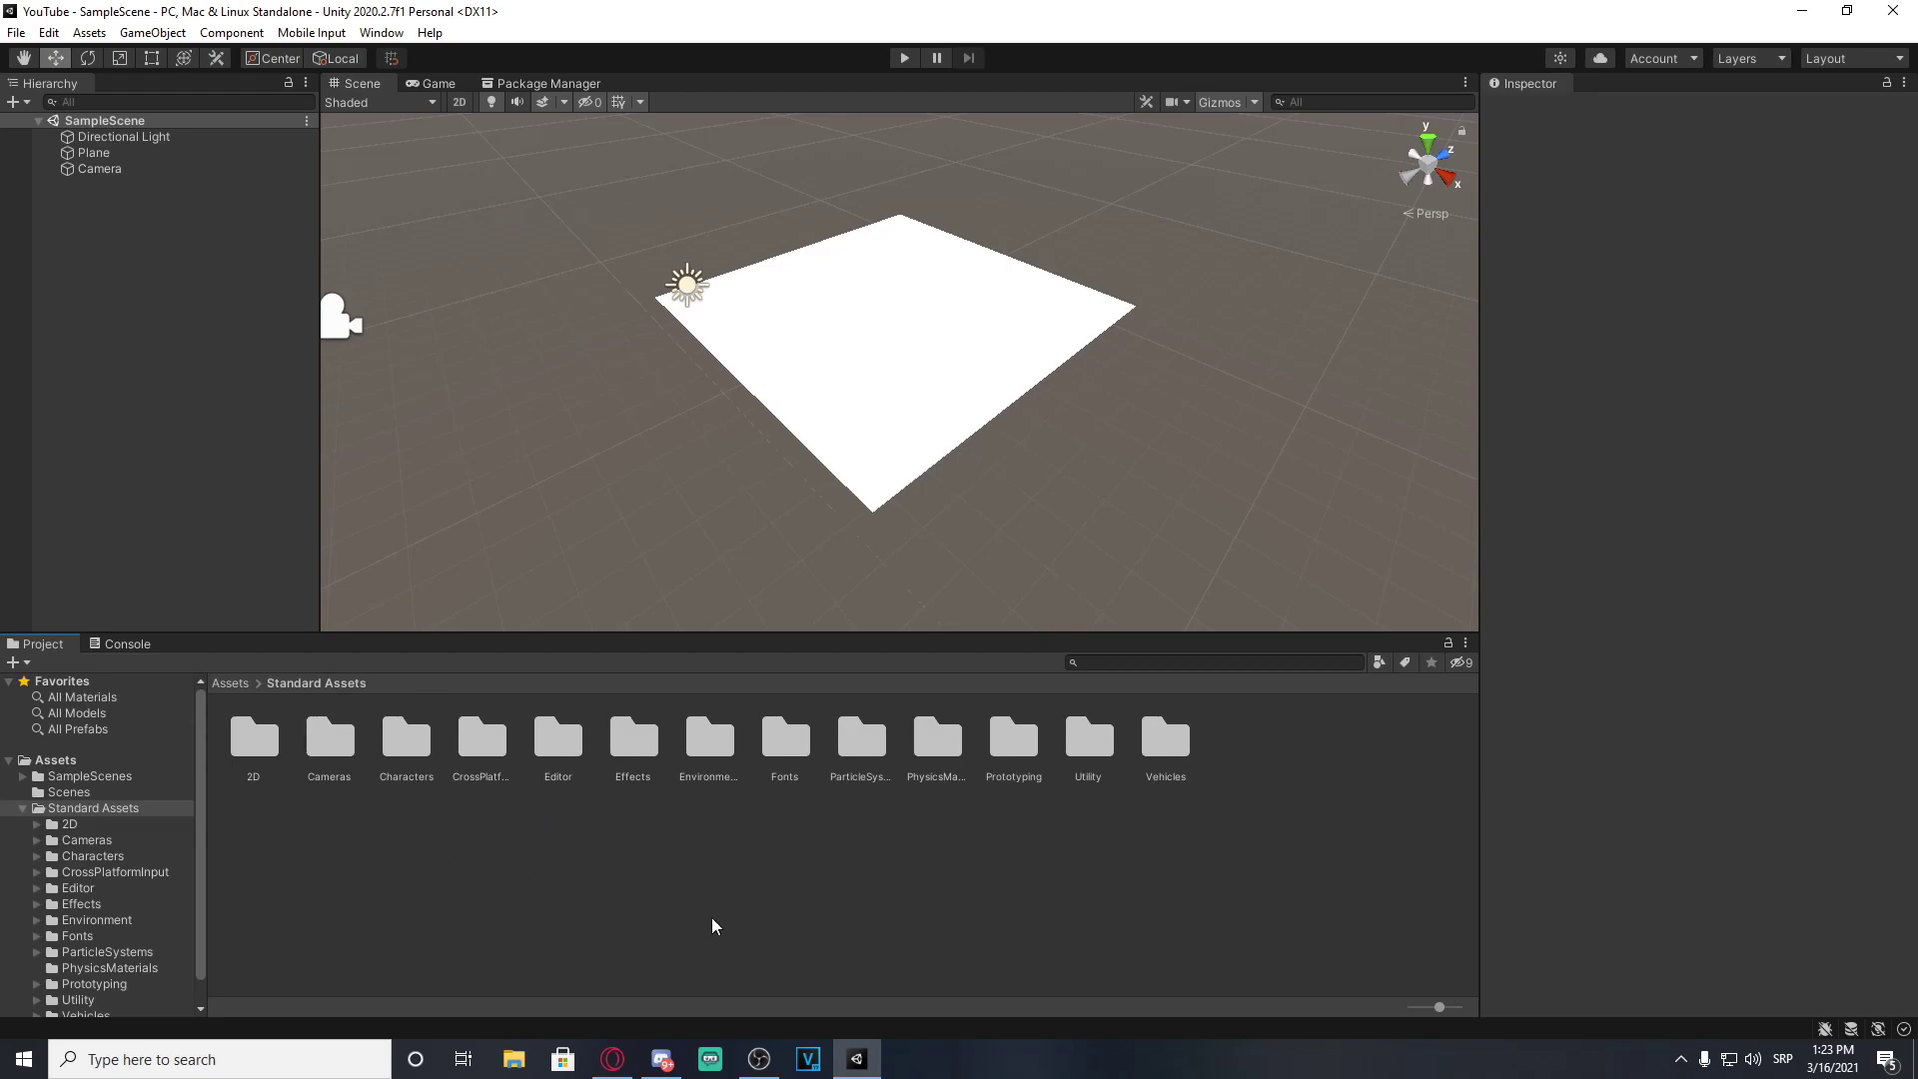
Step: Place the RigidBodyFPSController prefab from Characters/FirstPersonCharacter/Prefabs onto the plane
{"action": "double_click", "coordinate": [396, 739]}
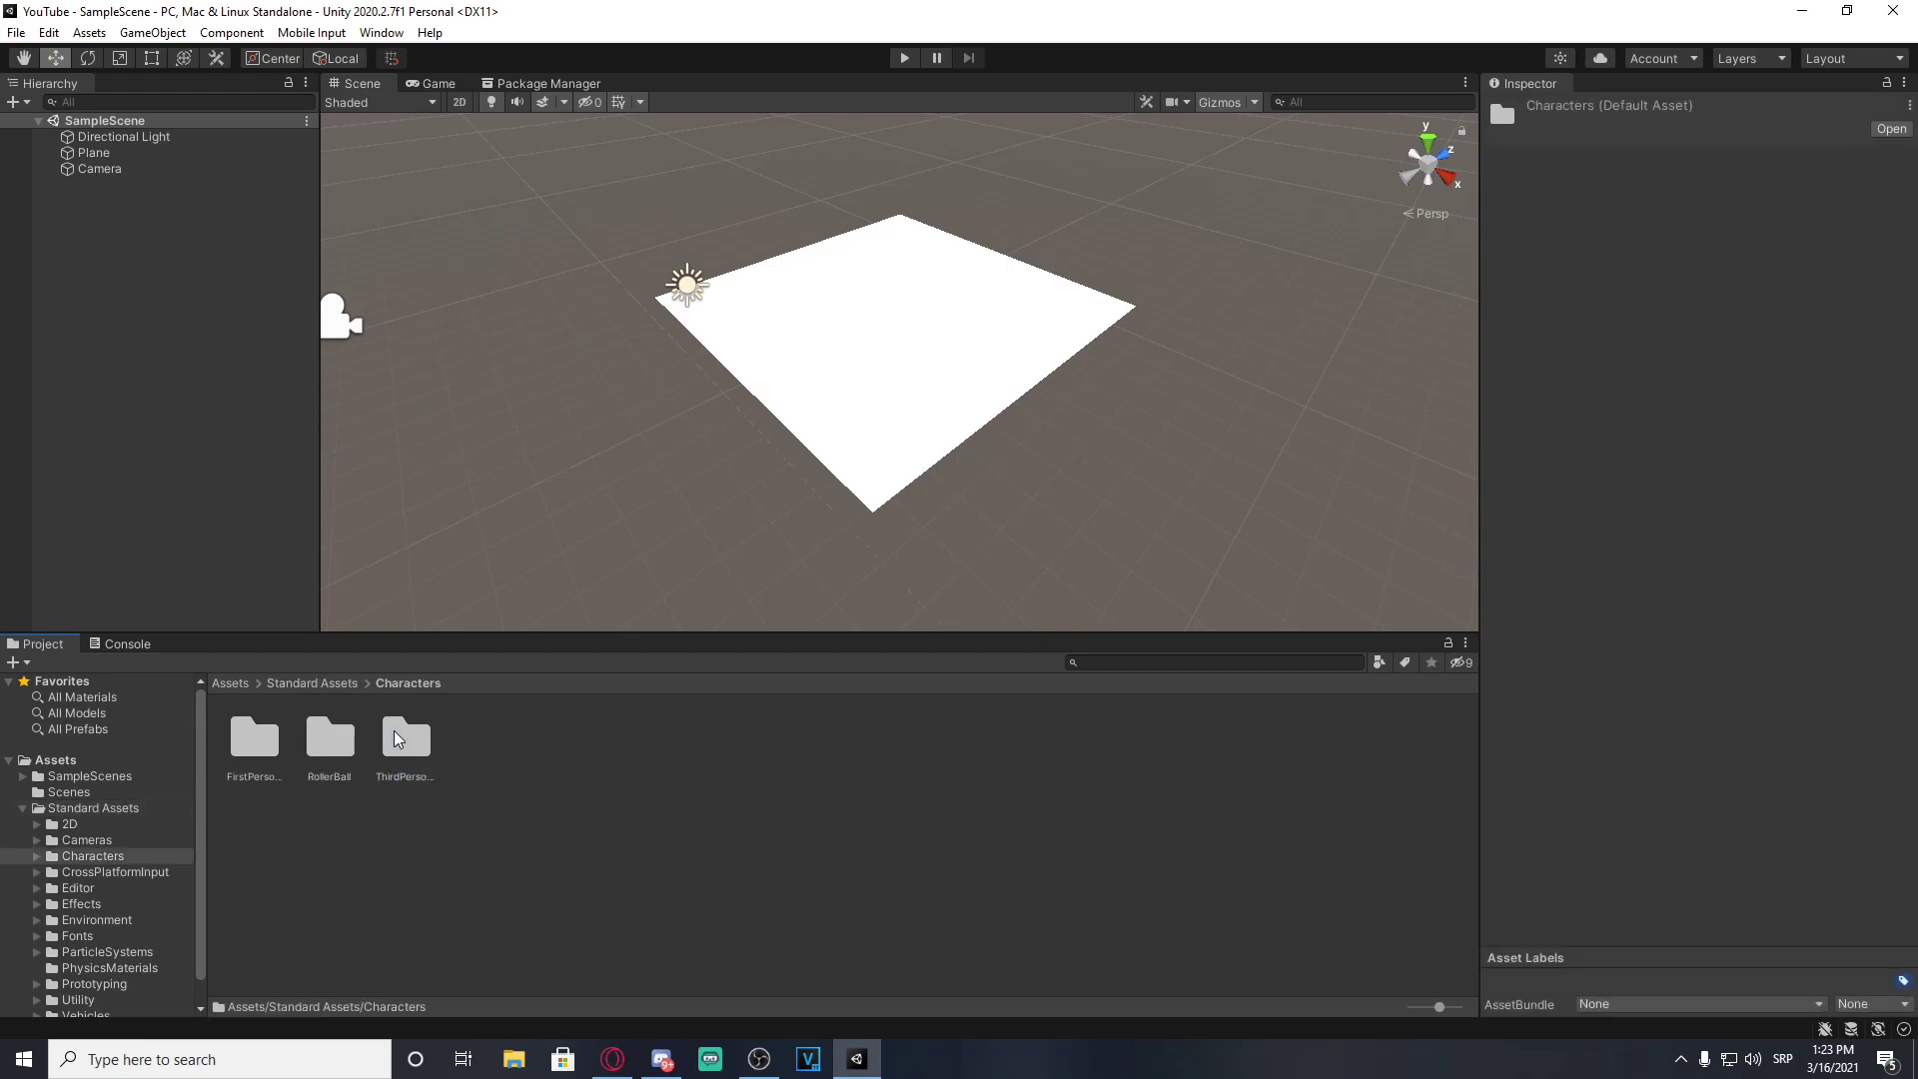
{"action": "double_click", "coordinate": [246, 735]}
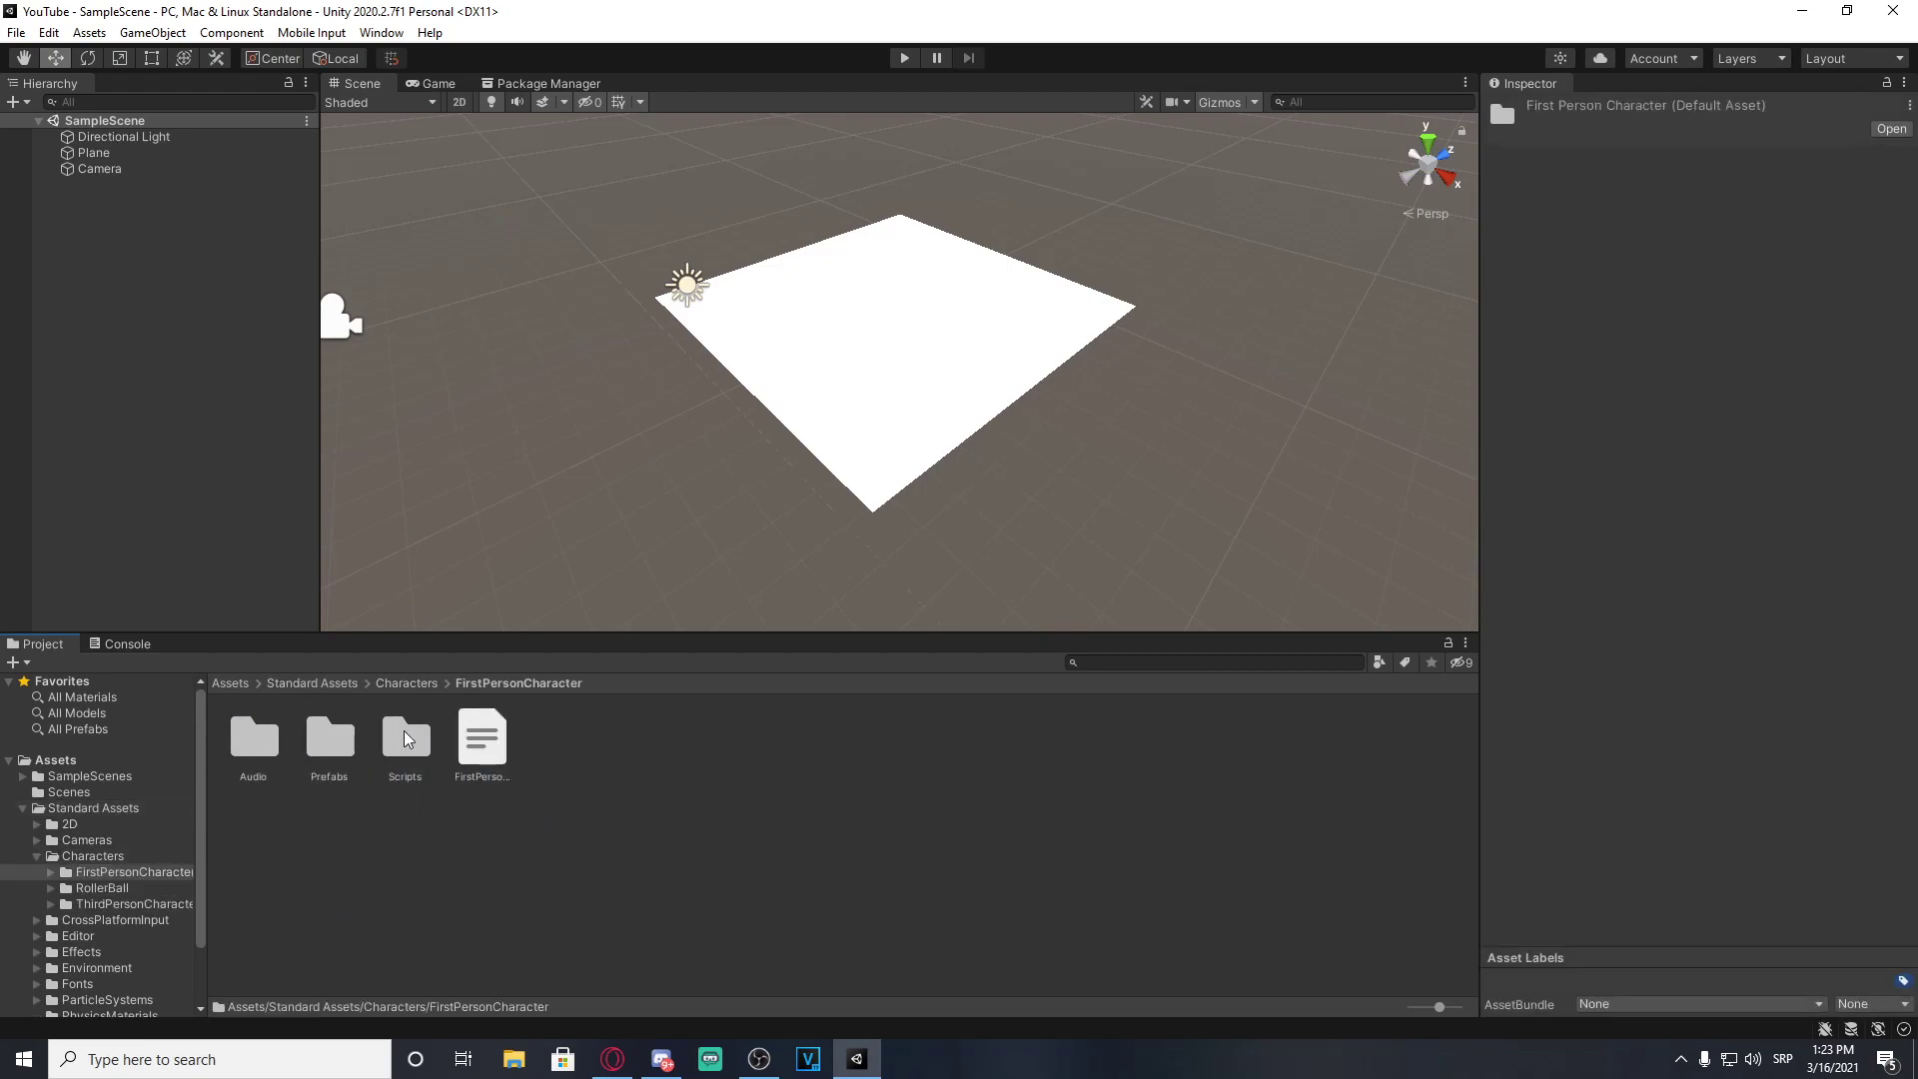
{"action": "double_click", "coordinate": [329, 739]}
{"action": "left_click_drag", "start_coordinate": [313, 746], "coordinate": [879, 292]}
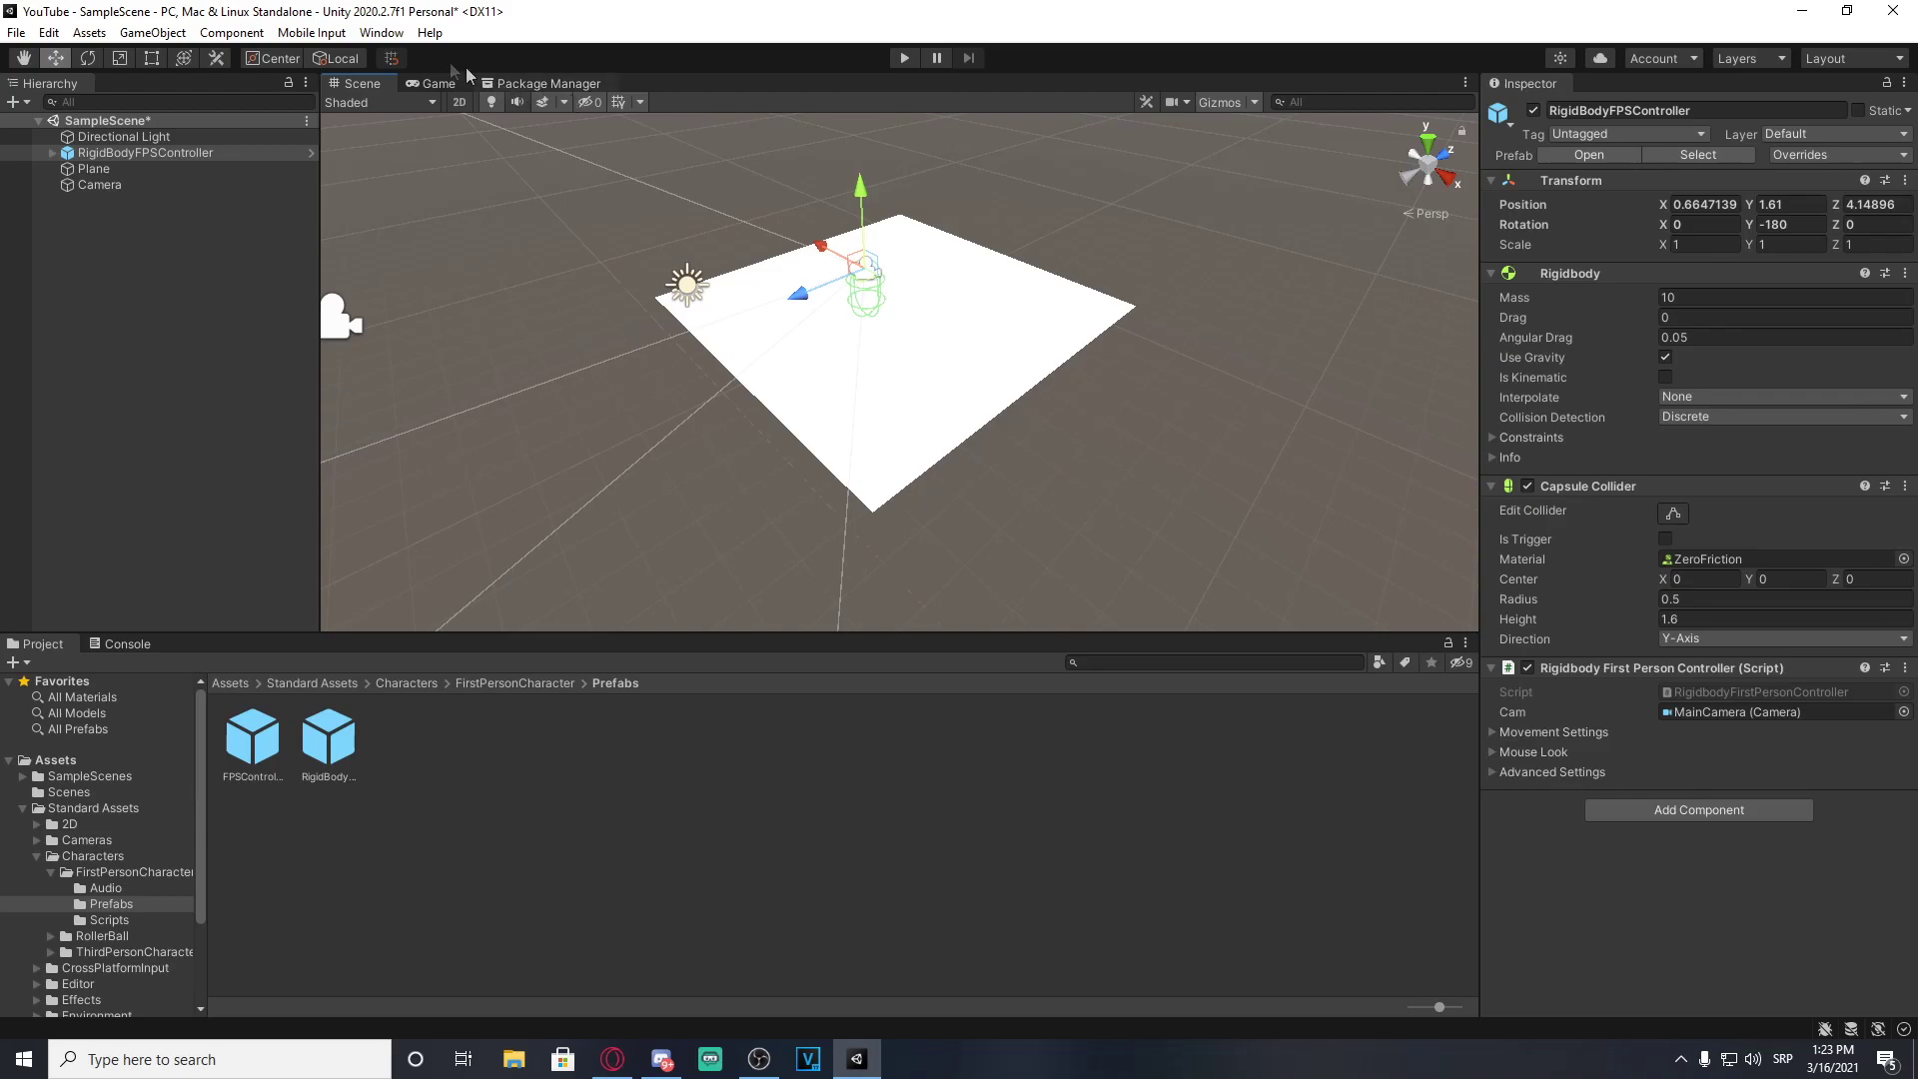
Step: Disable the original Camera, then play-test the first-person controller and stop
{"action": "left_click", "coordinate": [432, 83]}
{"action": "left_click", "coordinate": [361, 83]}
{"action": "left_click", "coordinate": [160, 183]}
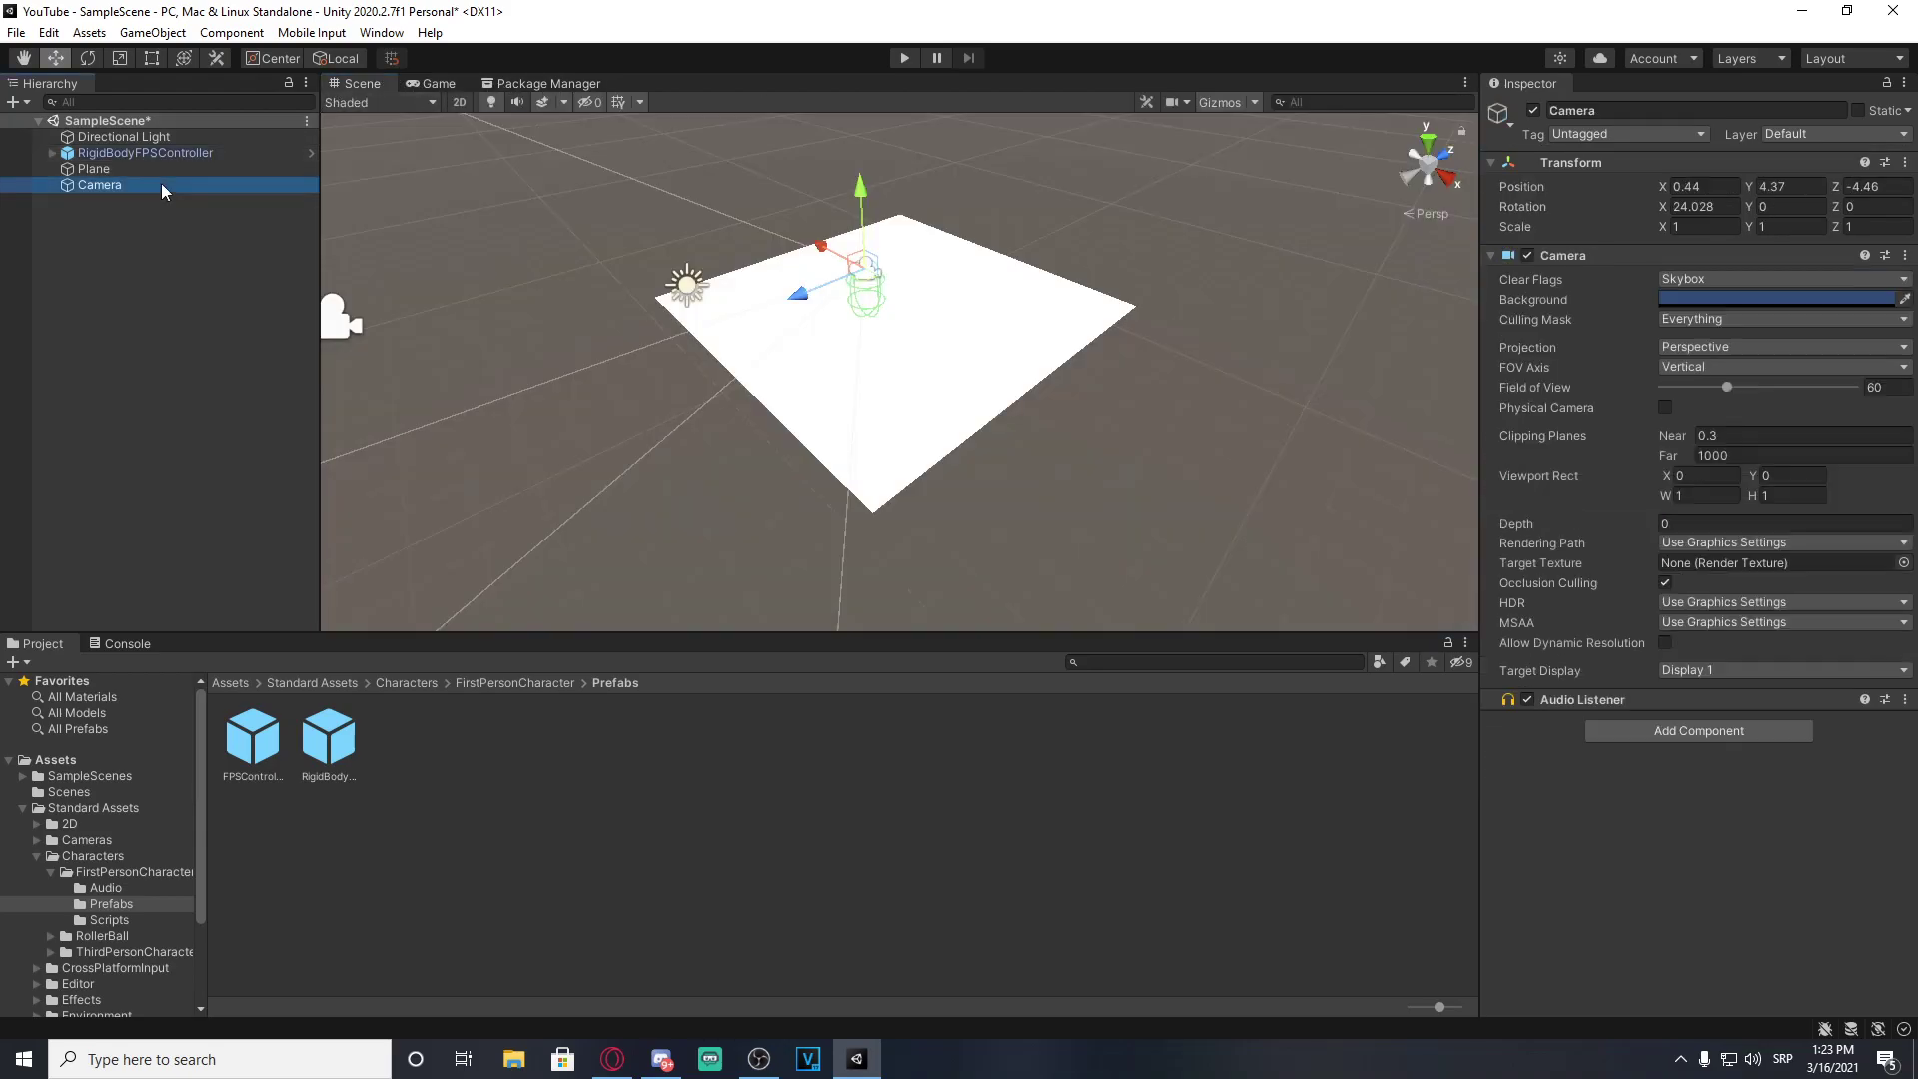
{"action": "left_click", "coordinate": [1533, 110]}
{"action": "left_click", "coordinate": [904, 58]}
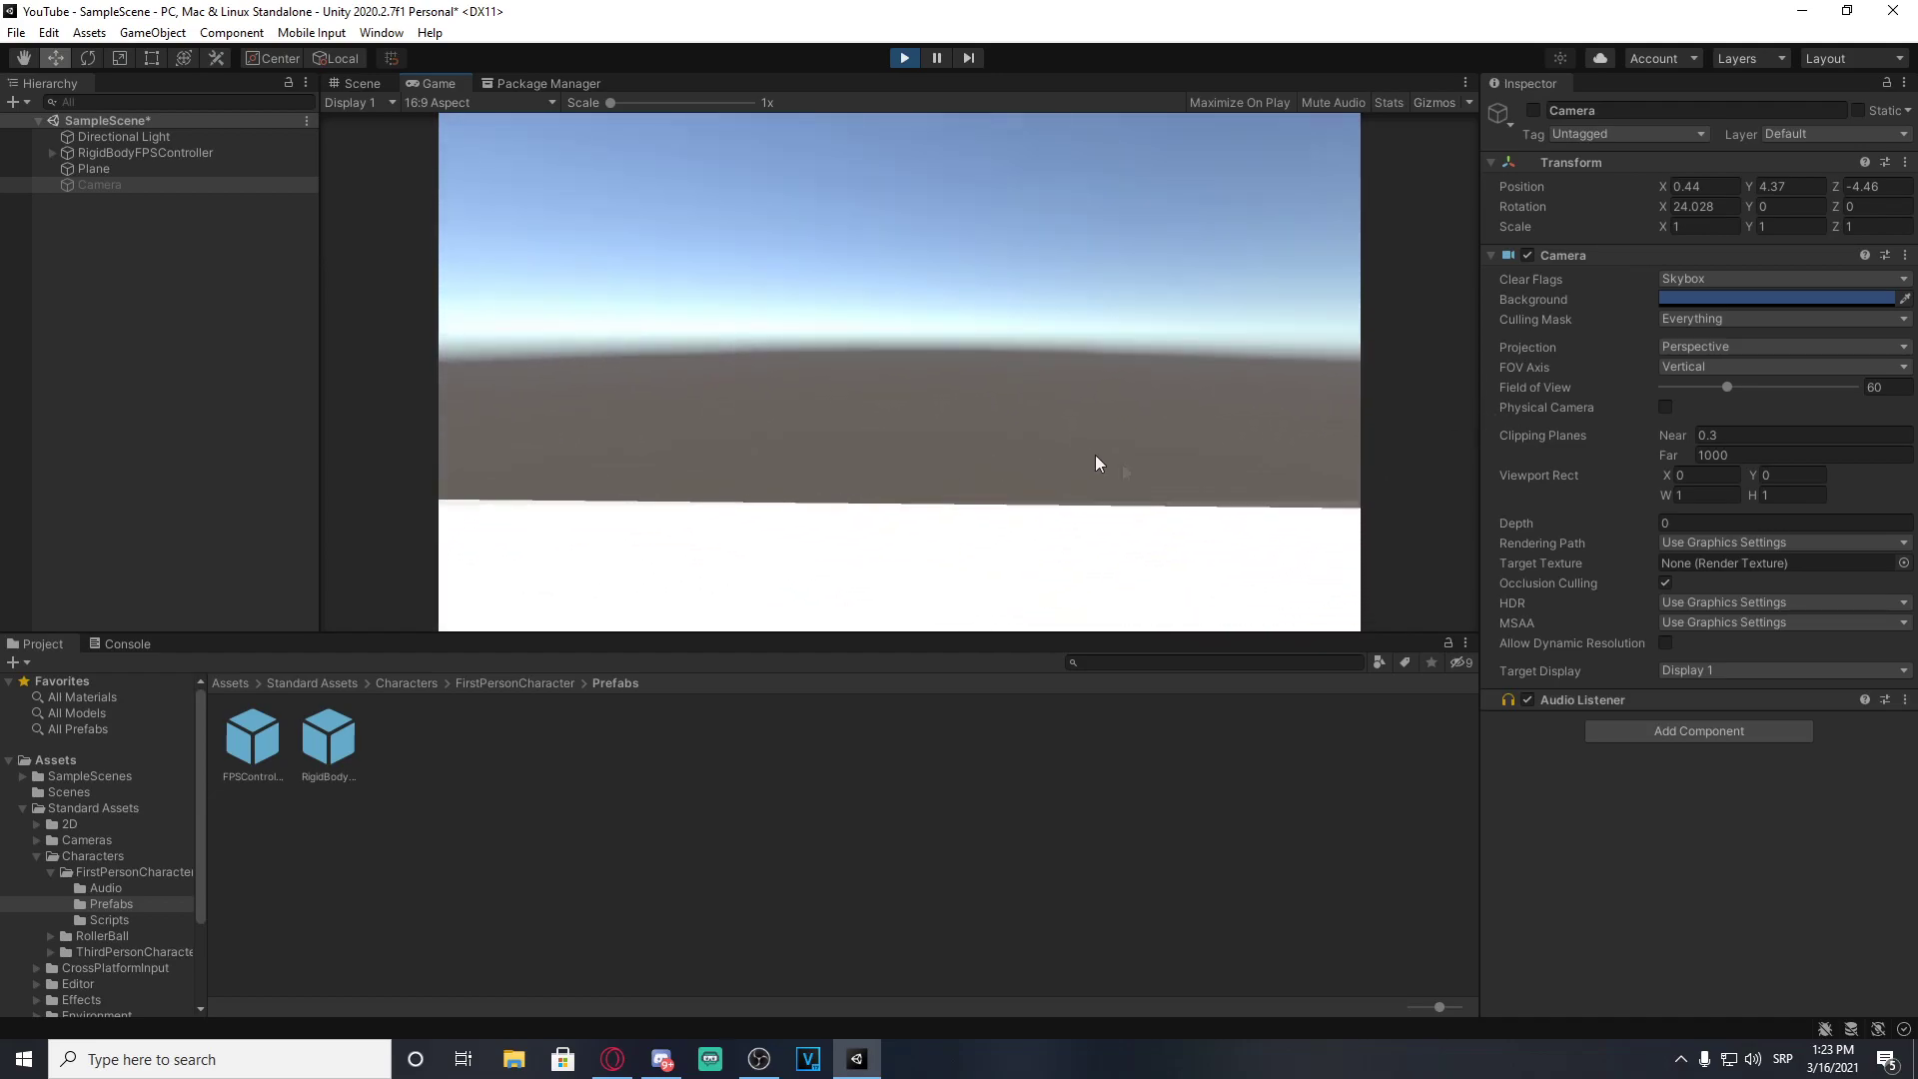
{"action": "left_click", "coordinate": [904, 57]}
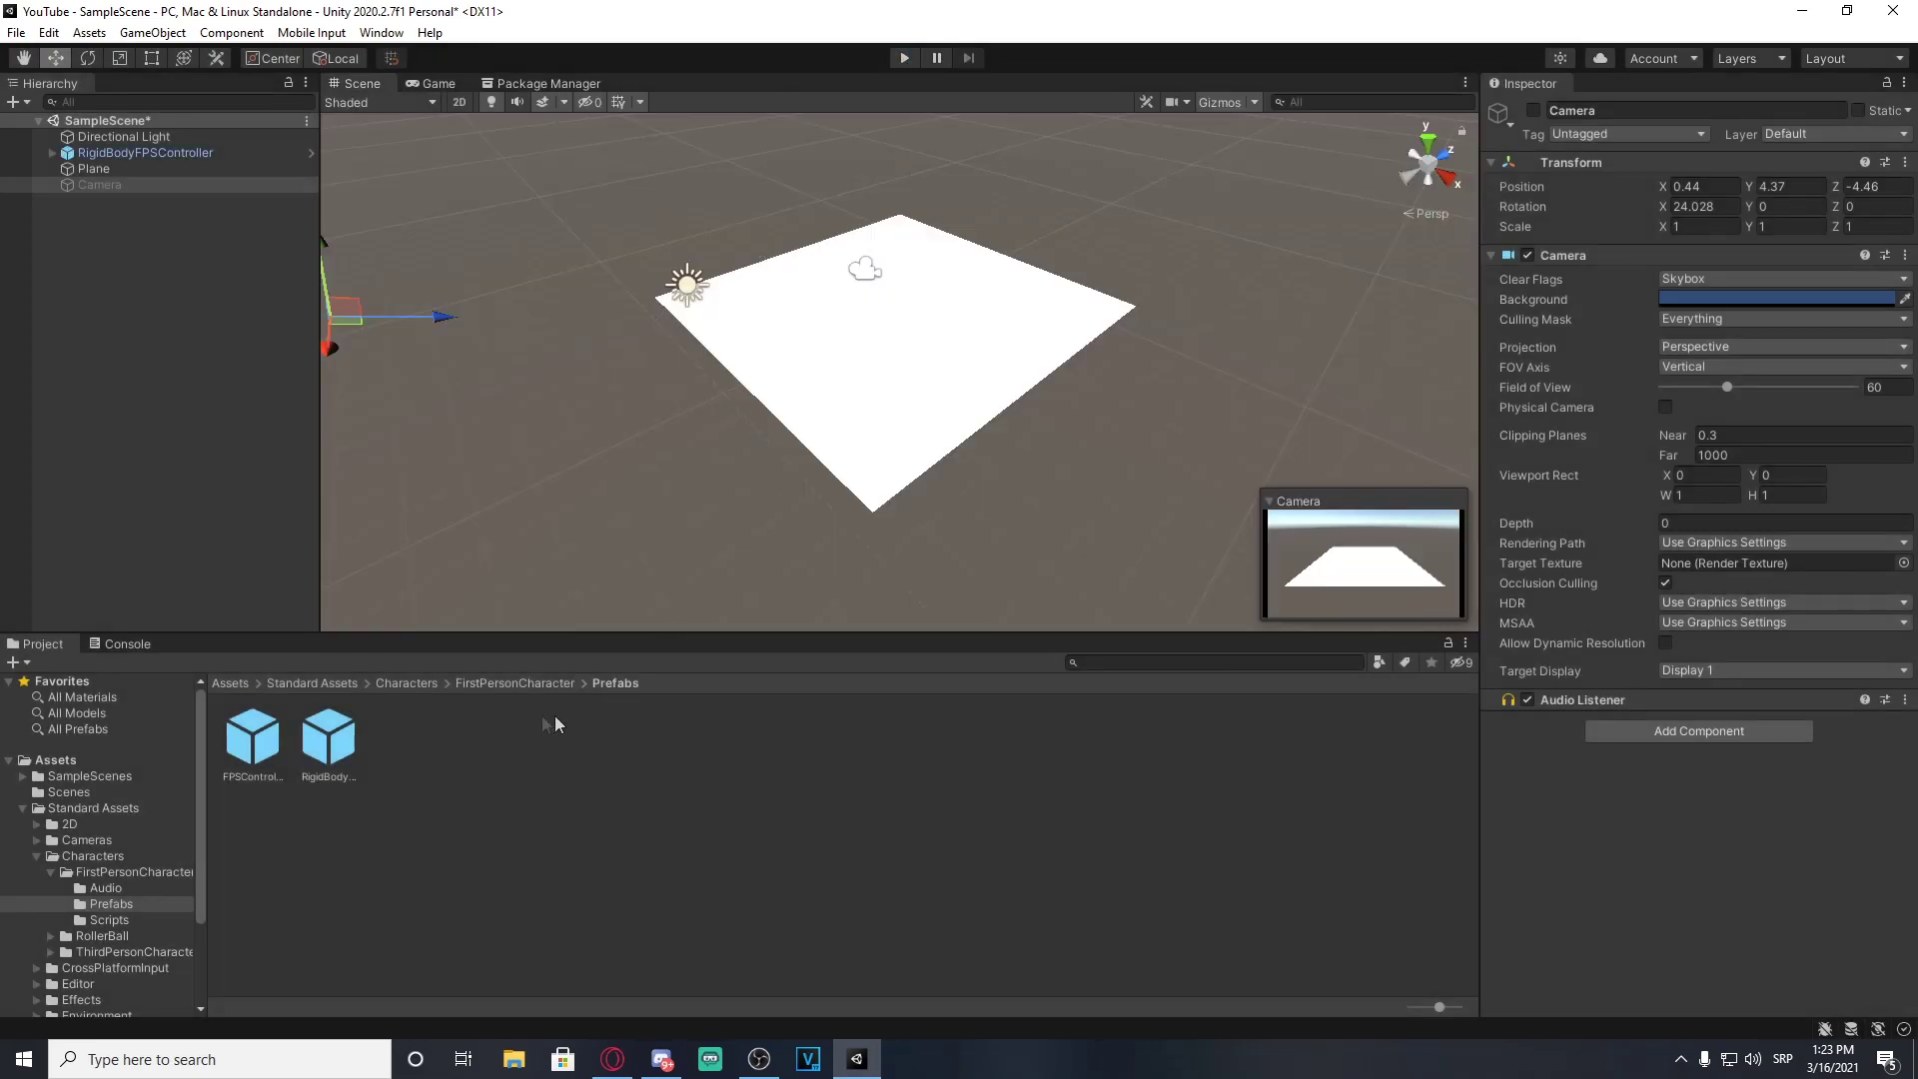
Step: Open the ThirdPersonCharacter folder and delete RigidBodyFPSController from the scene
{"action": "right_click", "coordinate": [495, 727]}
{"action": "left_click", "coordinate": [392, 751]}
{"action": "left_click", "coordinate": [430, 682]}
{"action": "double_click", "coordinate": [399, 738]}
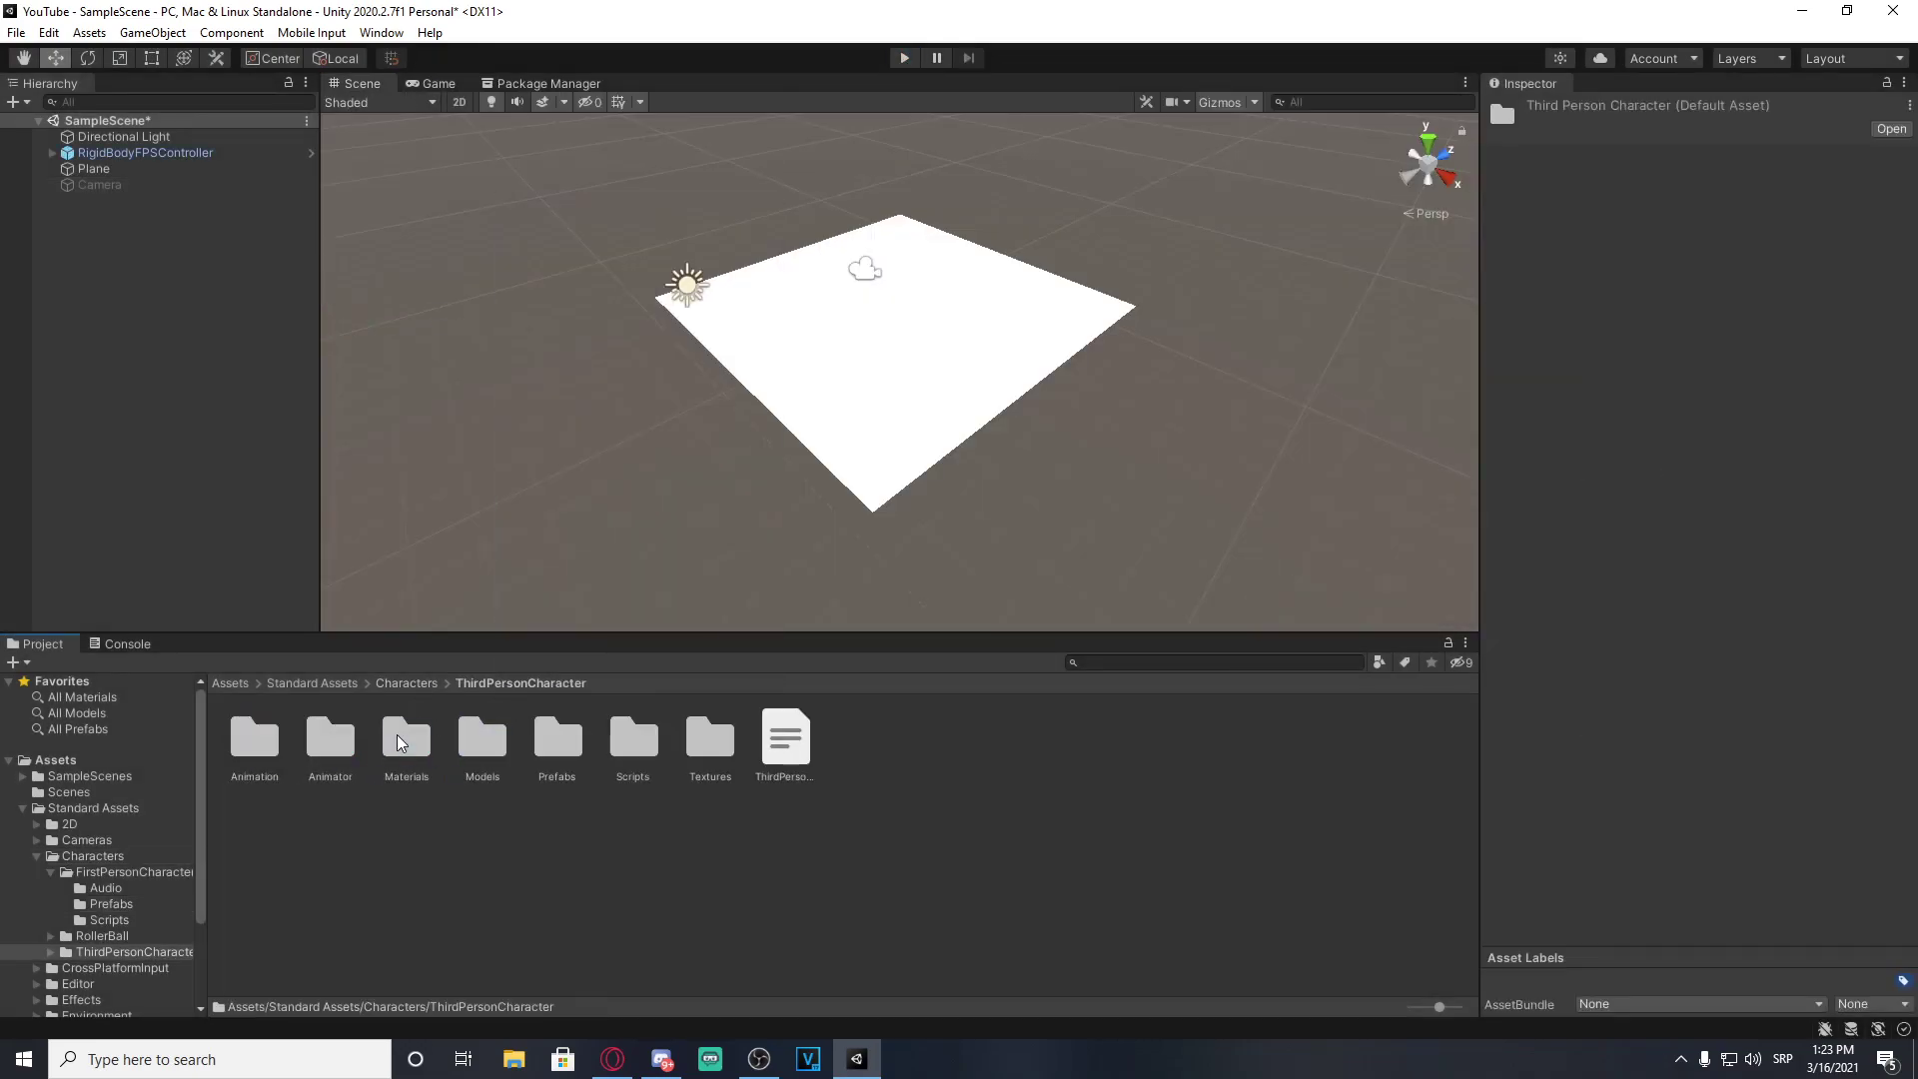
{"action": "left_click", "coordinate": [145, 152]}
{"action": "key", "text": "Delete"}
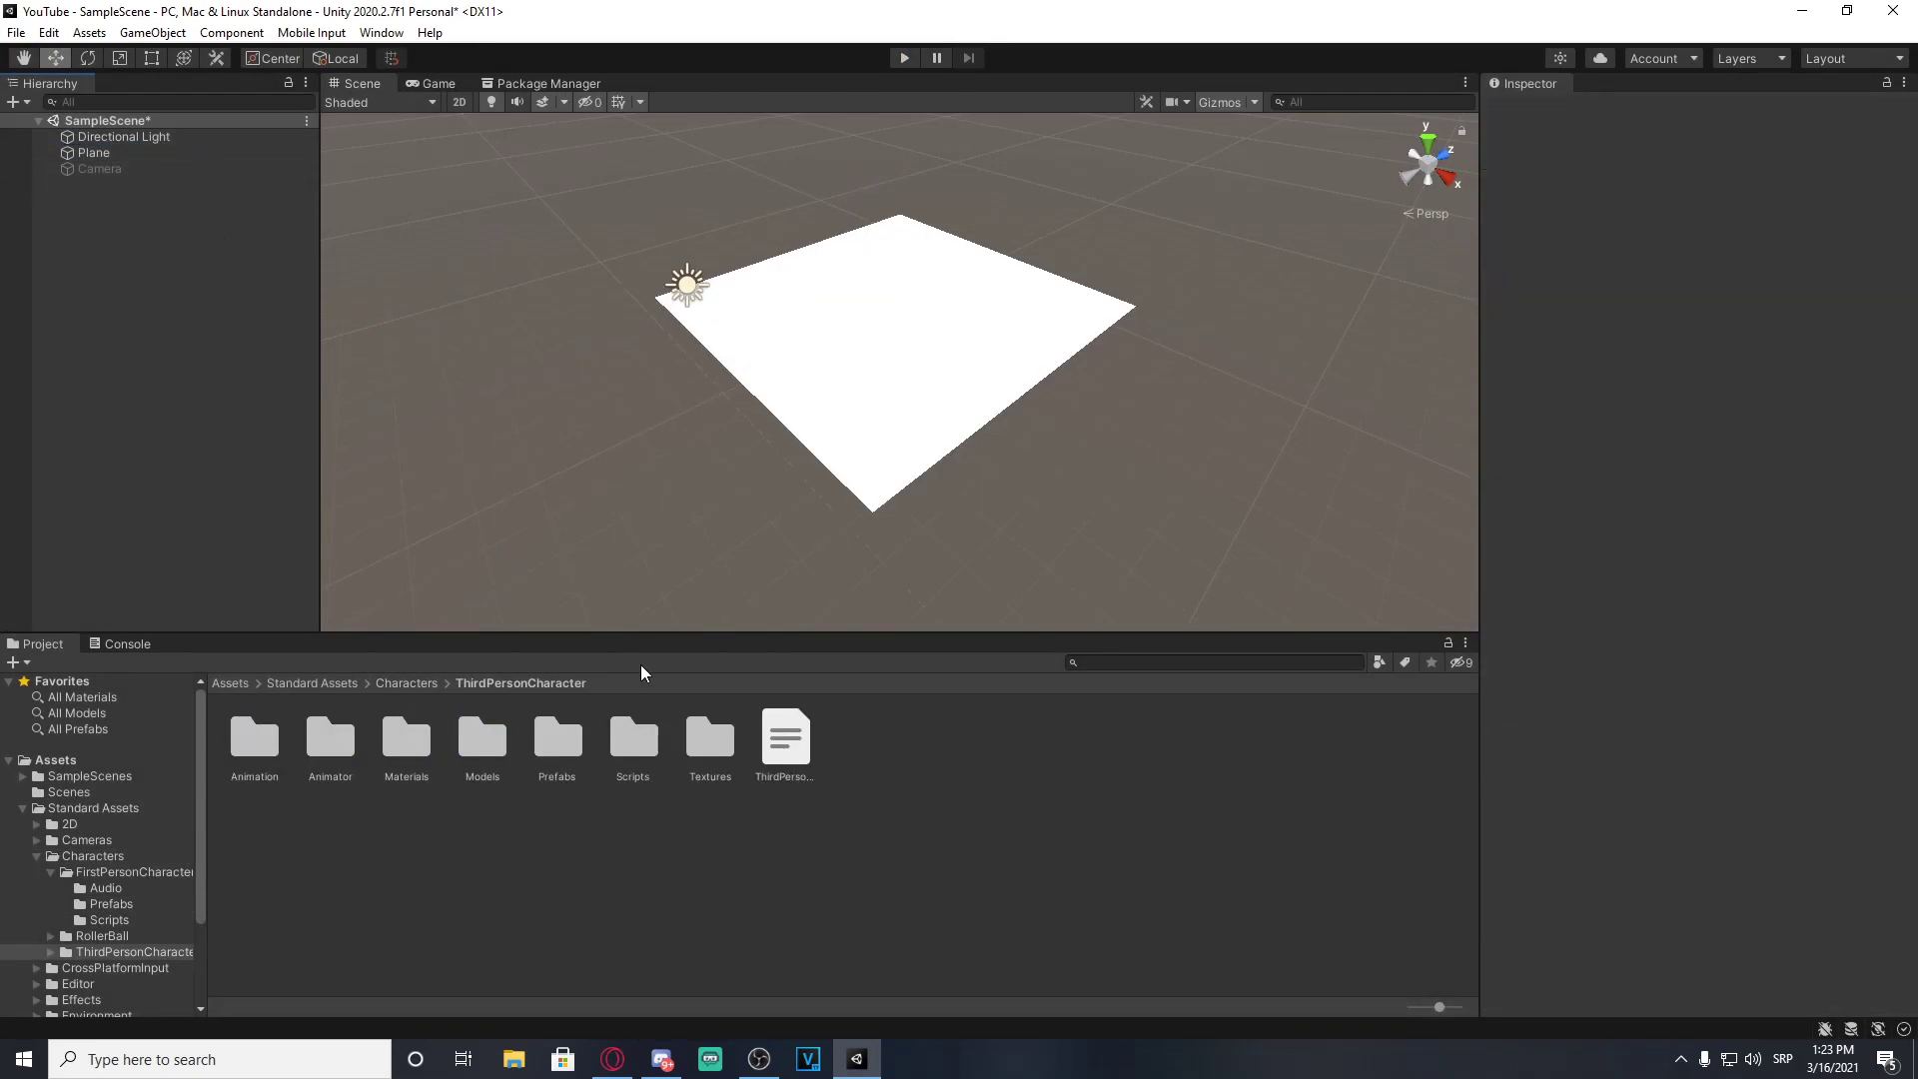
Step: Place the ThirdPerson prefab on the plane and re-enable the Camera
{"action": "double_click", "coordinate": [556, 747]}
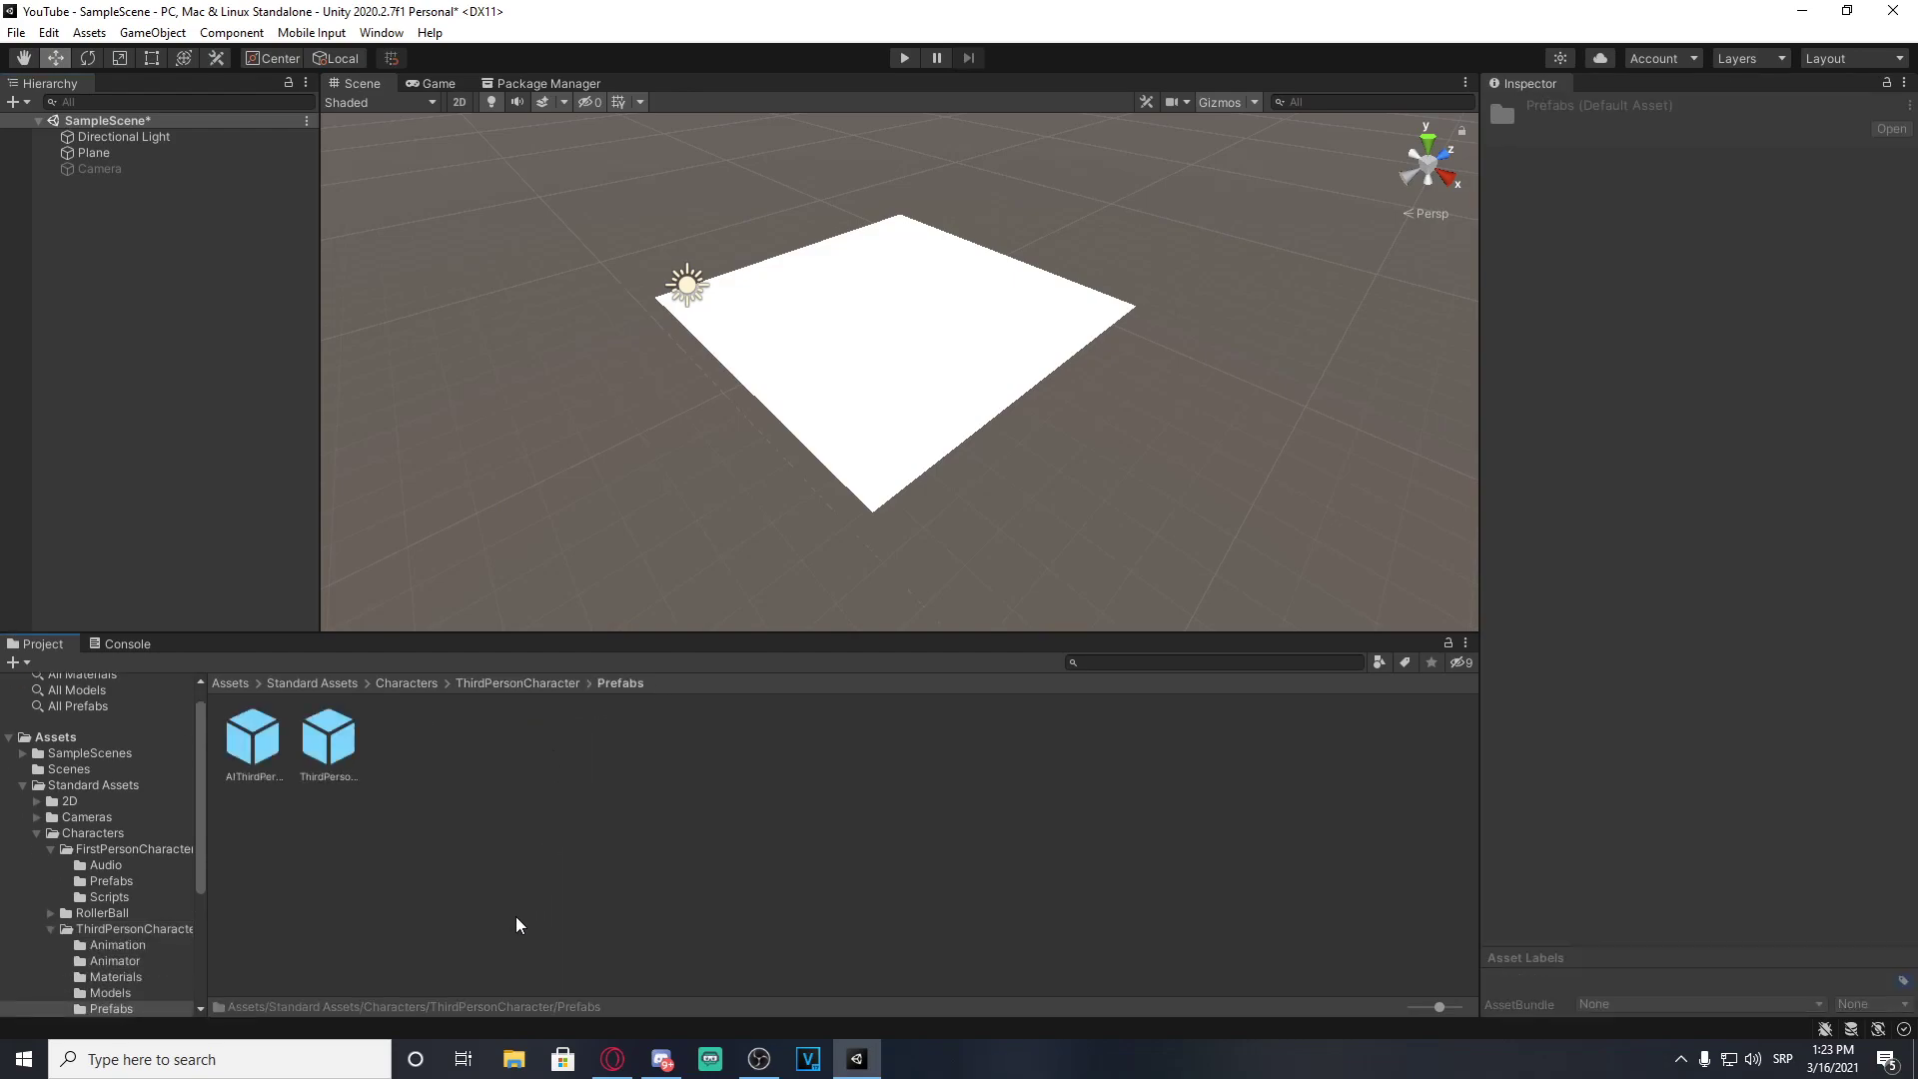
{"action": "left_click_drag", "start_coordinate": [273, 764], "coordinate": [257, 740]}
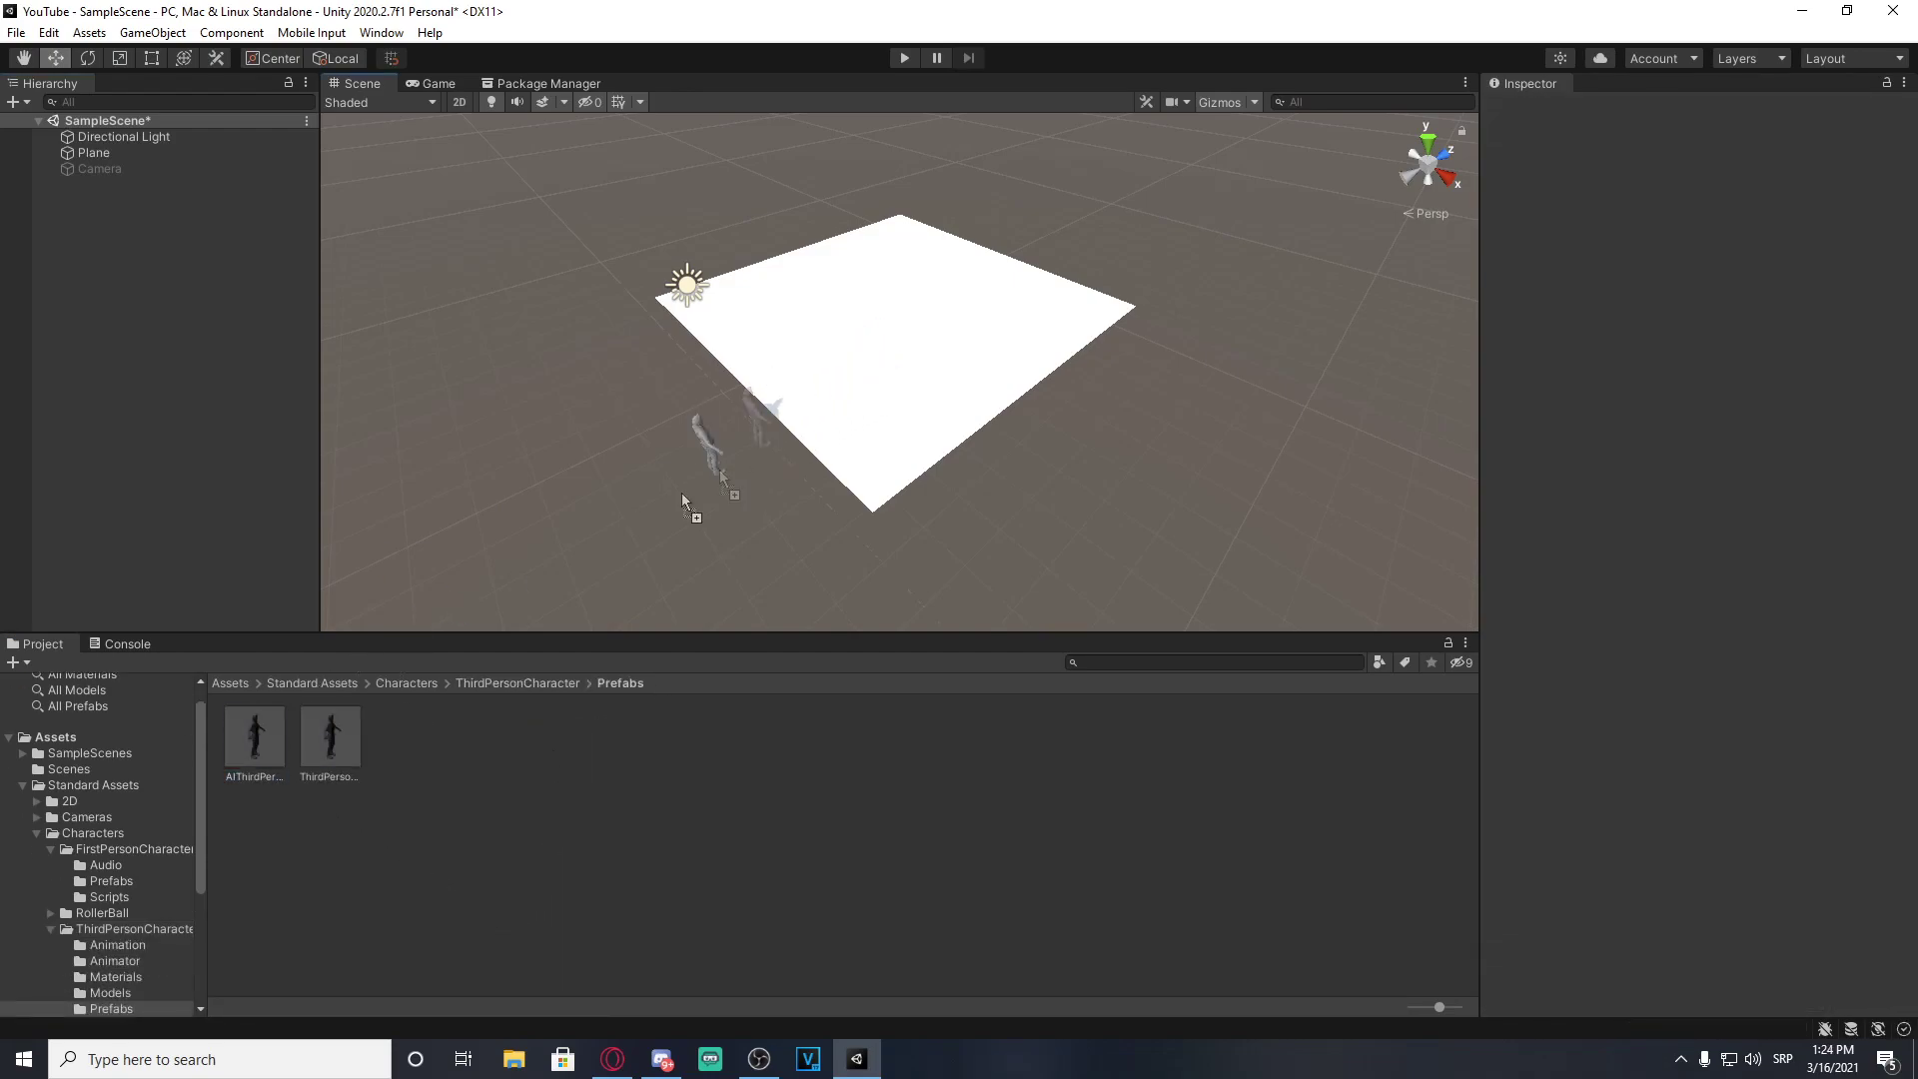
{"action": "left_click_drag", "start_coordinate": [331, 739], "coordinate": [909, 298]}
{"action": "left_click", "coordinate": [100, 185]}
{"action": "left_click", "coordinate": [1533, 109]}
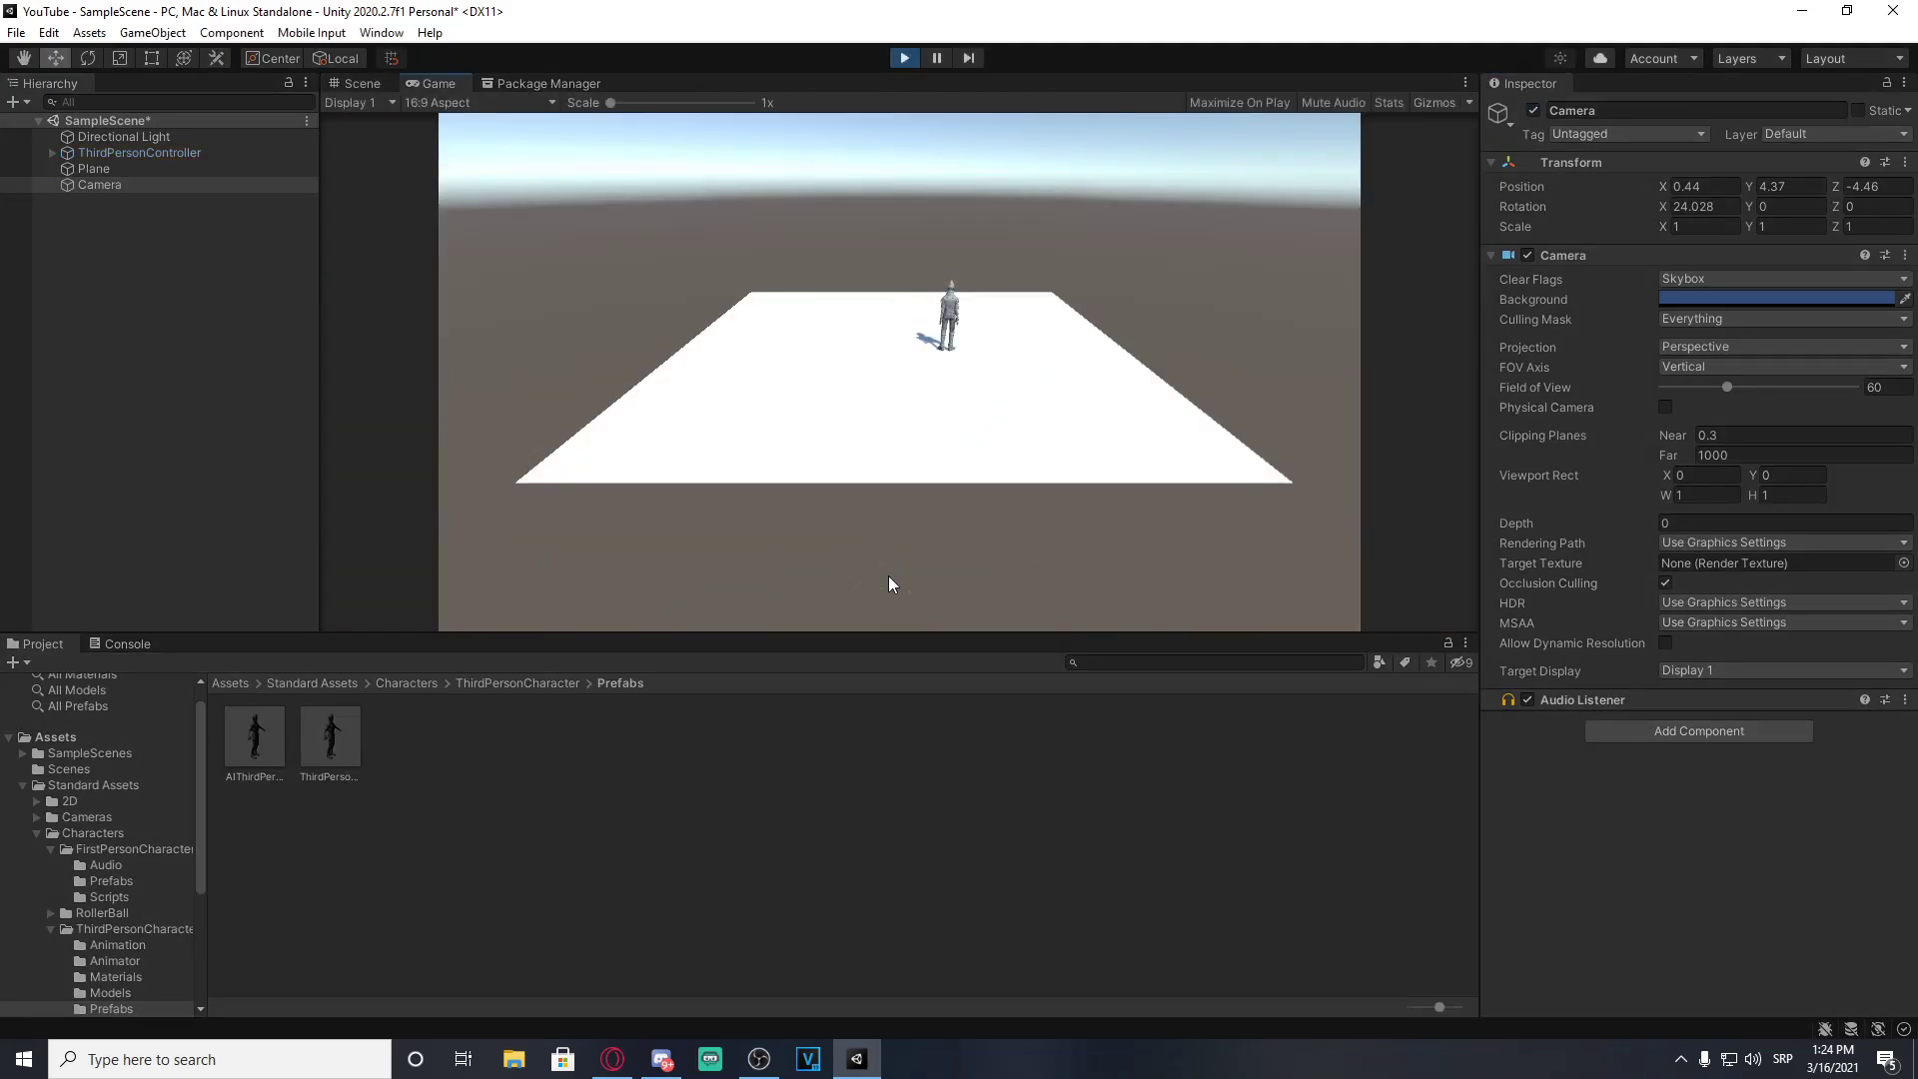
Step: Walk the third-person character around with A, D, S and W, then stop playing
{"action": "key", "text": "a"}
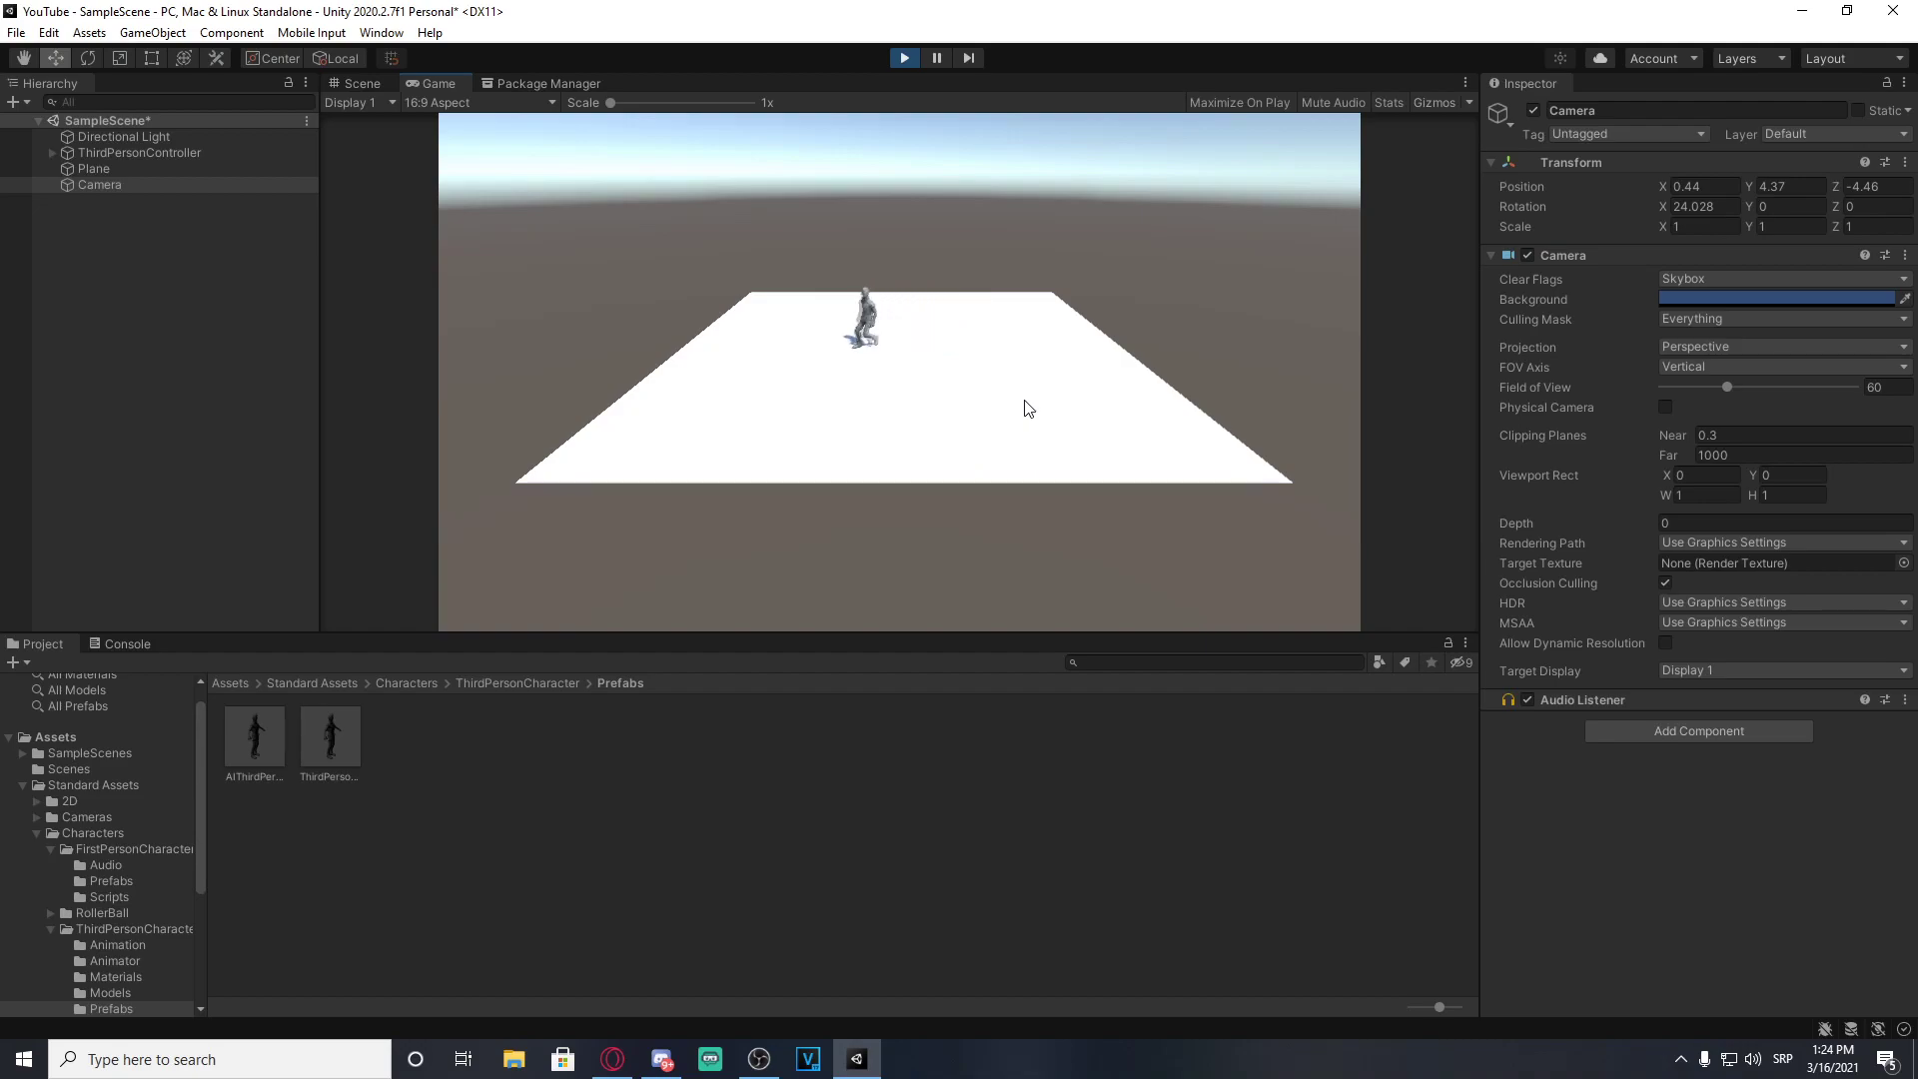
{"action": "key", "text": "d"}
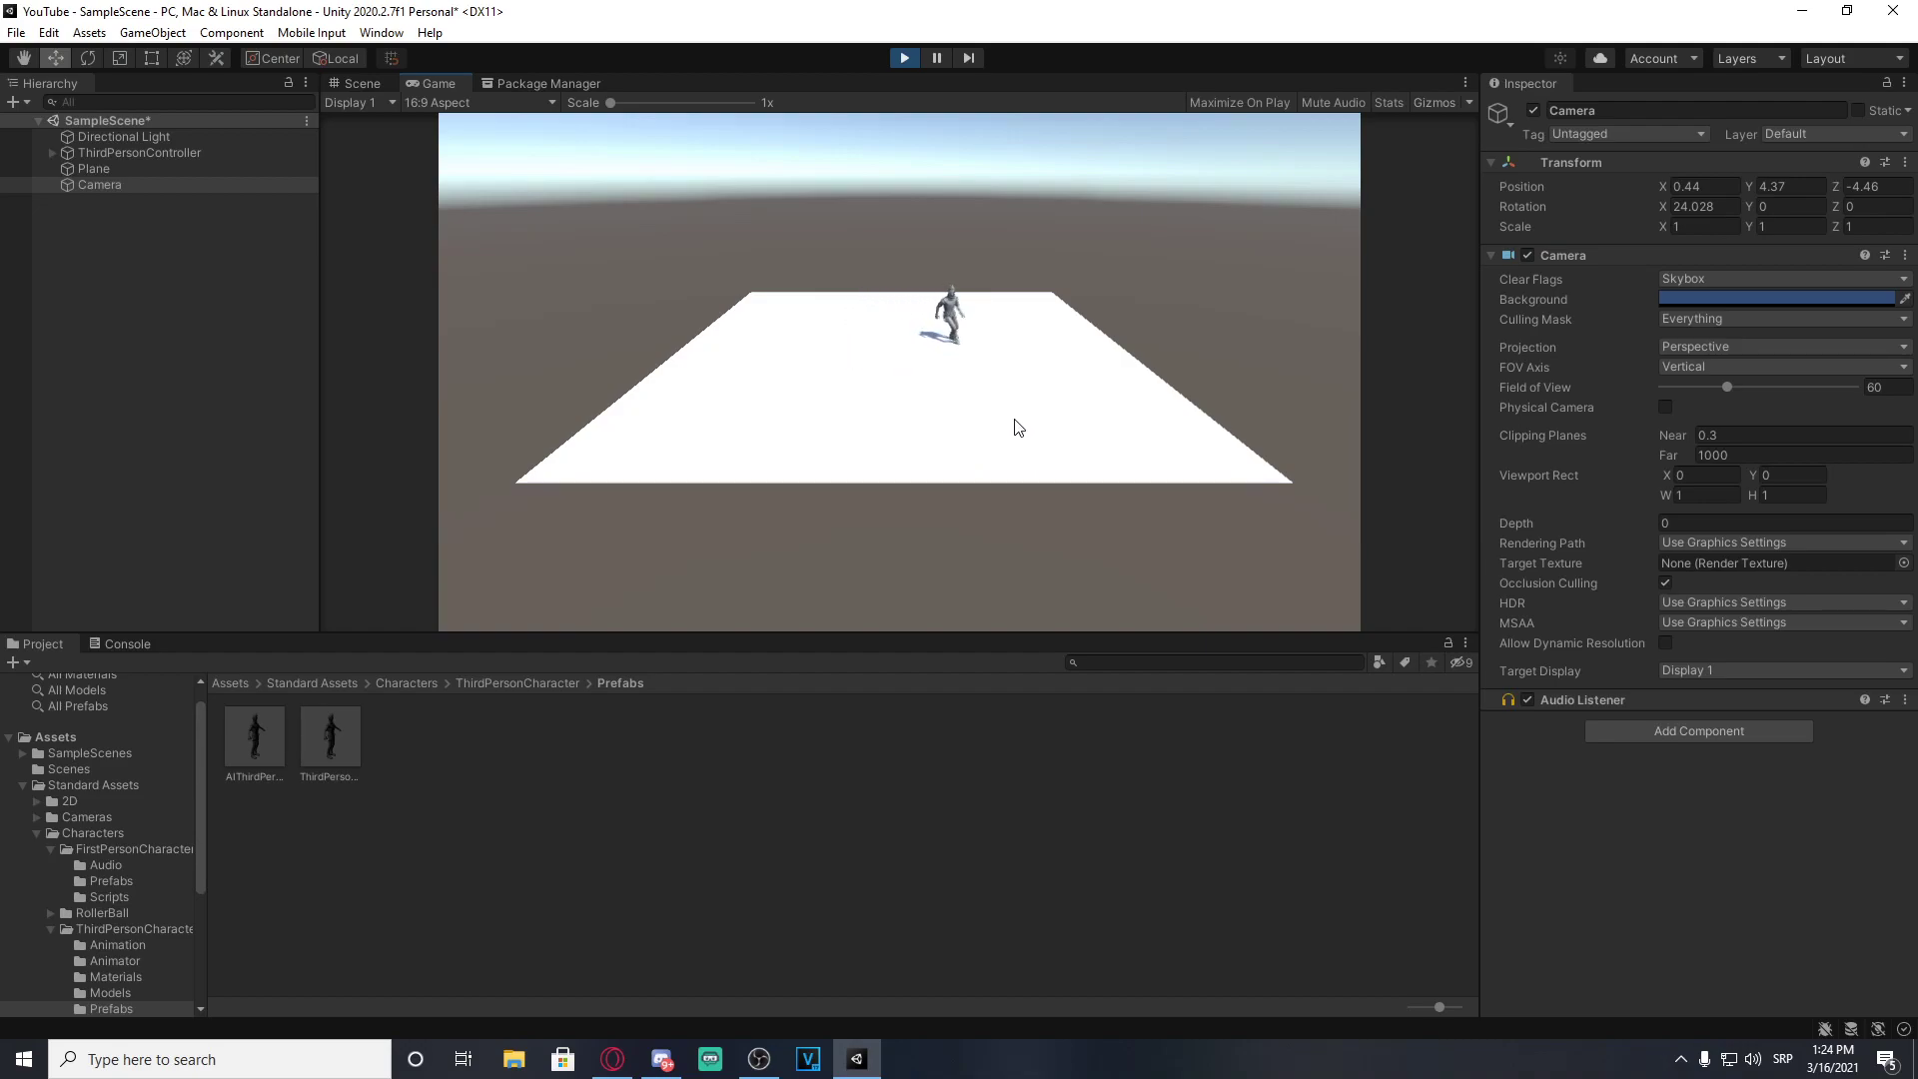
{"action": "key", "text": "s"}
{"action": "key", "text": "w"}
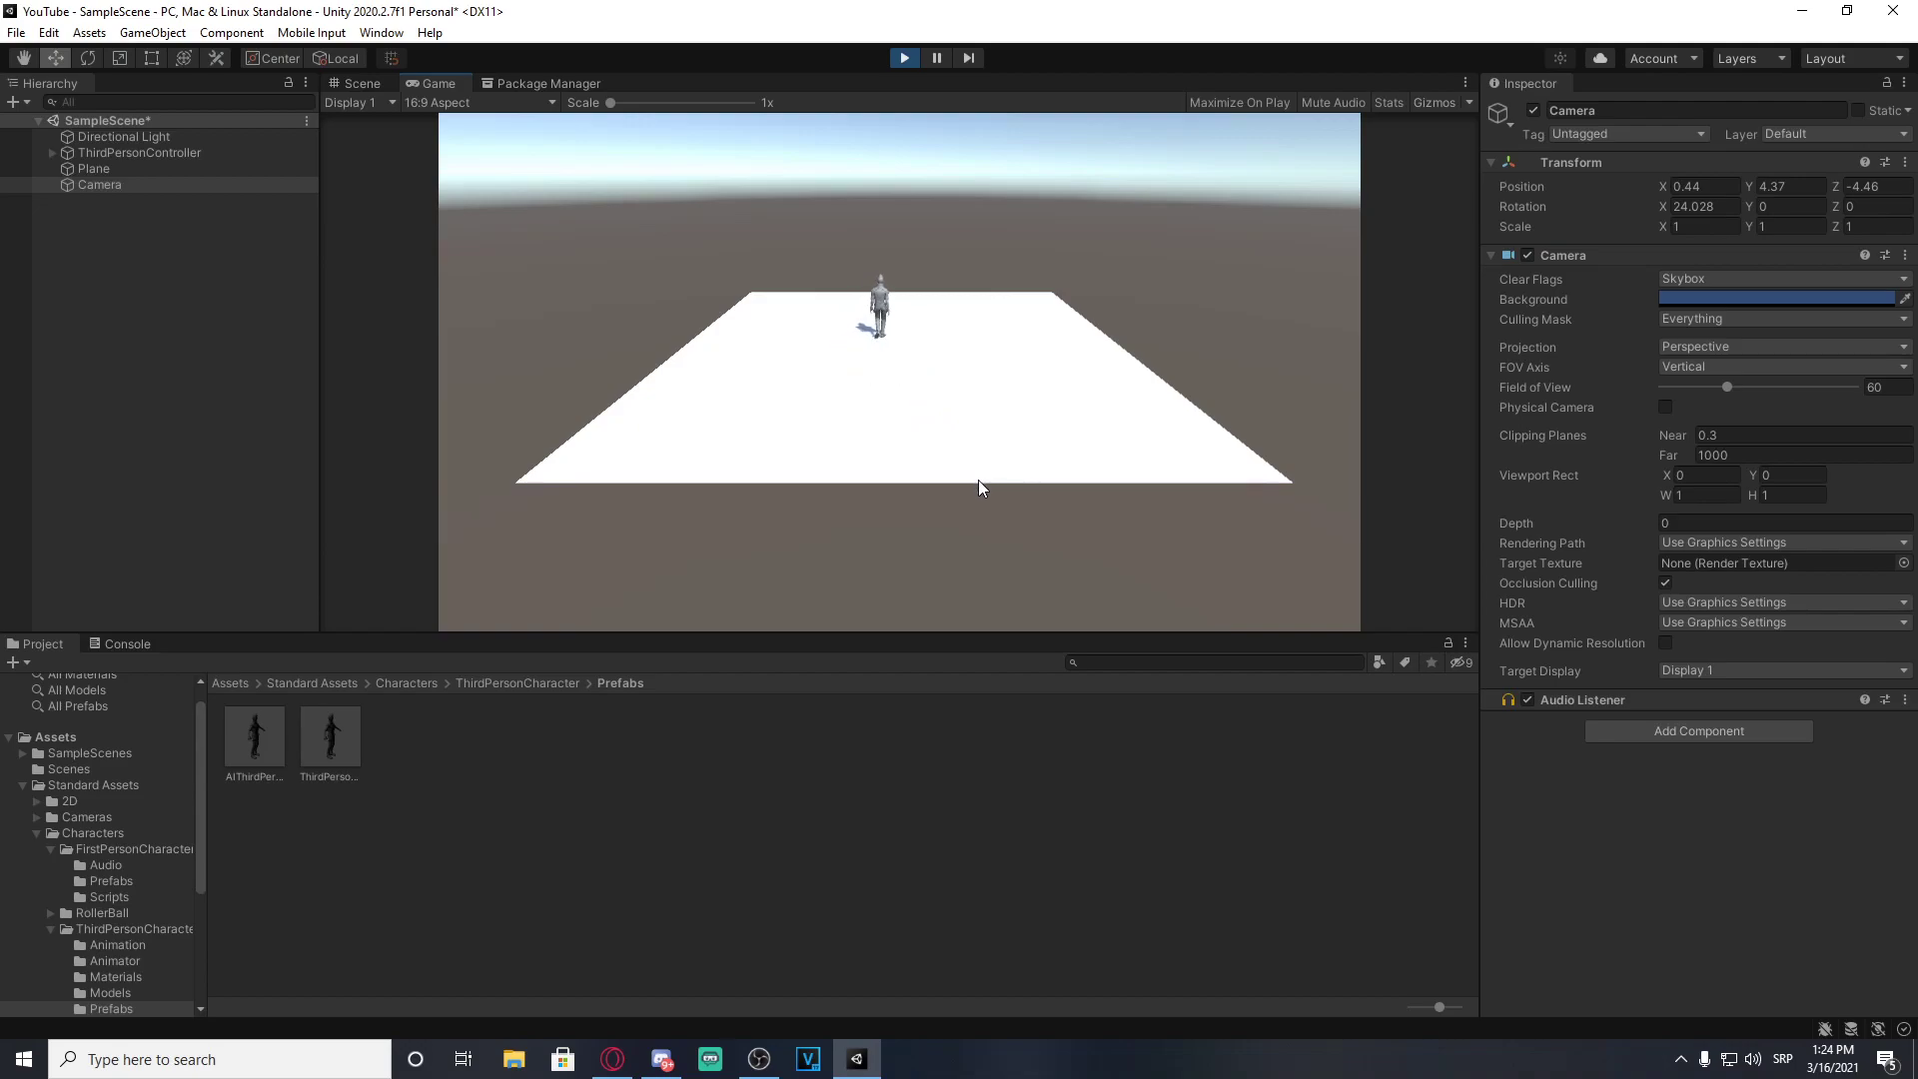
{"action": "left_click", "coordinate": [904, 58]}
{"action": "left_click", "coordinate": [479, 687]}
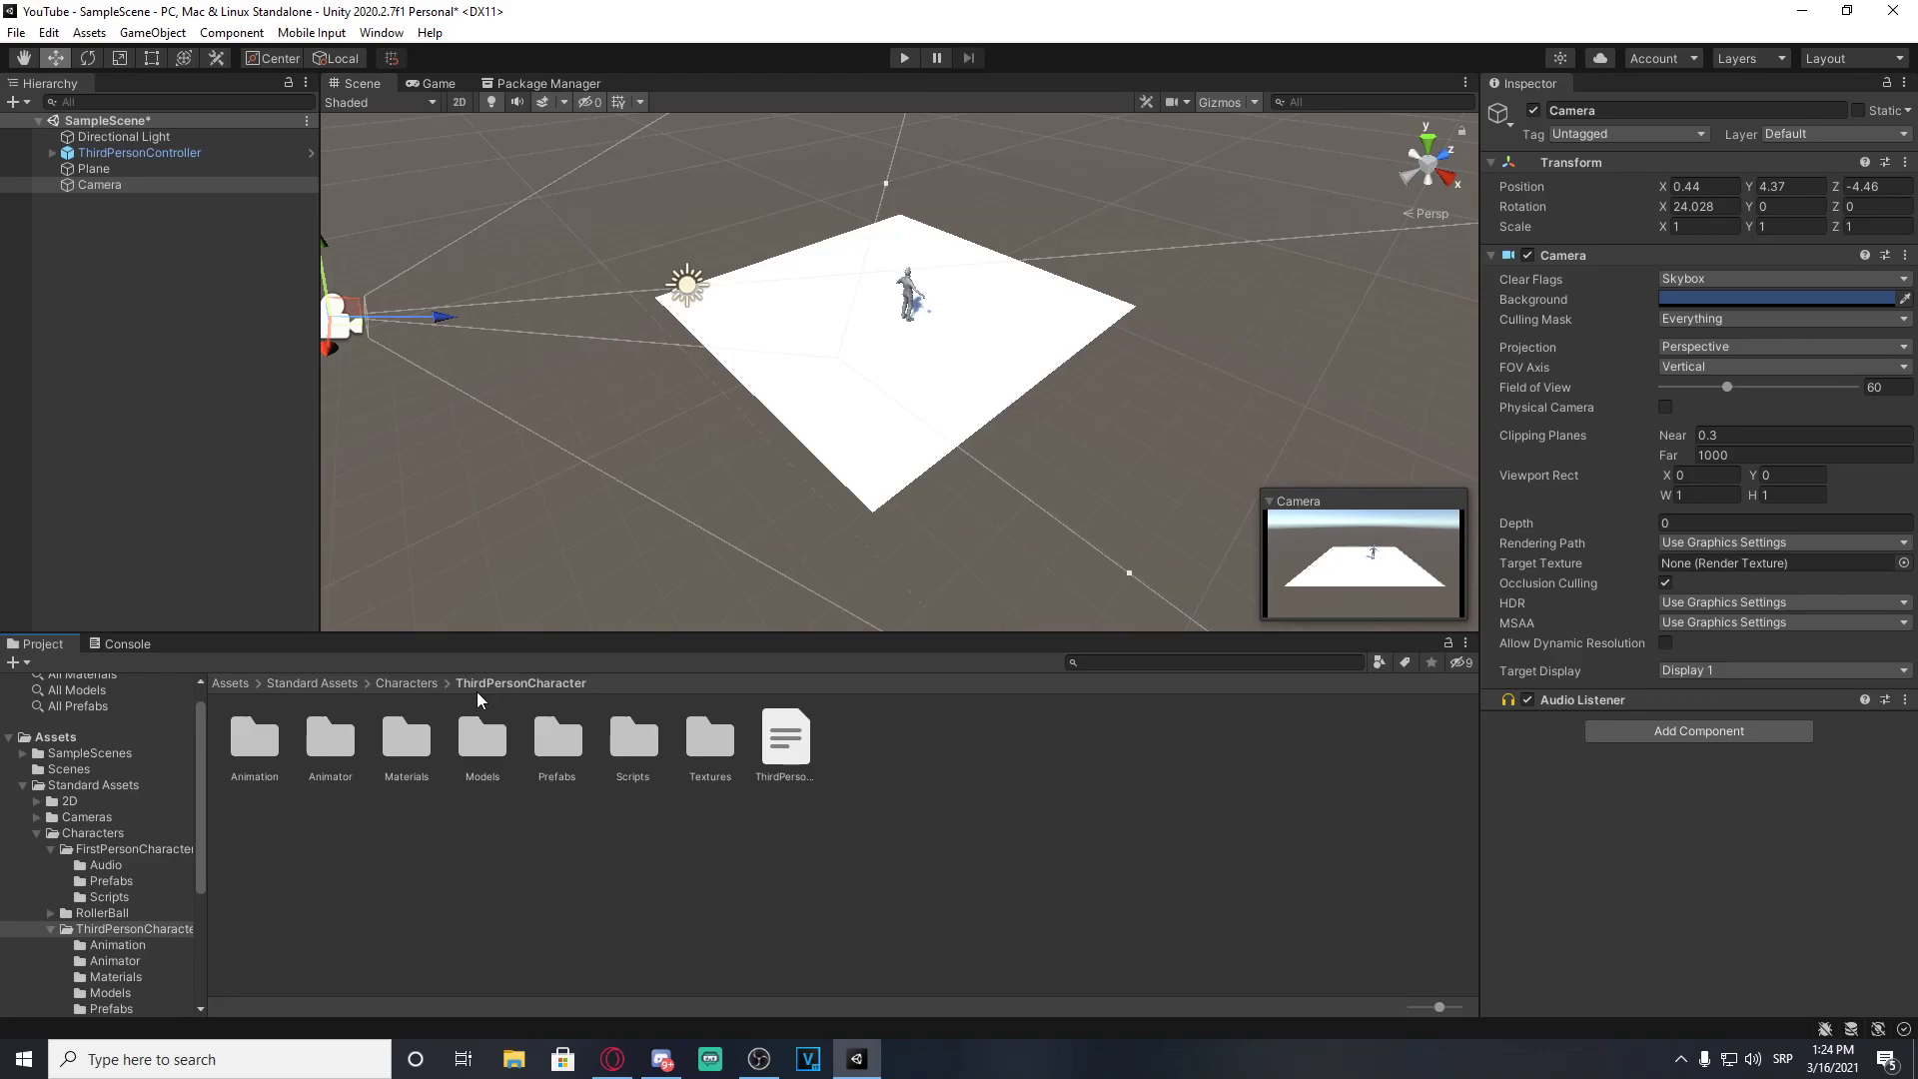
Step: Delete the ThirdPersonController from the scene
{"action": "left_click", "coordinate": [408, 683]}
{"action": "left_click", "coordinate": [316, 683]}
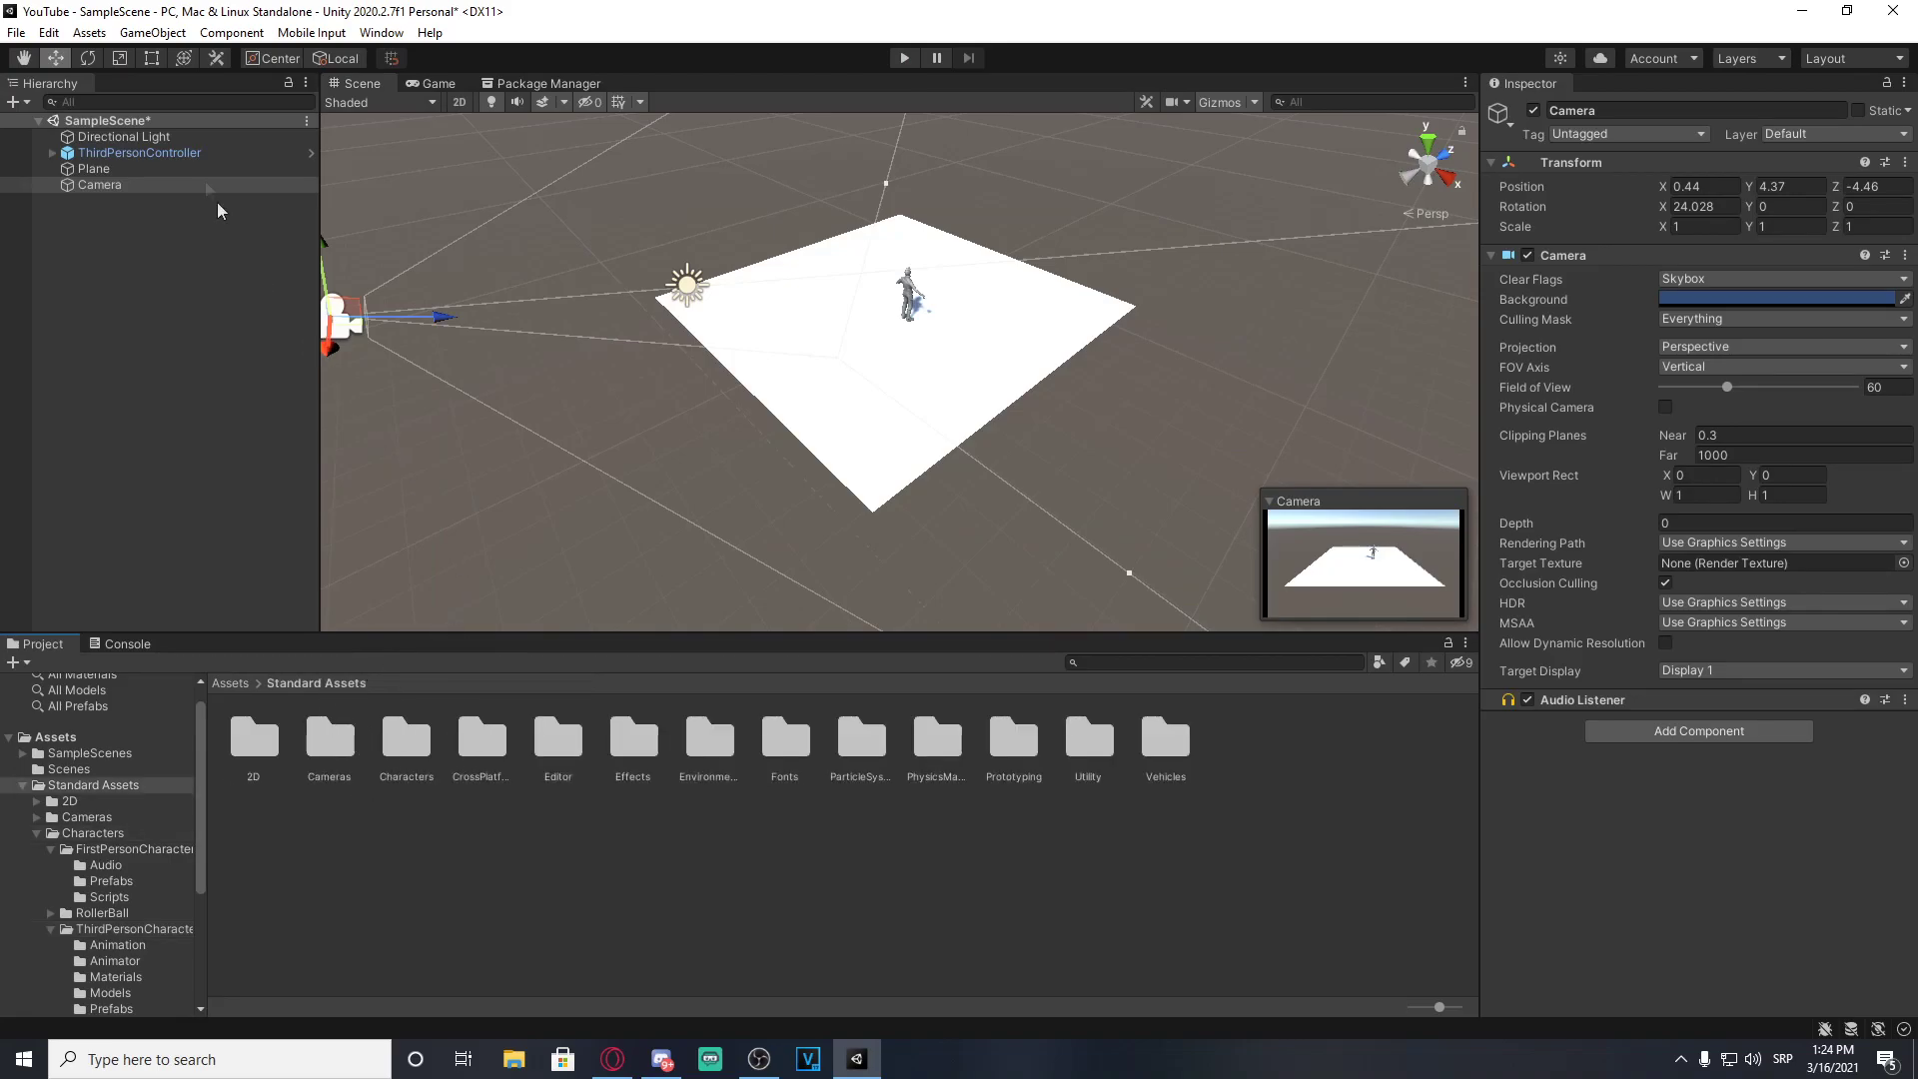
{"action": "left_click", "coordinate": [109, 155]}
{"action": "key", "text": "Delete"}
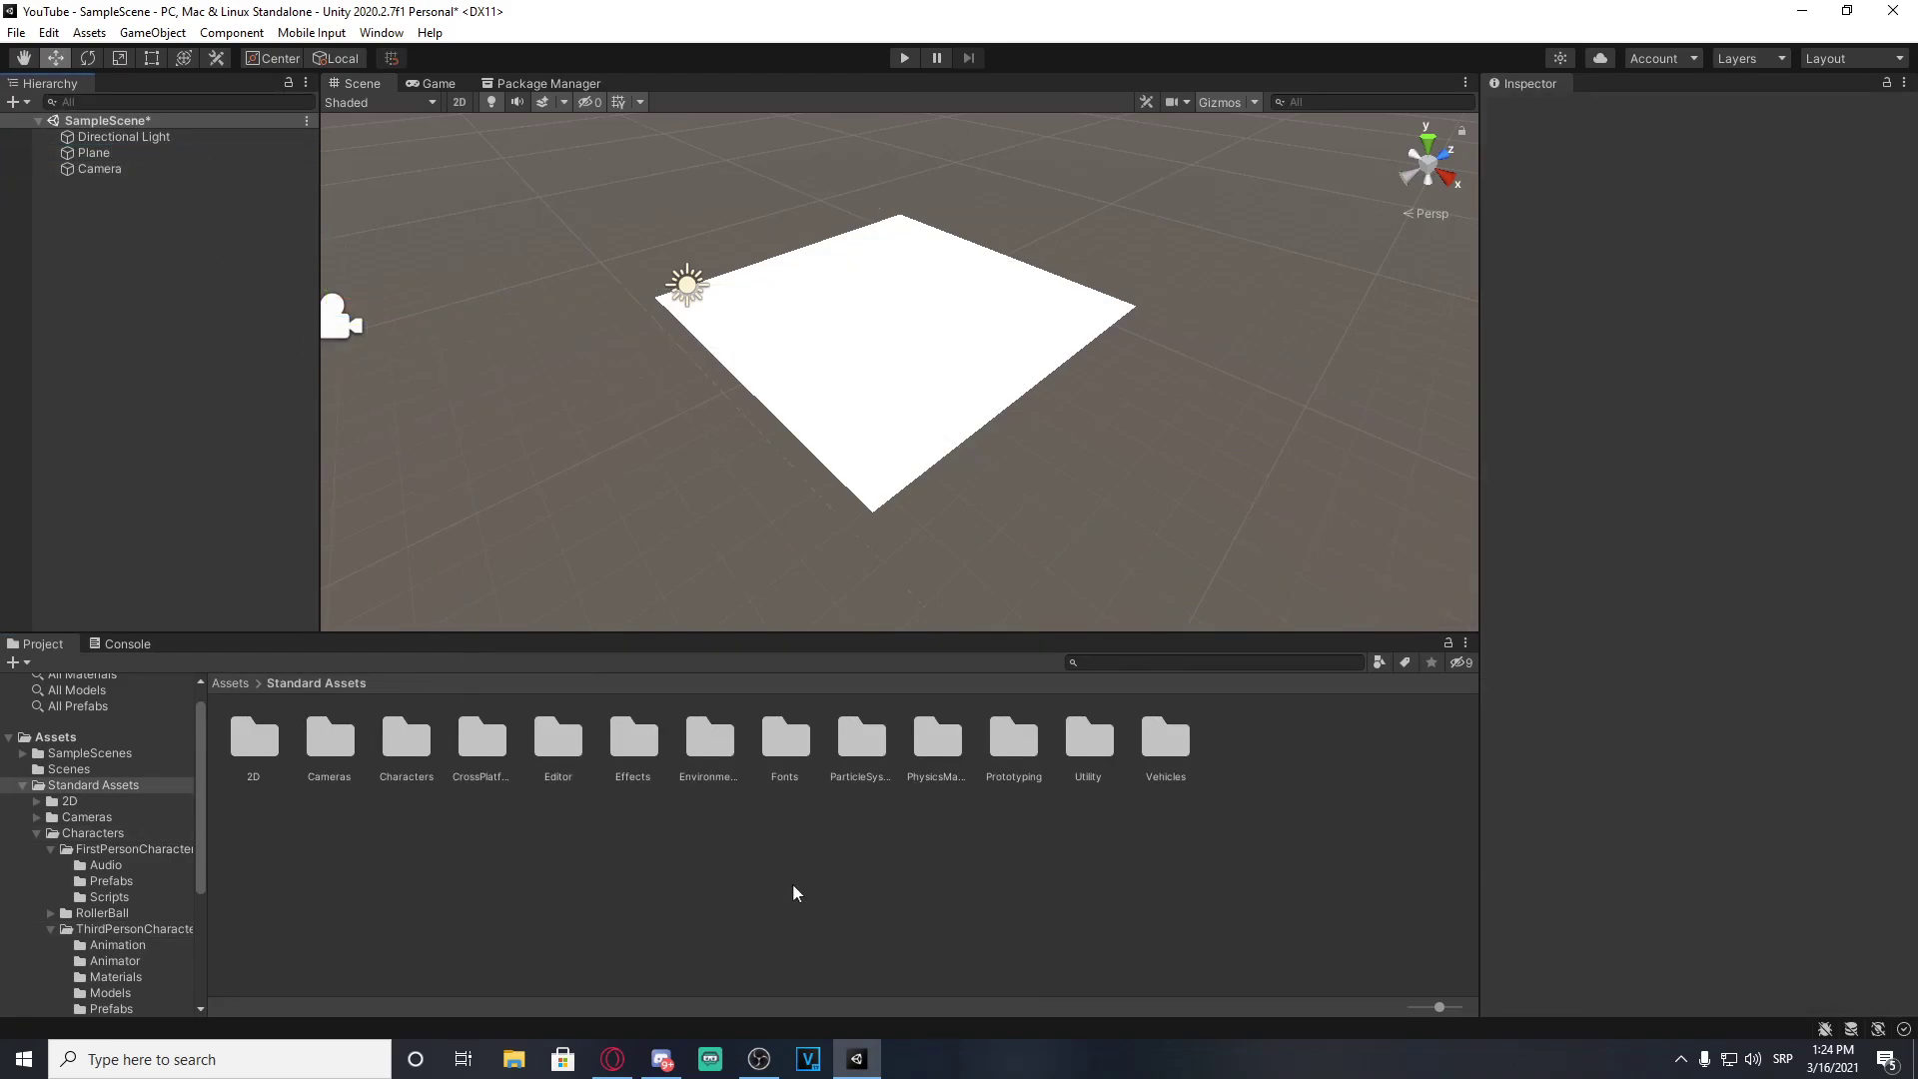
Step: Place the Car prefab from Standard Assets Vehicles/Car/Prefabs onto the plane
{"action": "double_click", "coordinate": [1165, 739]}
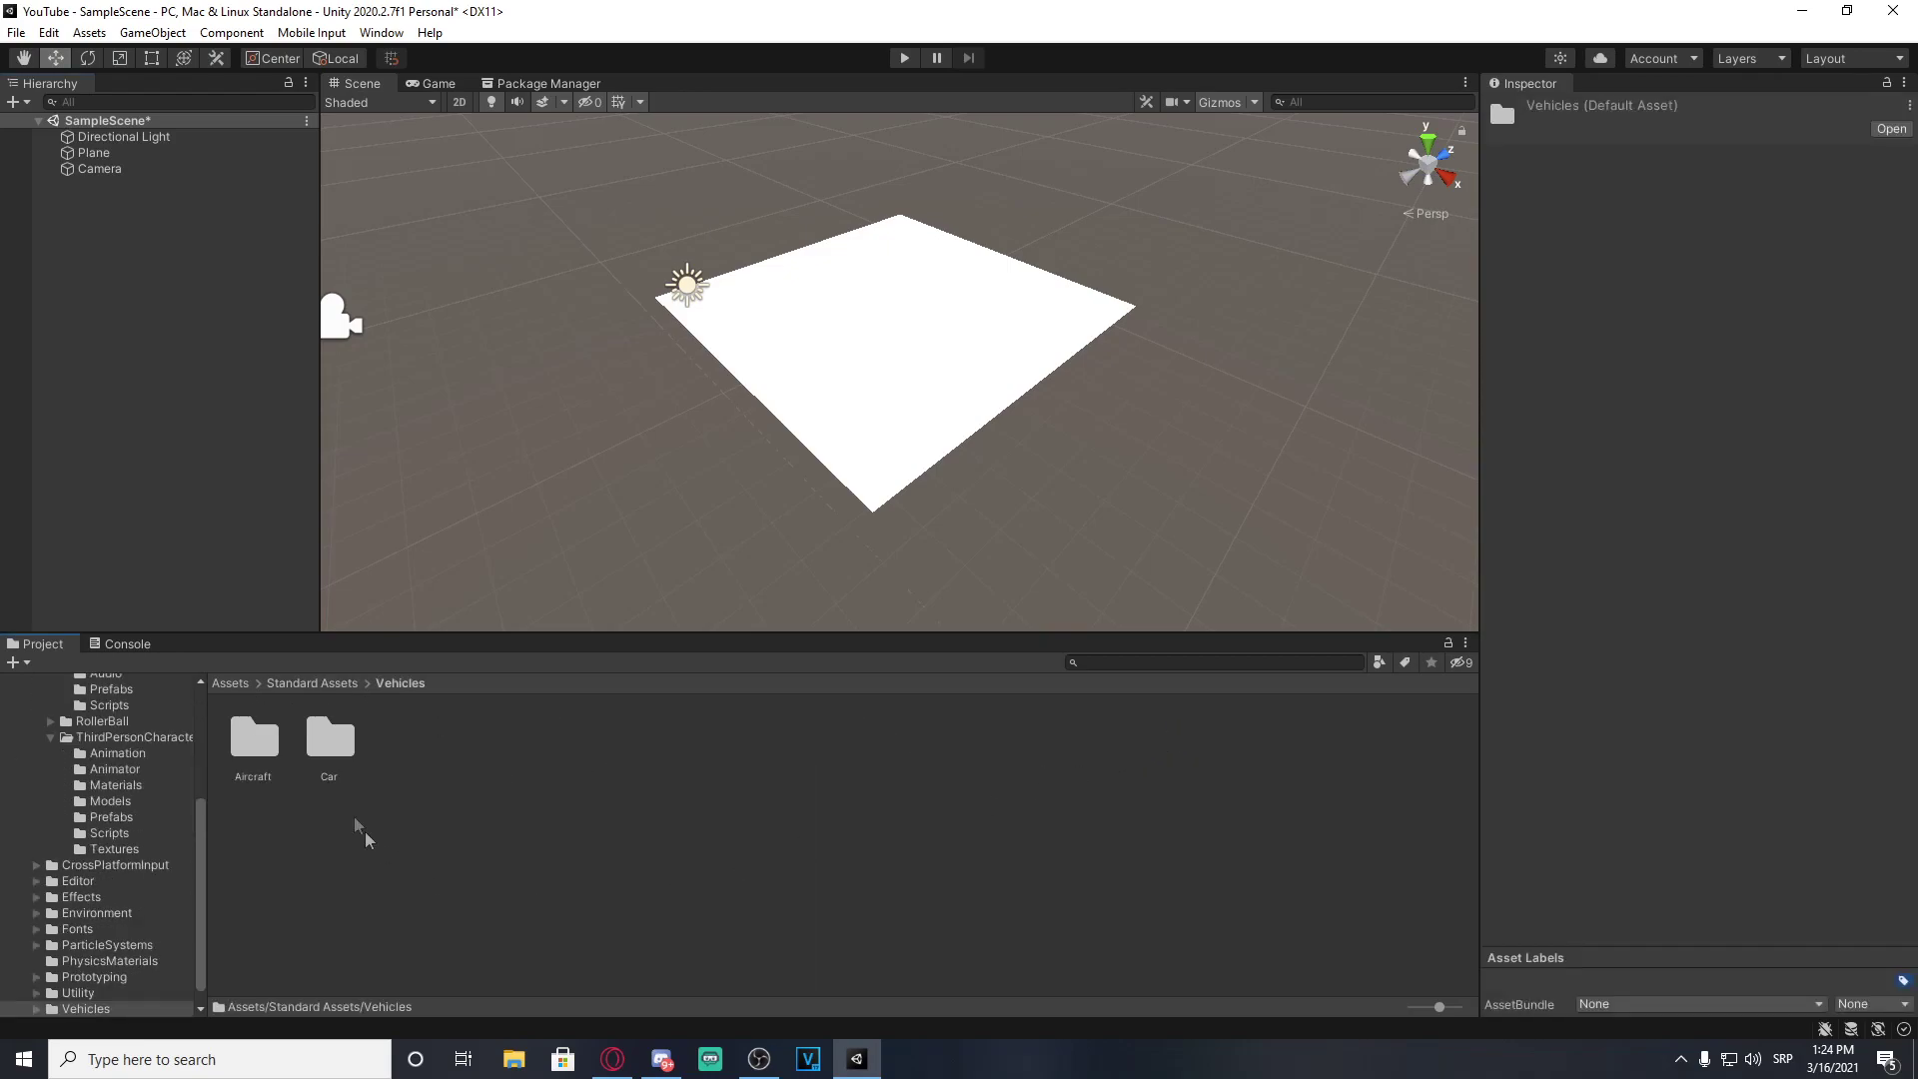
{"action": "double_click", "coordinate": [329, 739]}
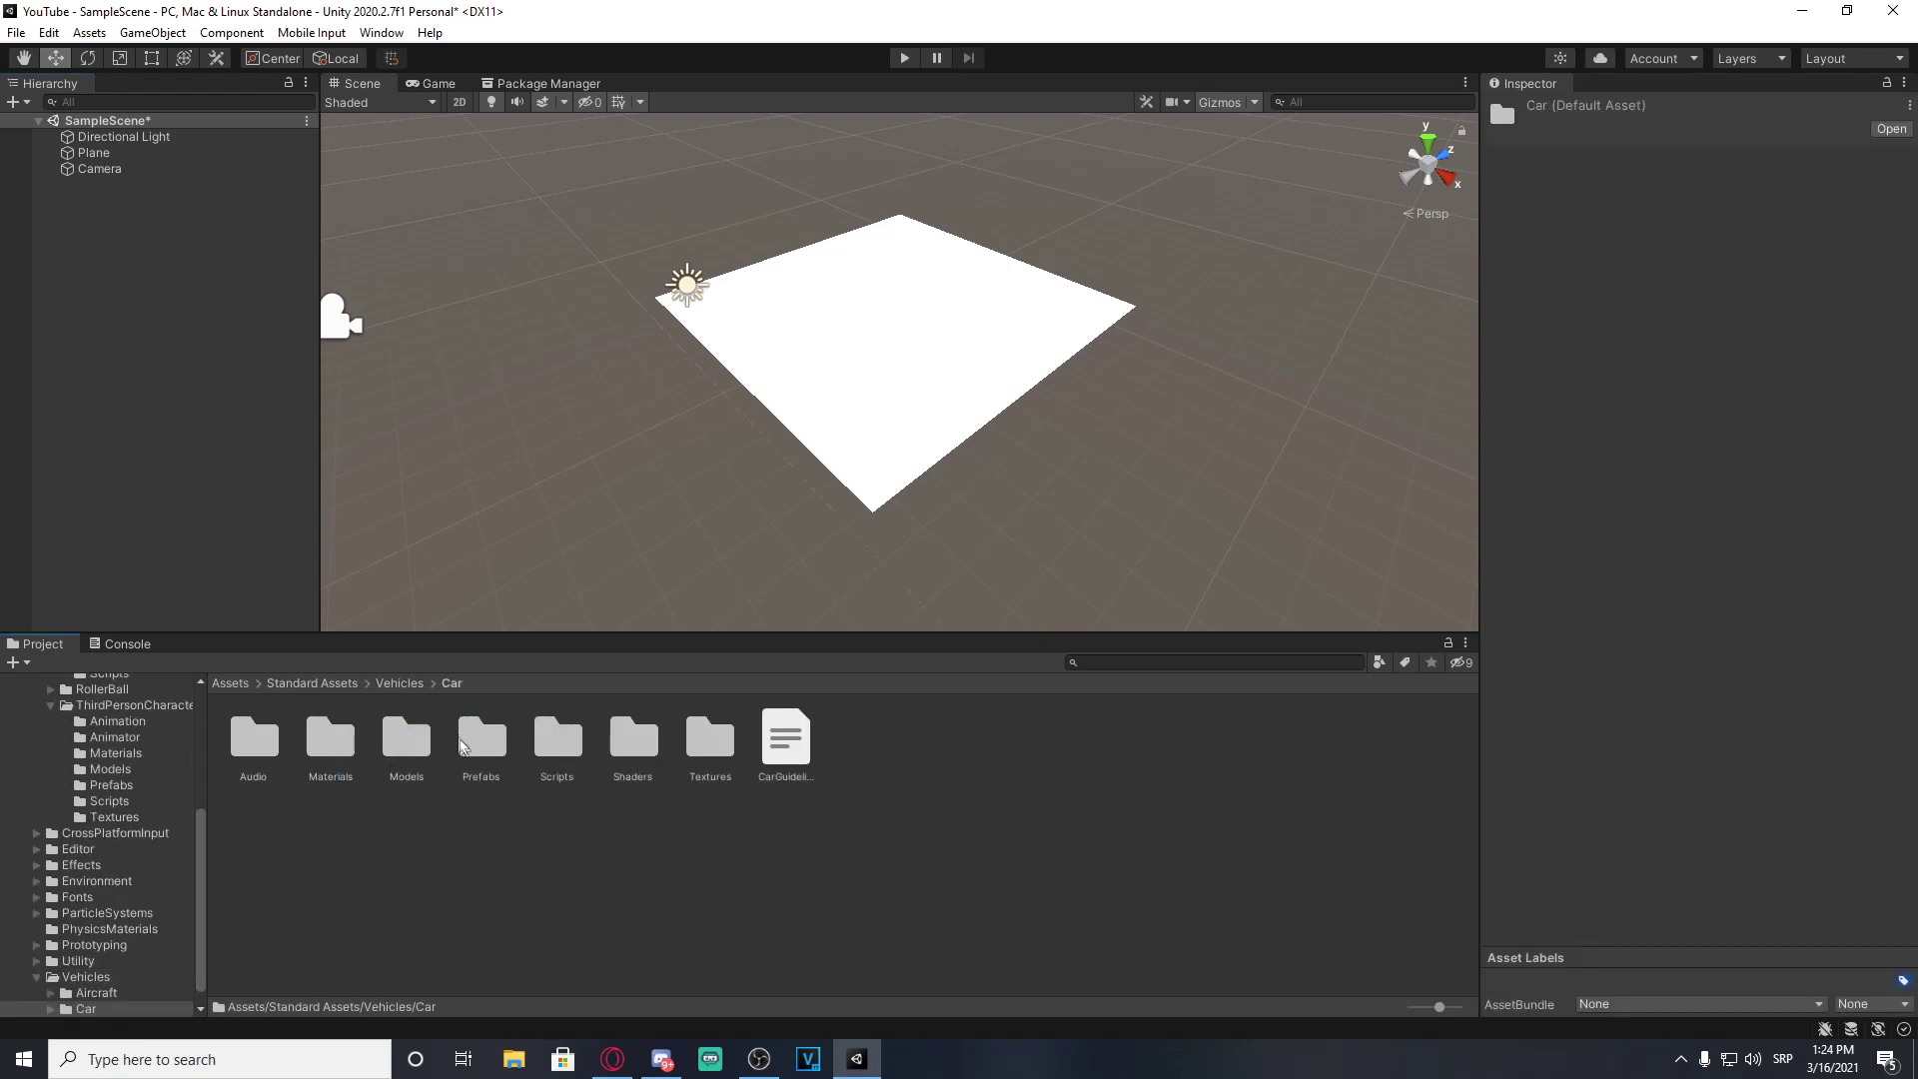
{"action": "double_click", "coordinate": [469, 739]}
{"action": "left_click_drag", "start_coordinate": [254, 747], "coordinate": [892, 318]}
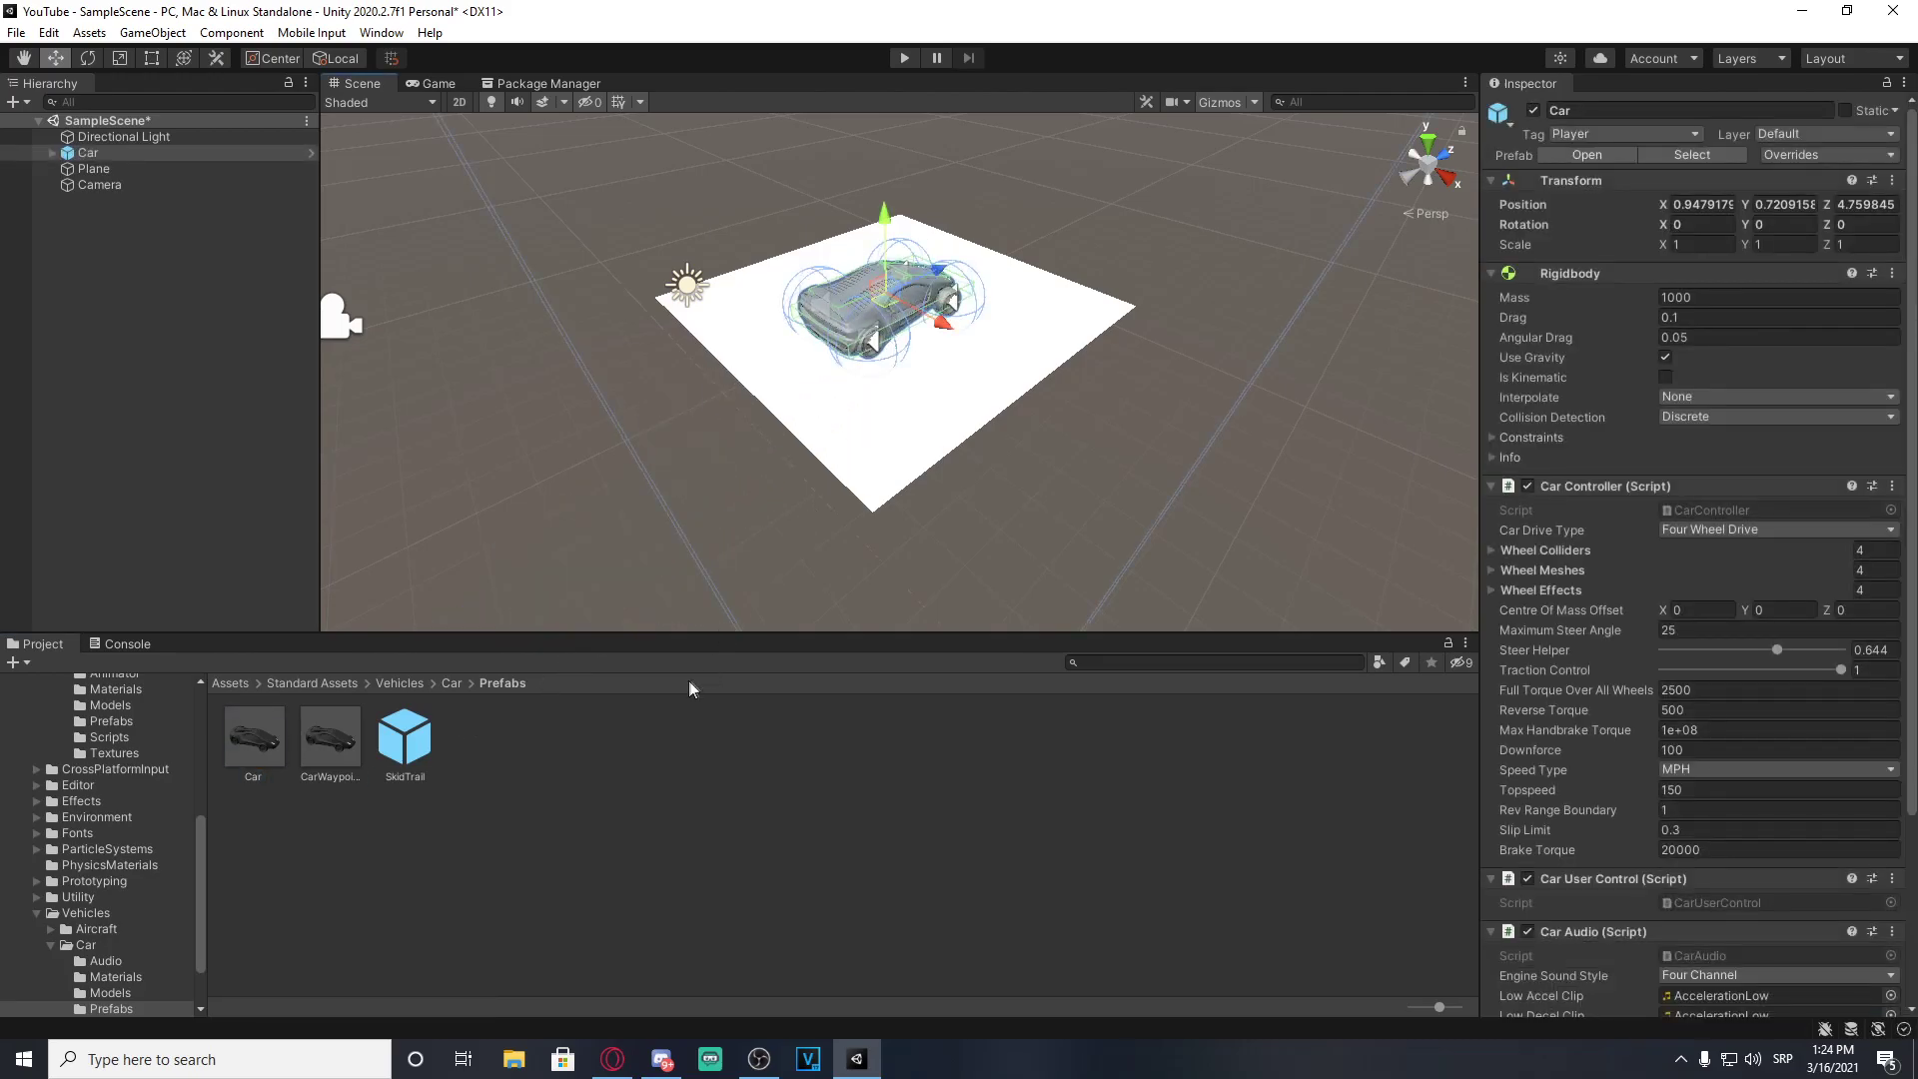
{"action": "left_click", "coordinate": [451, 684]}
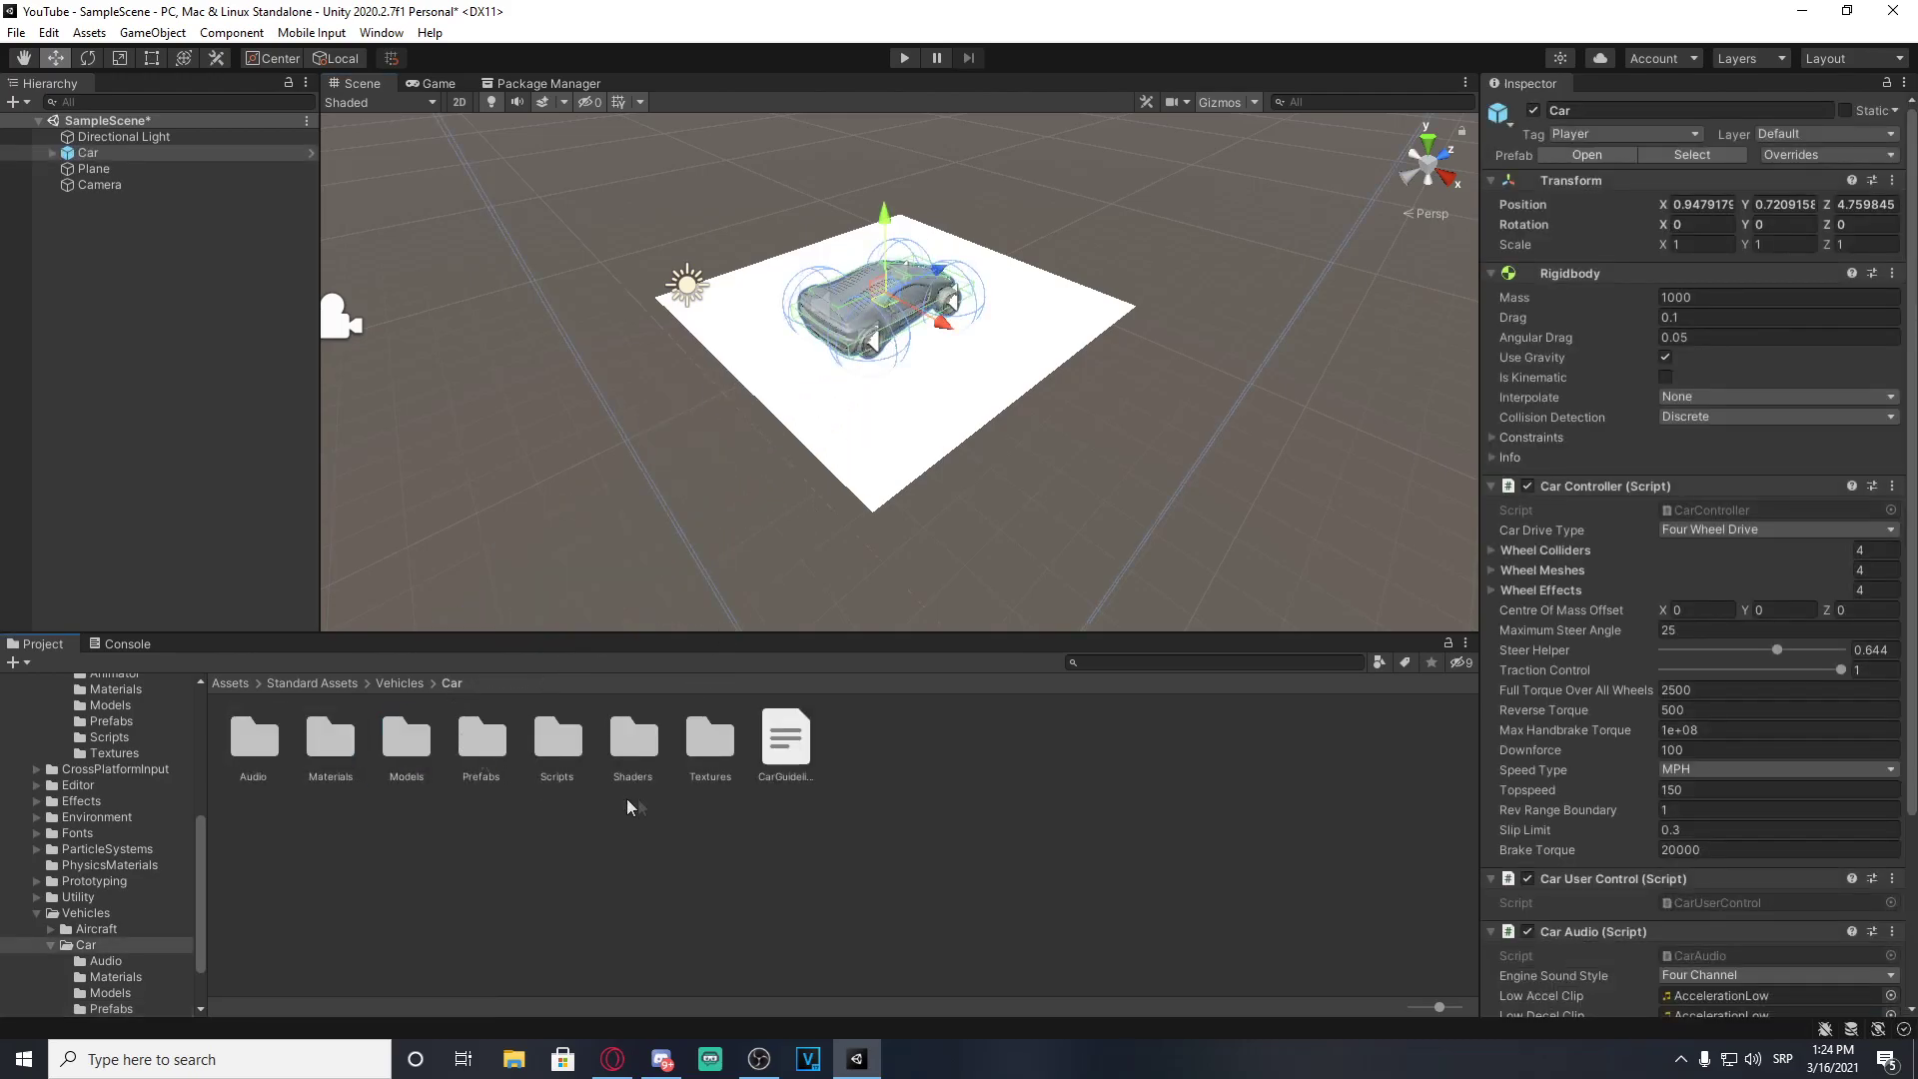
Step: Drag the AircraftJet prefab from Vehicles/Aircraft/Prefabs into the scene
{"action": "double_click", "coordinate": [479, 747]}
{"action": "left_click", "coordinate": [336, 780]}
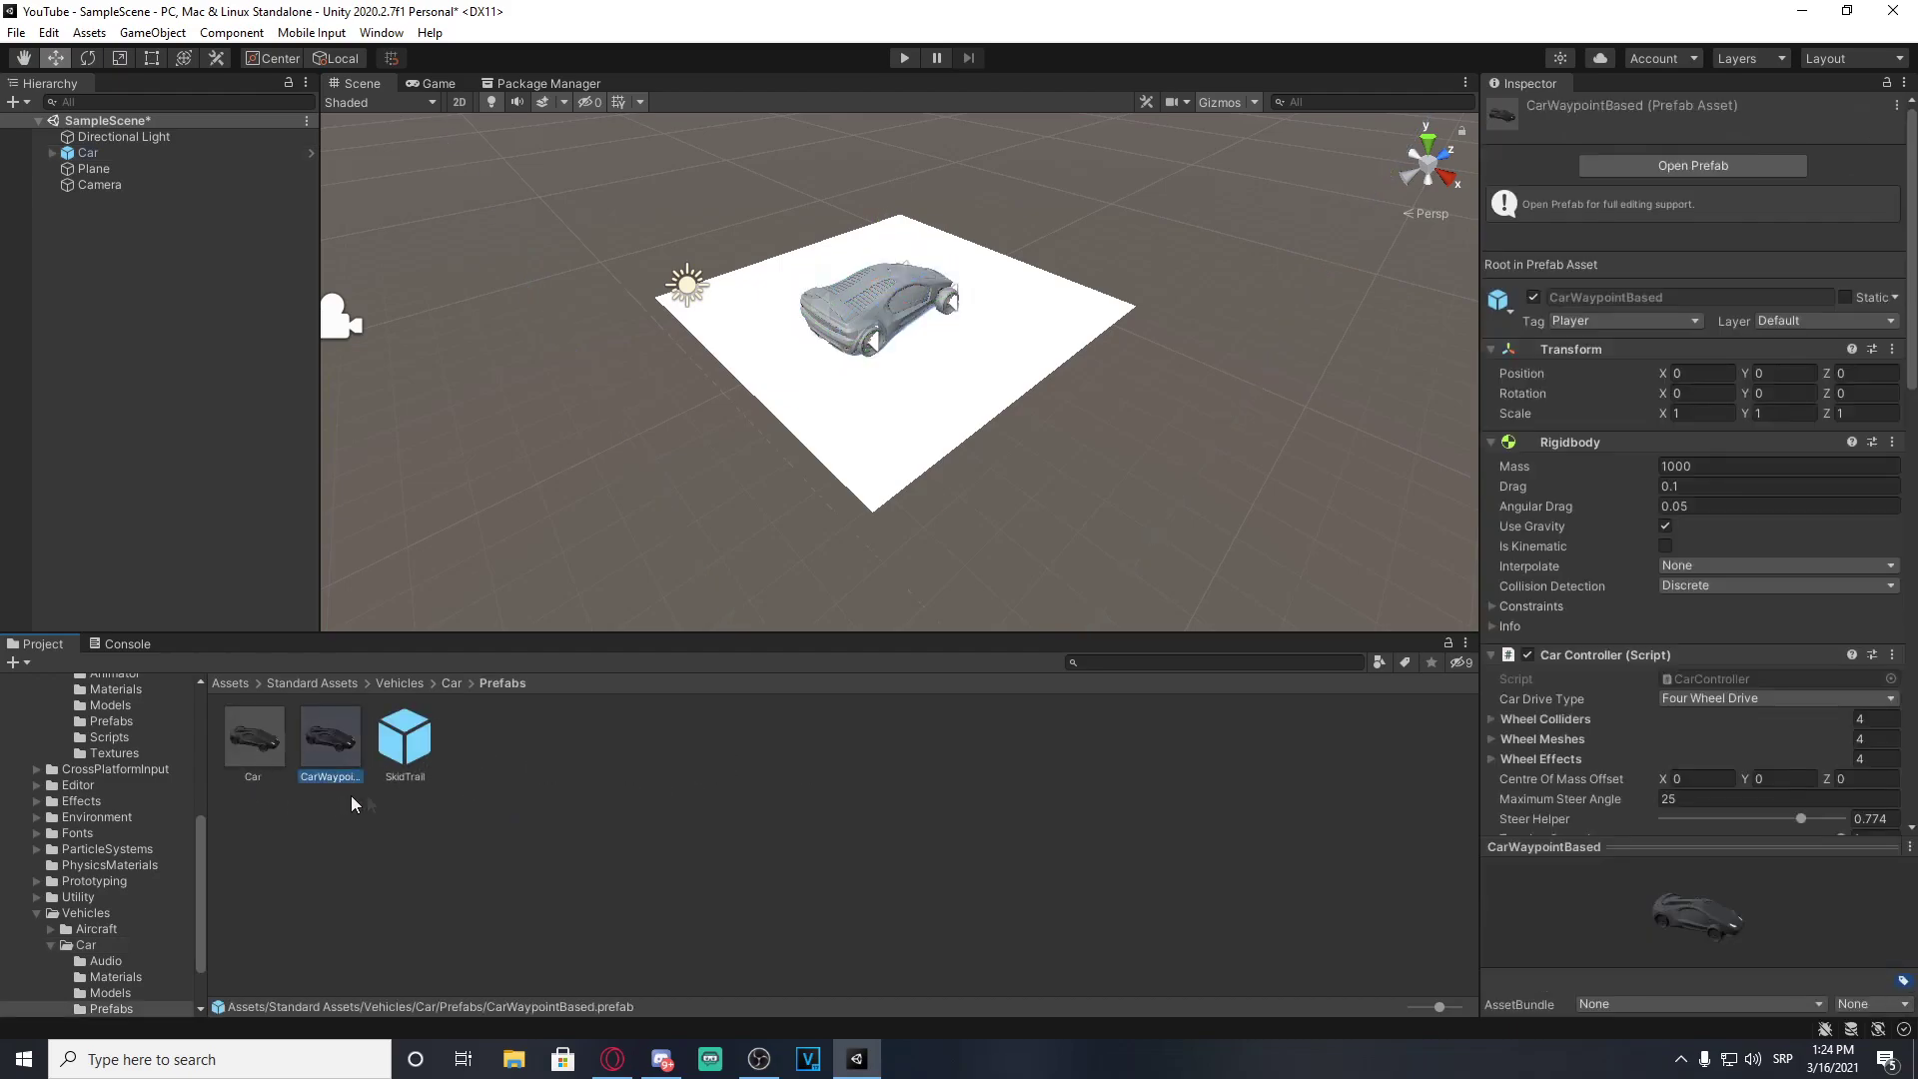
{"action": "left_click", "coordinate": [438, 741]}
{"action": "left_click", "coordinate": [447, 684]}
{"action": "left_click", "coordinate": [403, 681]}
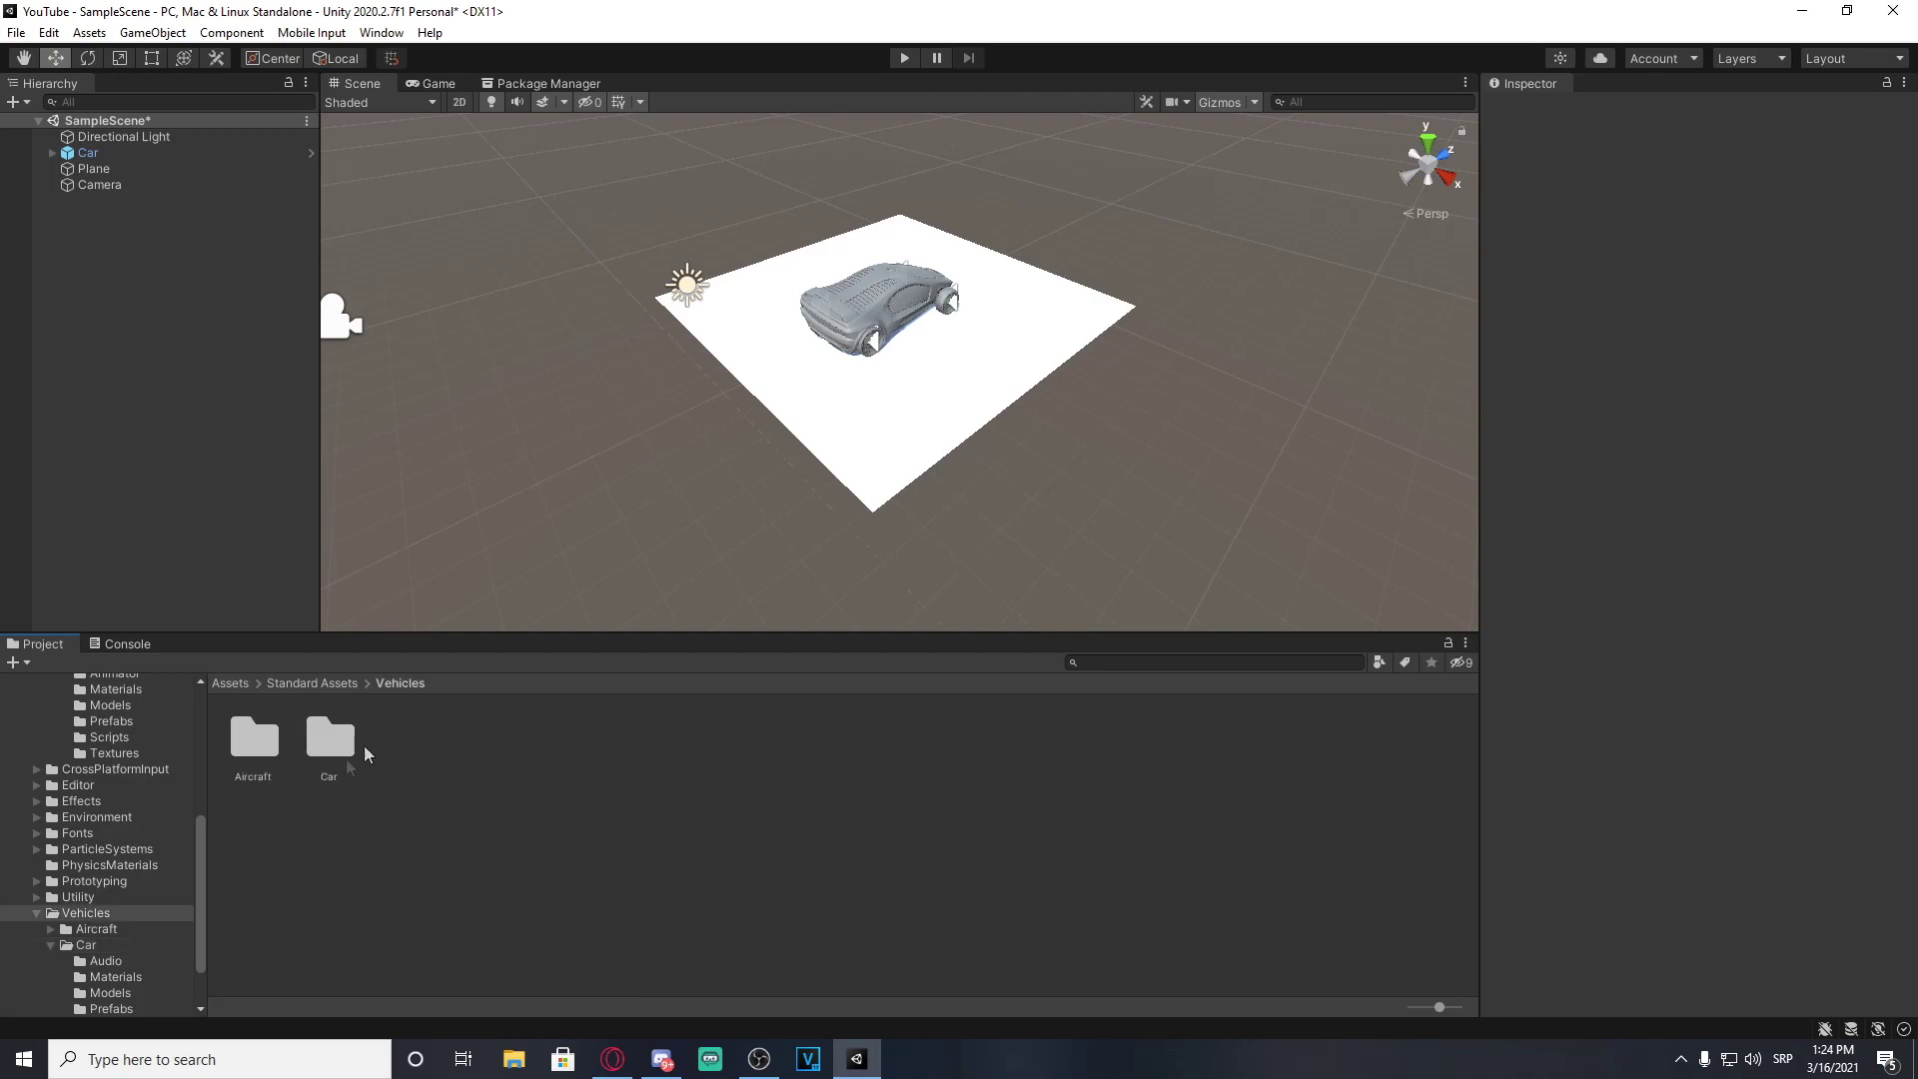
{"action": "double_click", "coordinate": [264, 740]}
{"action": "double_click", "coordinate": [555, 740]}
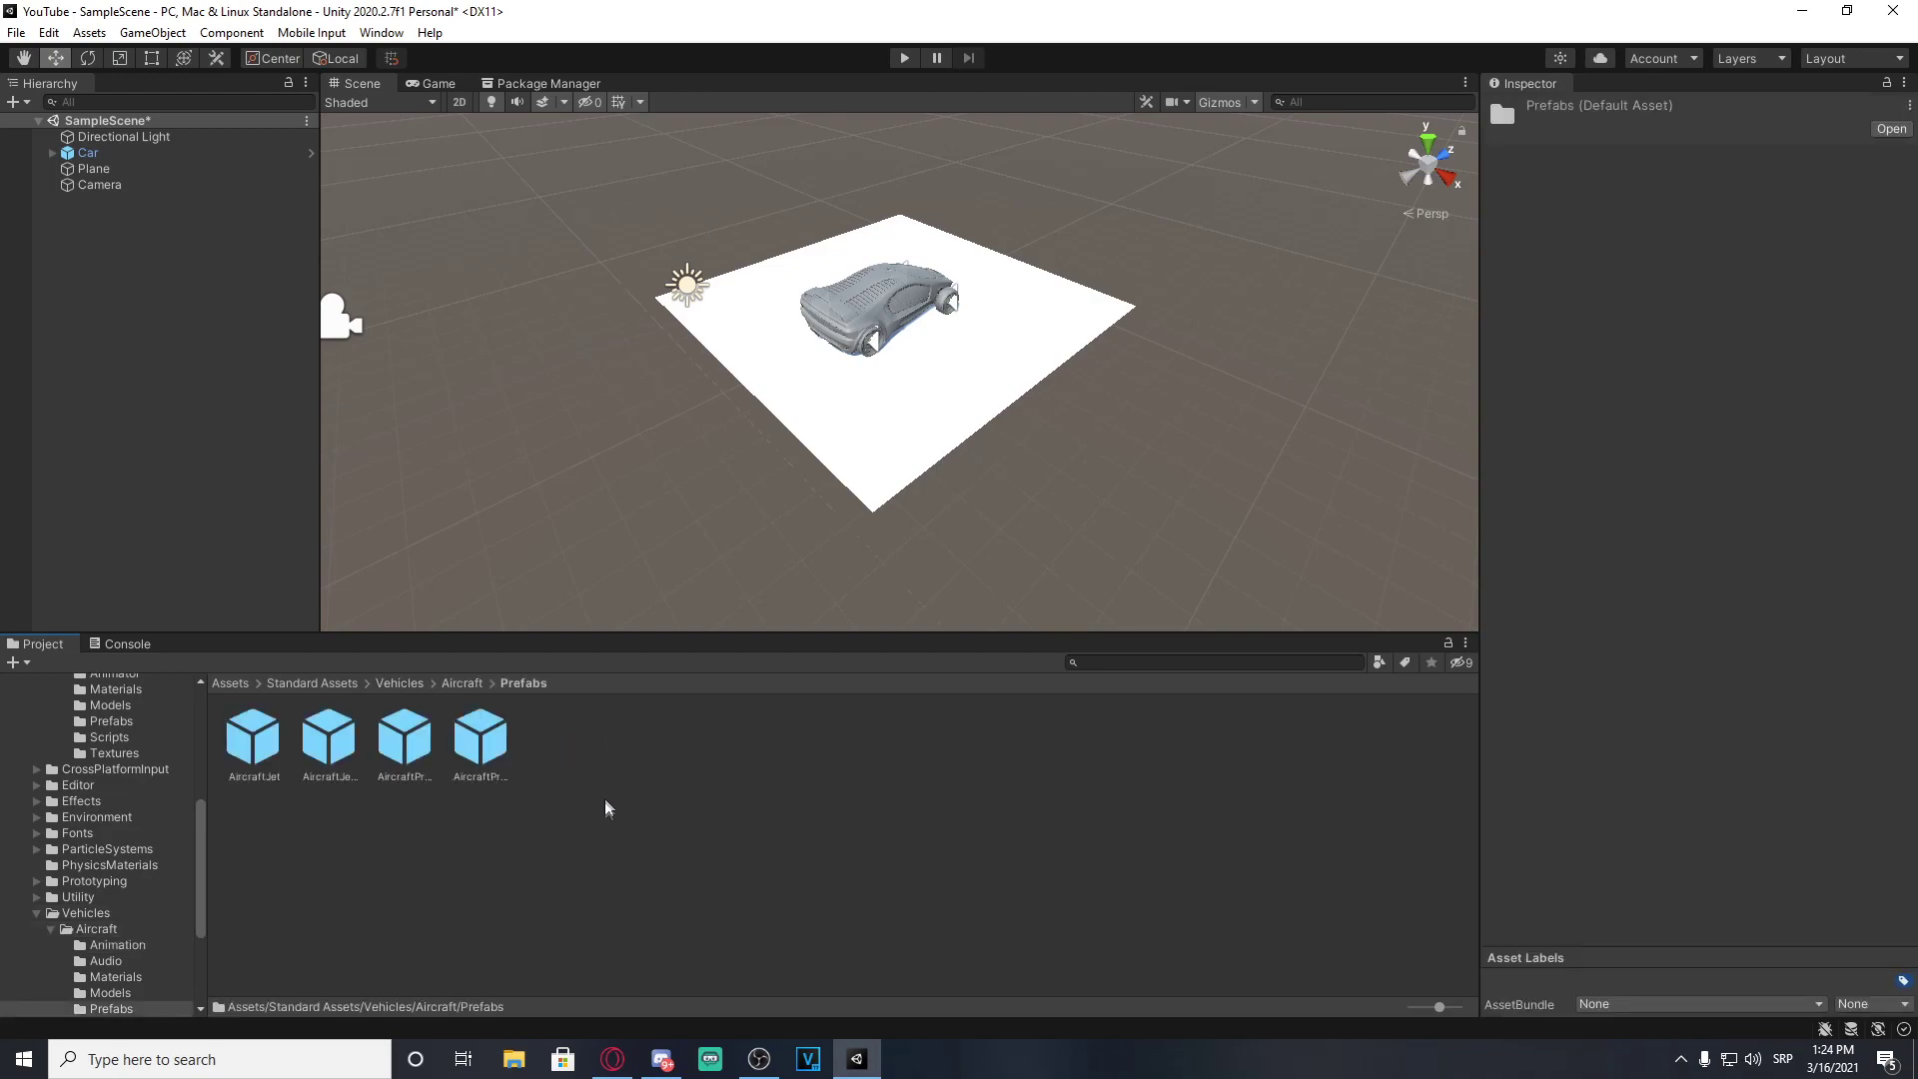
{"action": "scroll", "coordinate": [657, 469], "scroll_direction": "down", "scroll_amount": 3}
{"action": "scroll", "coordinate": [657, 470], "scroll_direction": "down", "scroll_amount": 2}
{"action": "left_click", "coordinate": [330, 739]}
{"action": "left_click_drag", "start_coordinate": [468, 672], "coordinate": [897, 352]}
Step: Move the jet to Y 0.5 and X 1.29 above the plane
{"action": "left_click", "coordinate": [436, 86]}
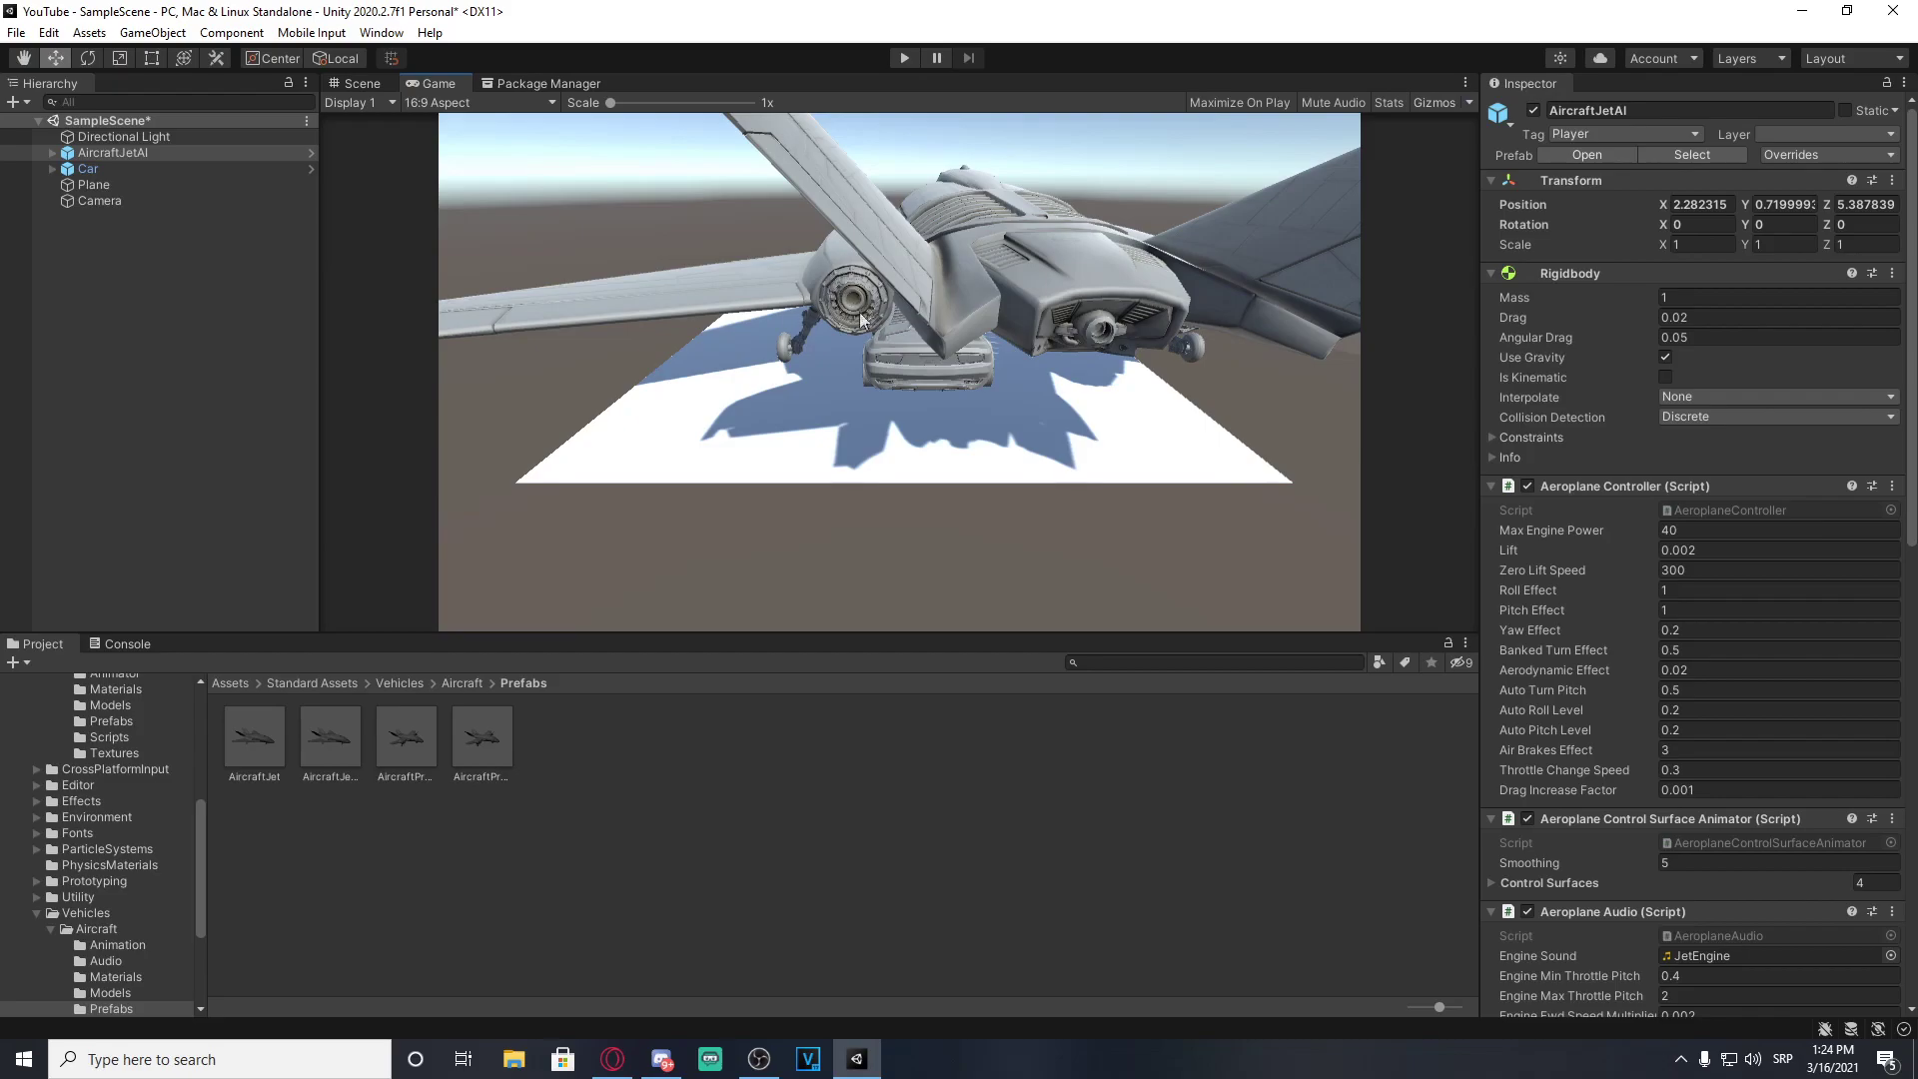
{"action": "left_click", "coordinate": [356, 84]}
{"action": "left_click_drag", "start_coordinate": [933, 249], "coordinate": [933, 275]}
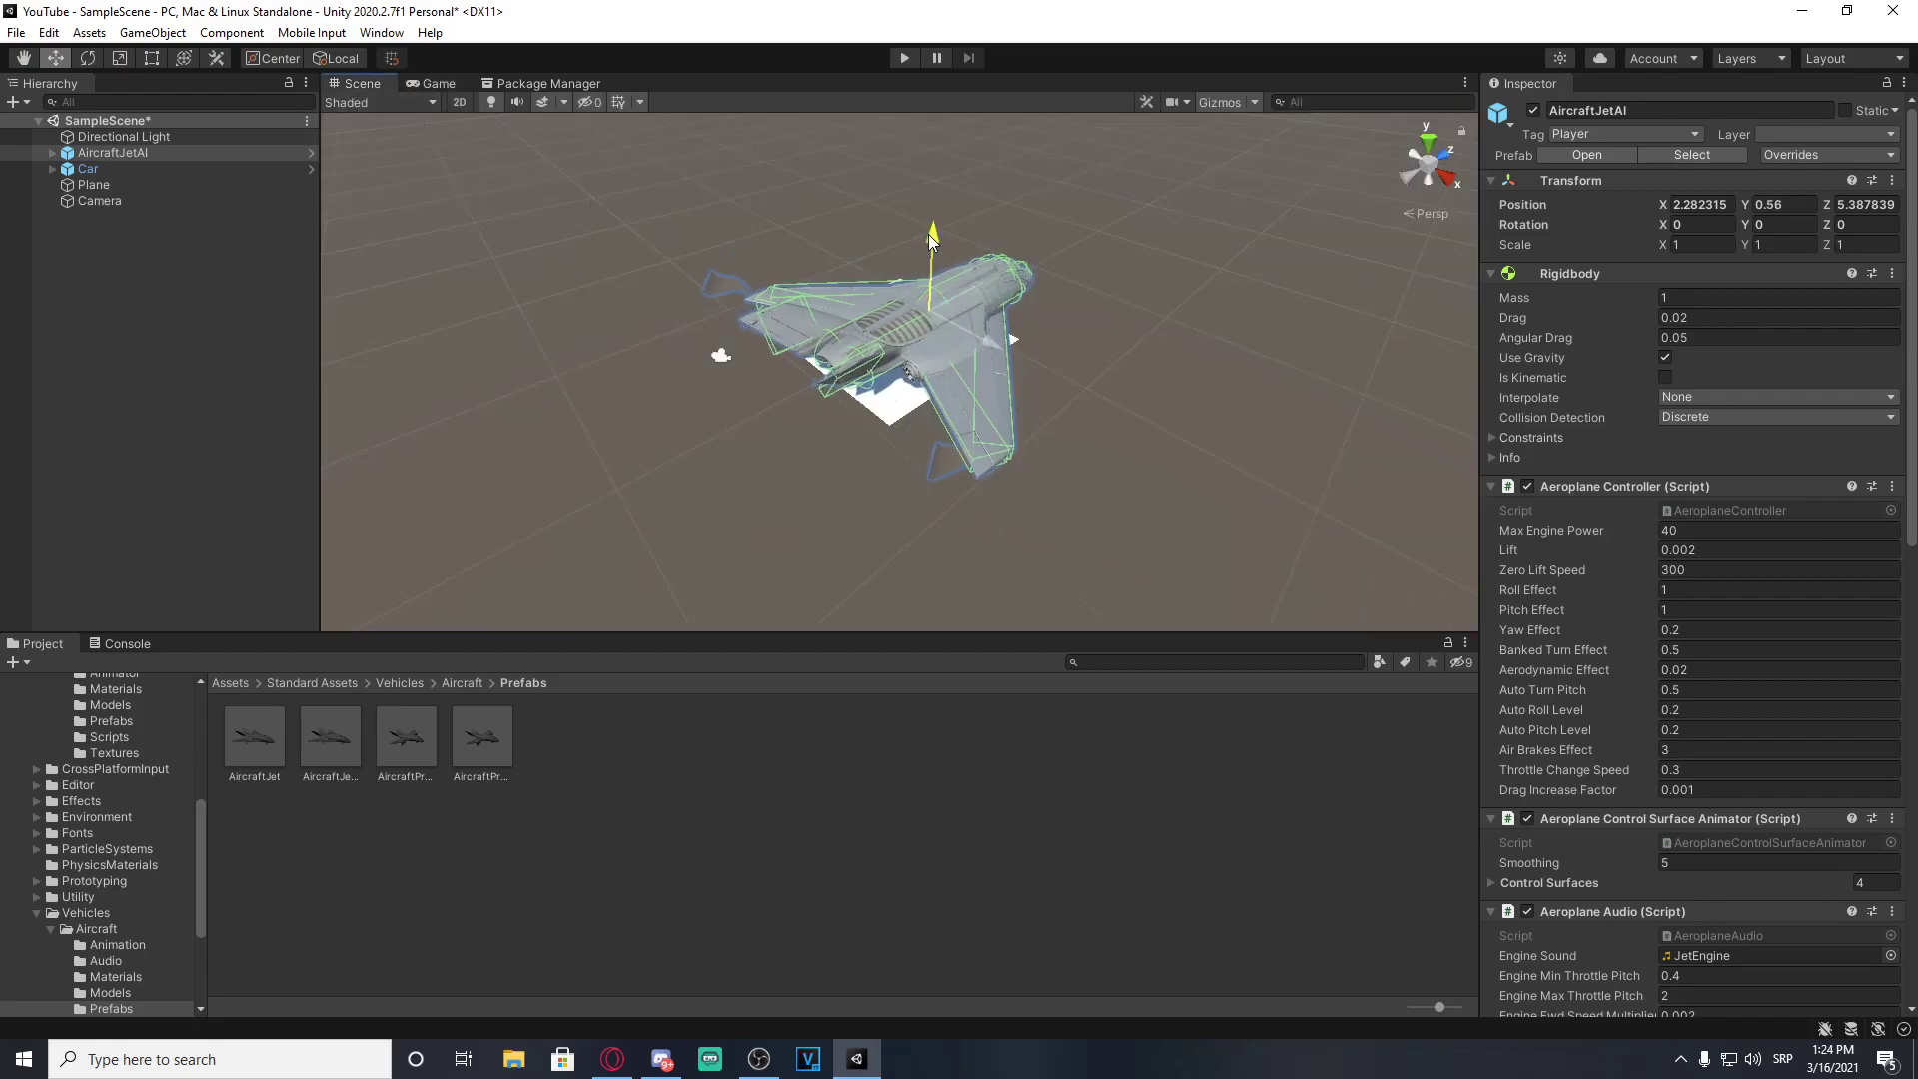
{"action": "left_click_drag", "start_coordinate": [995, 354], "coordinate": [978, 338]}
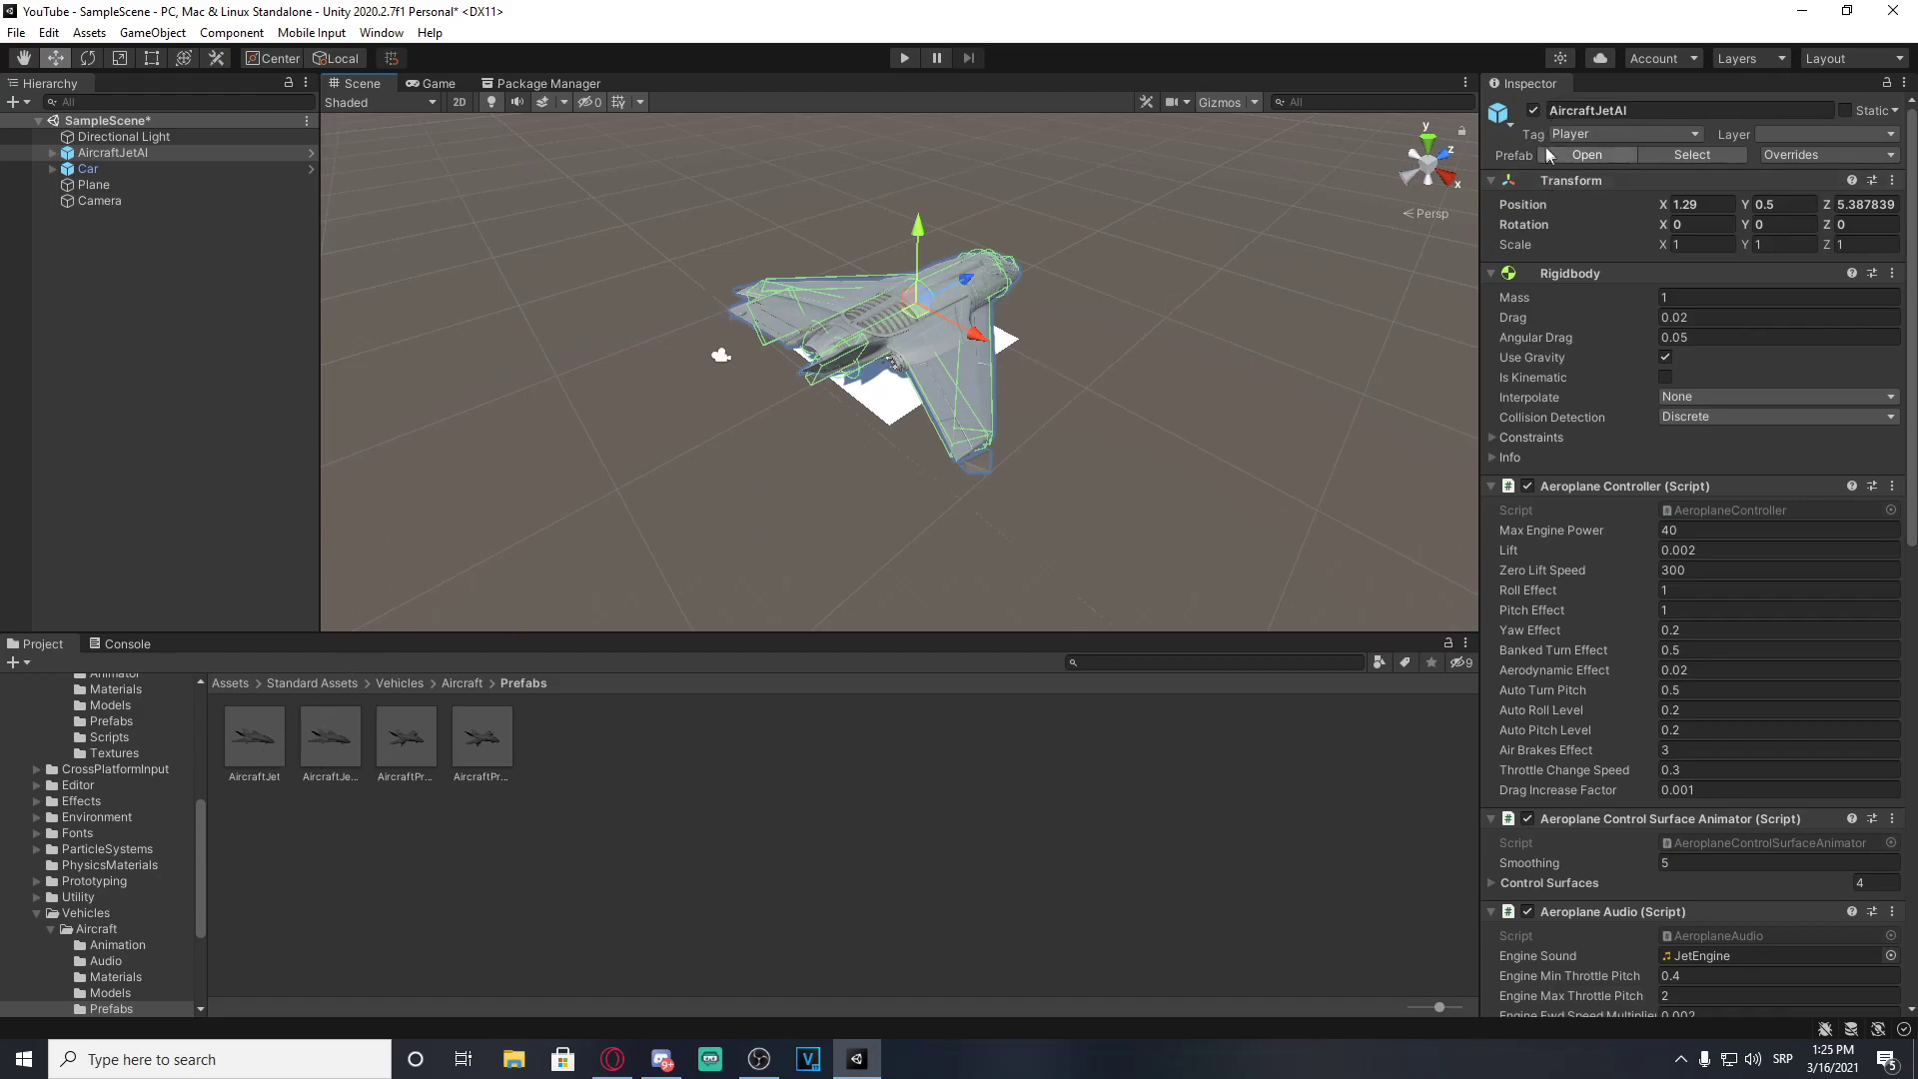
{"action": "left_click", "coordinate": [138, 152]}
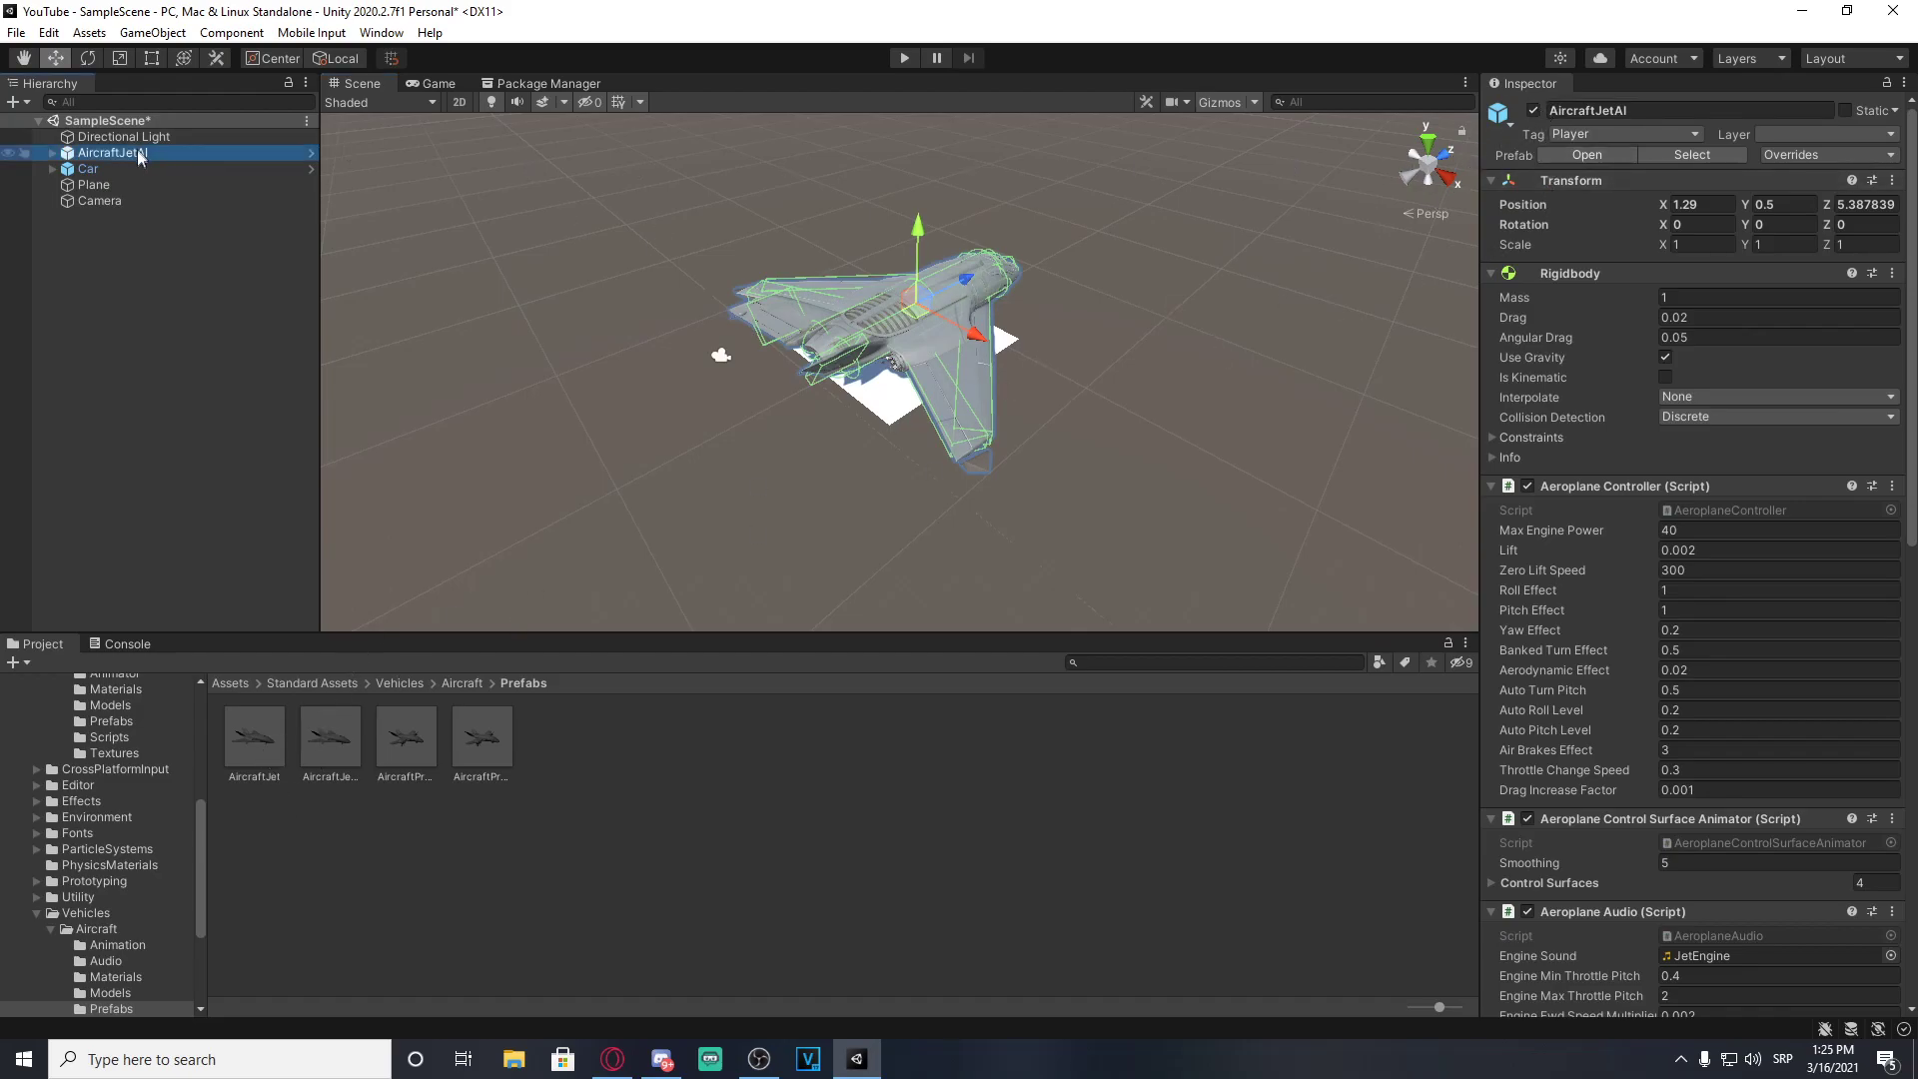
Step: Replace the AircraftJetAI with a fresh AircraftJet and set it inactive
{"action": "key", "text": "Delete"}
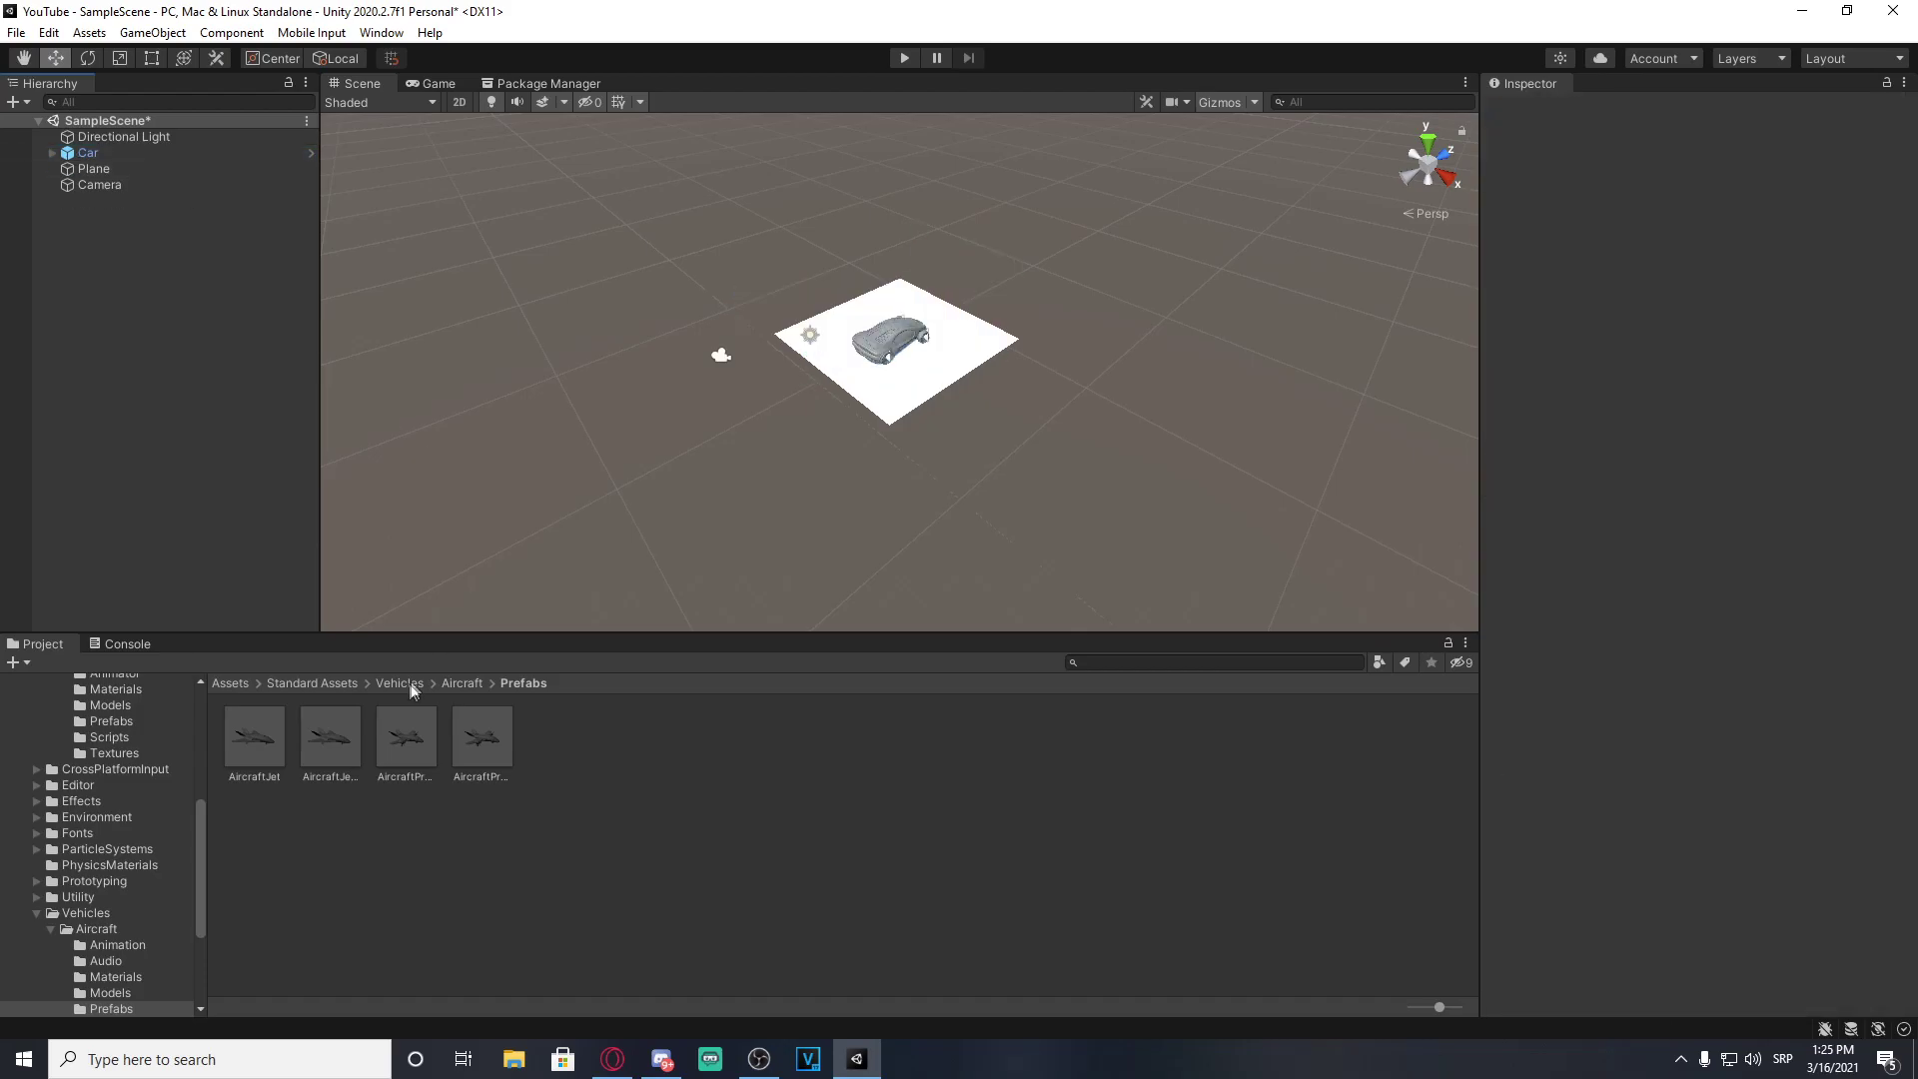
{"action": "left_click_drag", "start_coordinate": [252, 747], "coordinate": [927, 304]}
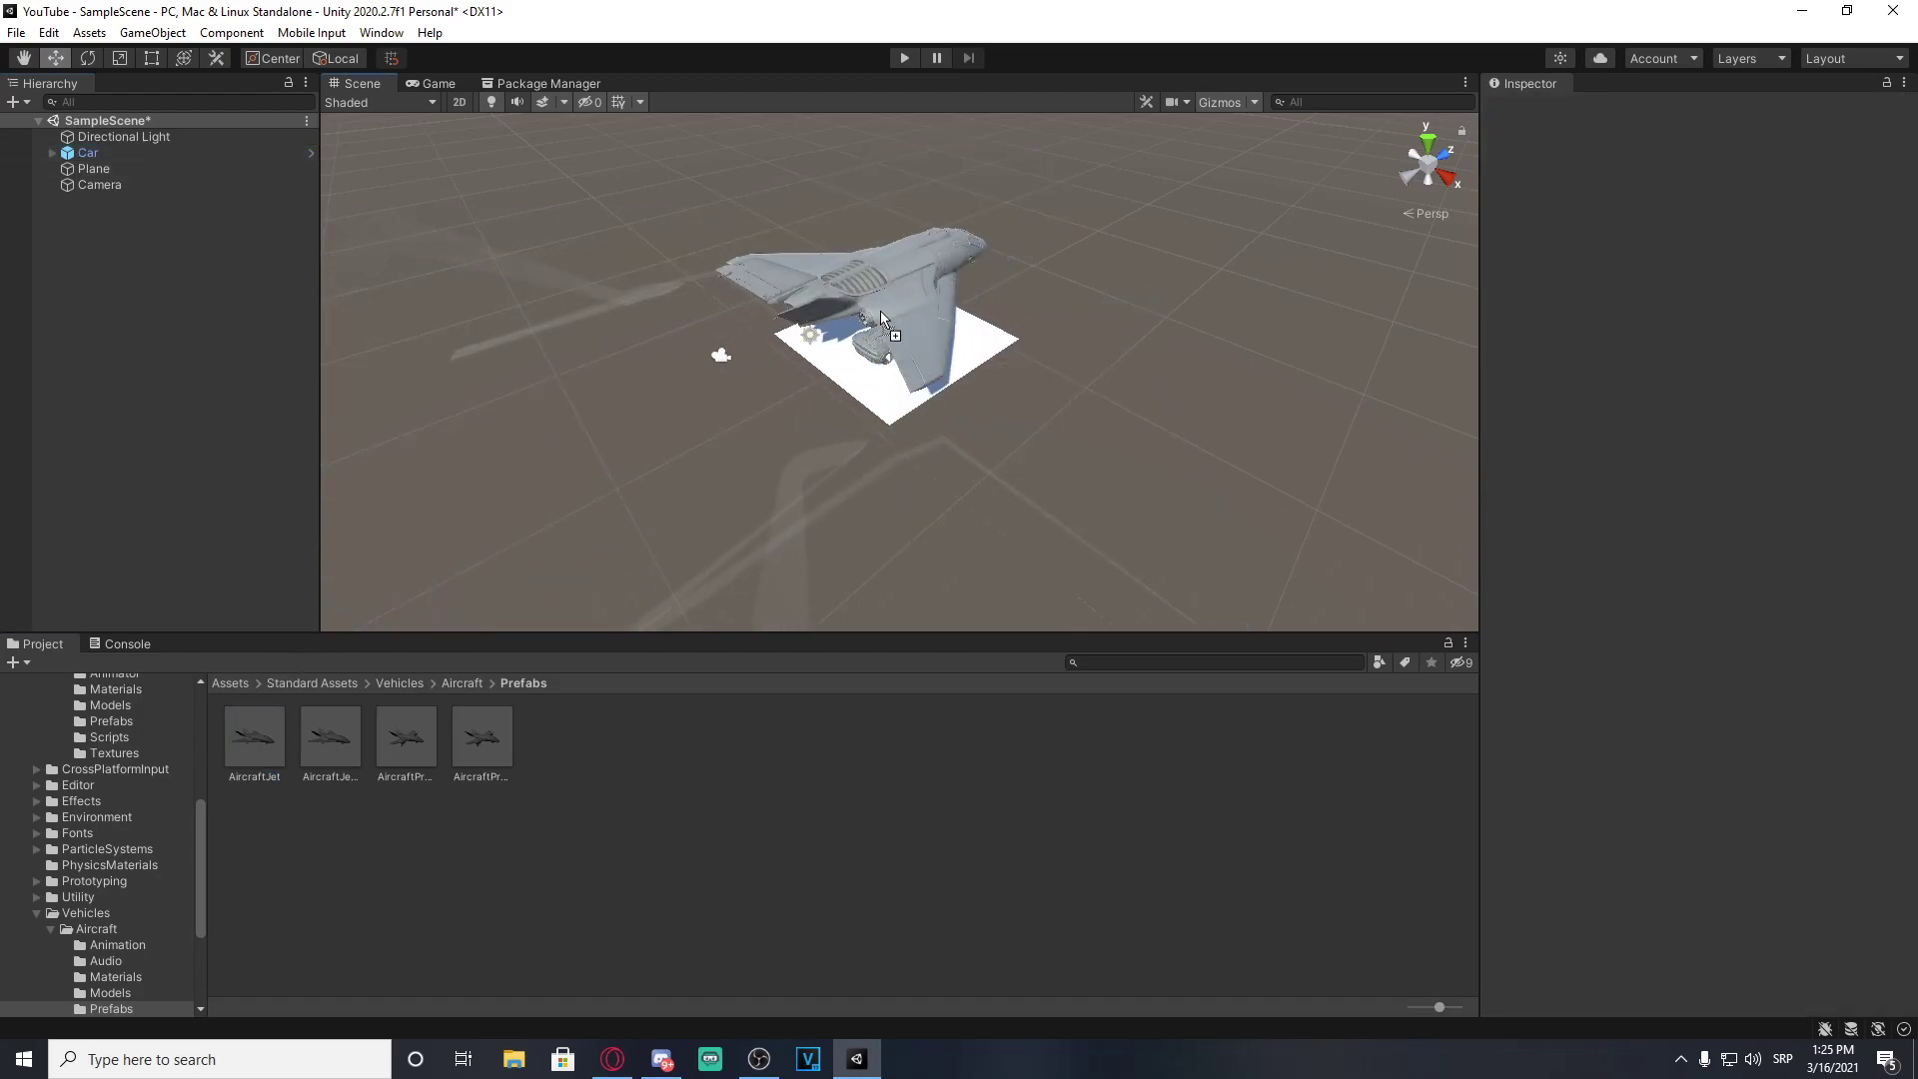
{"action": "left_click_drag", "start_coordinate": [927, 305], "coordinate": [935, 330]}
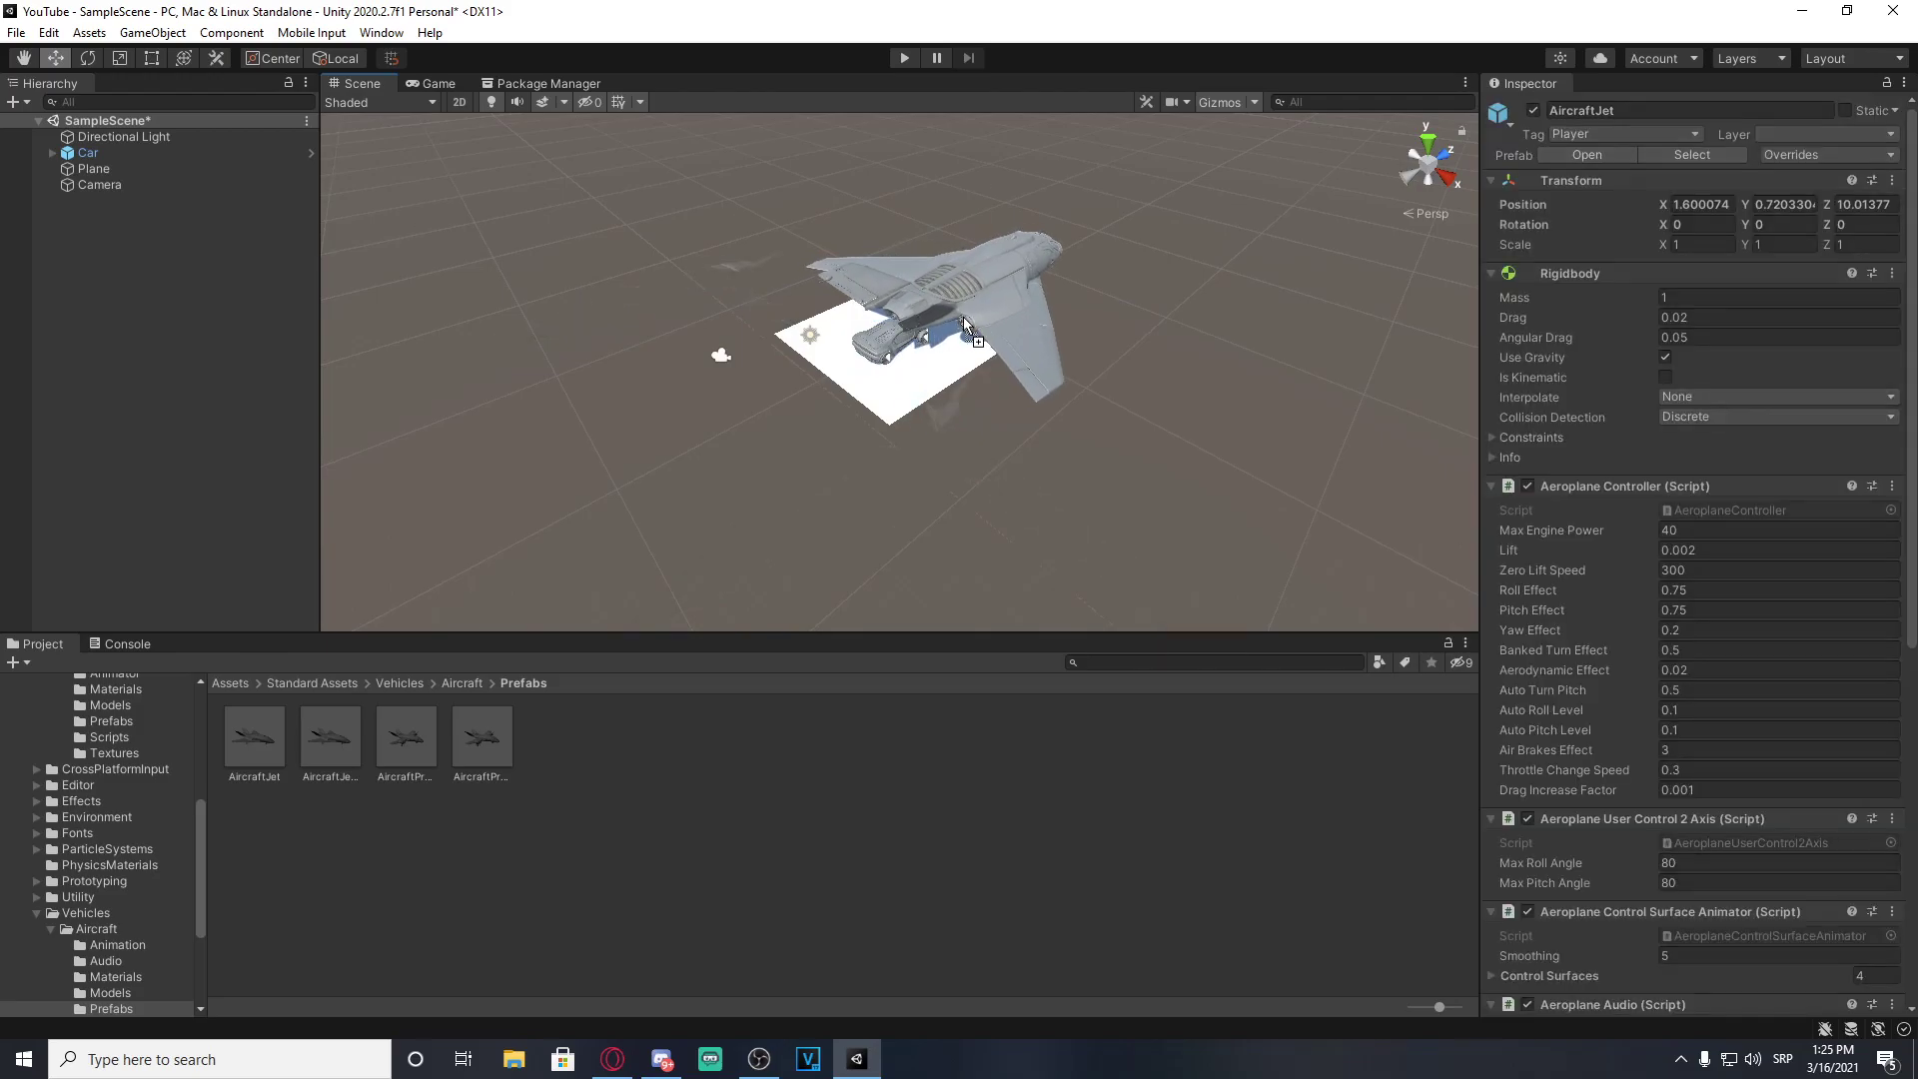
{"action": "left_click", "coordinate": [1532, 110]}
Step: Test-drive the car around the plane in Play mode, then stop playing
{"action": "left_click", "coordinate": [904, 57]}
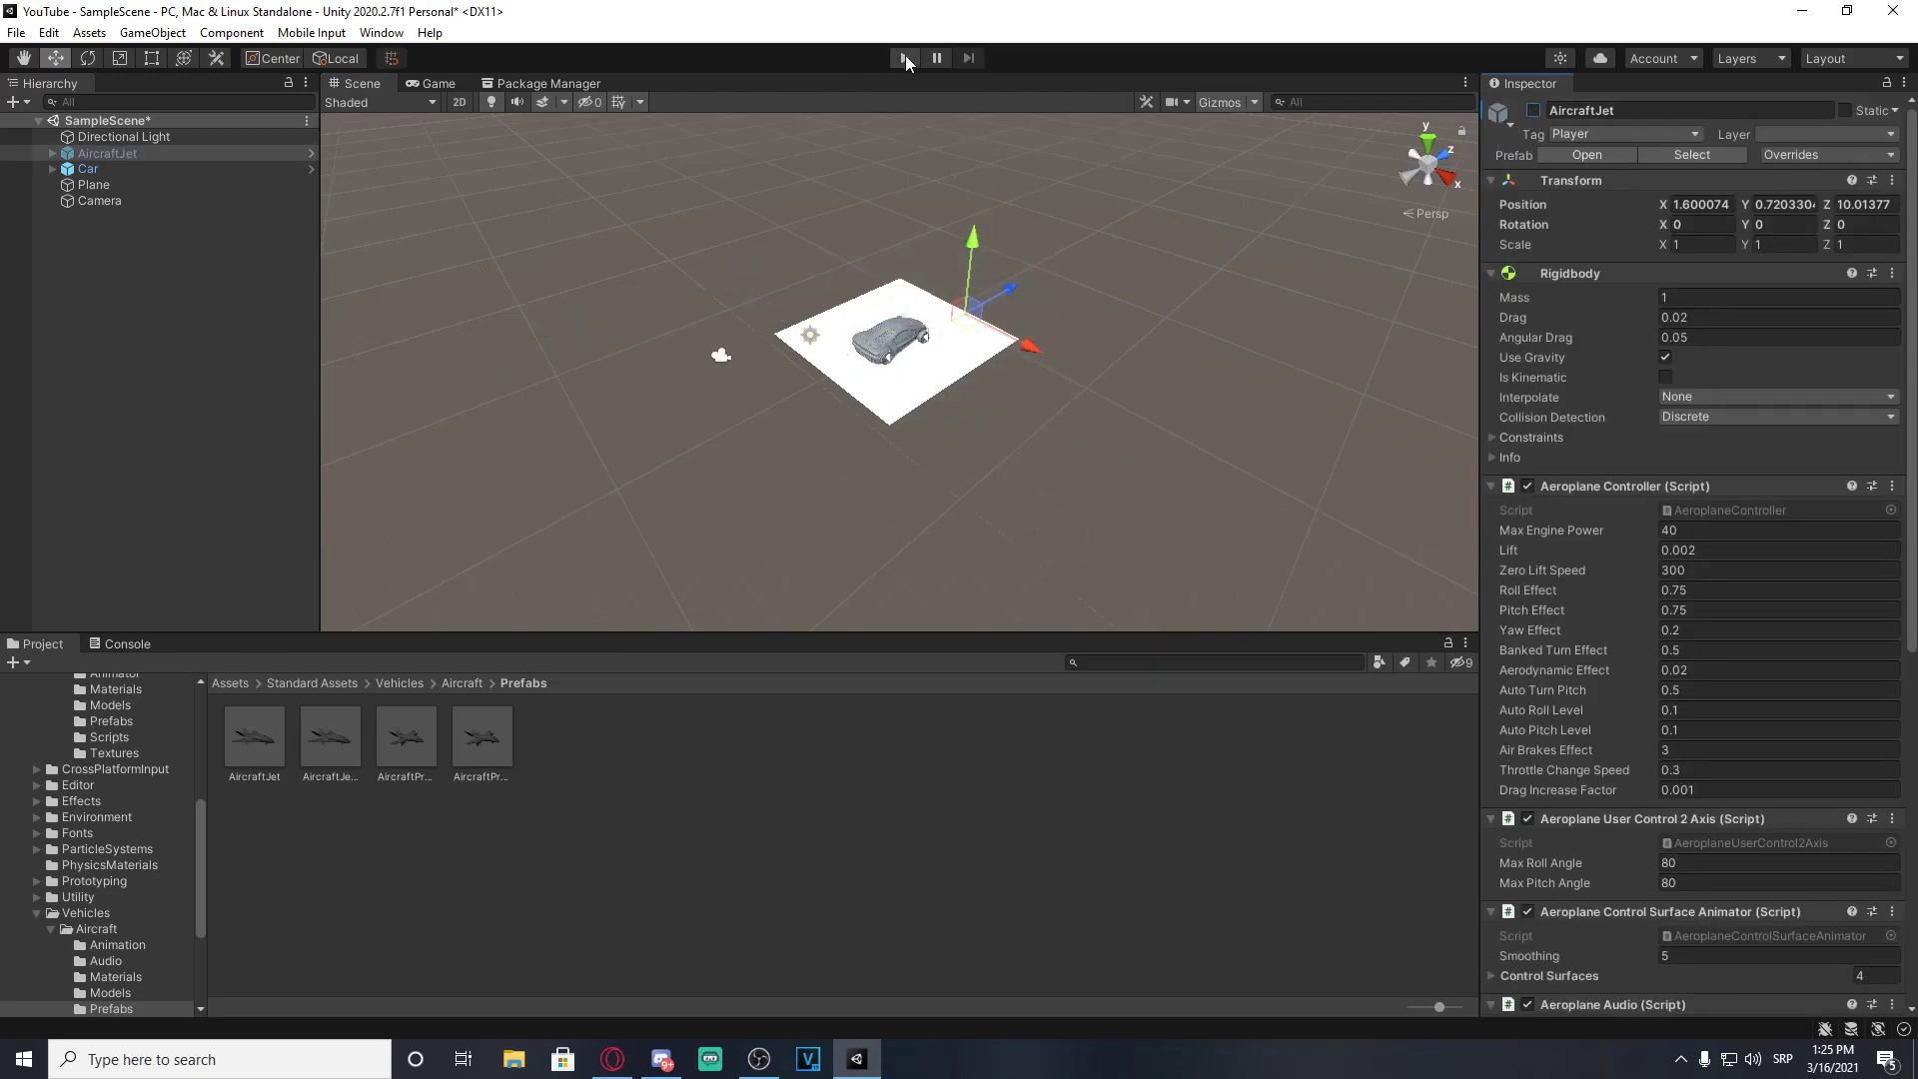
{"action": "key", "text": "ctrl+p"}
{"action": "key", "text": "w"}
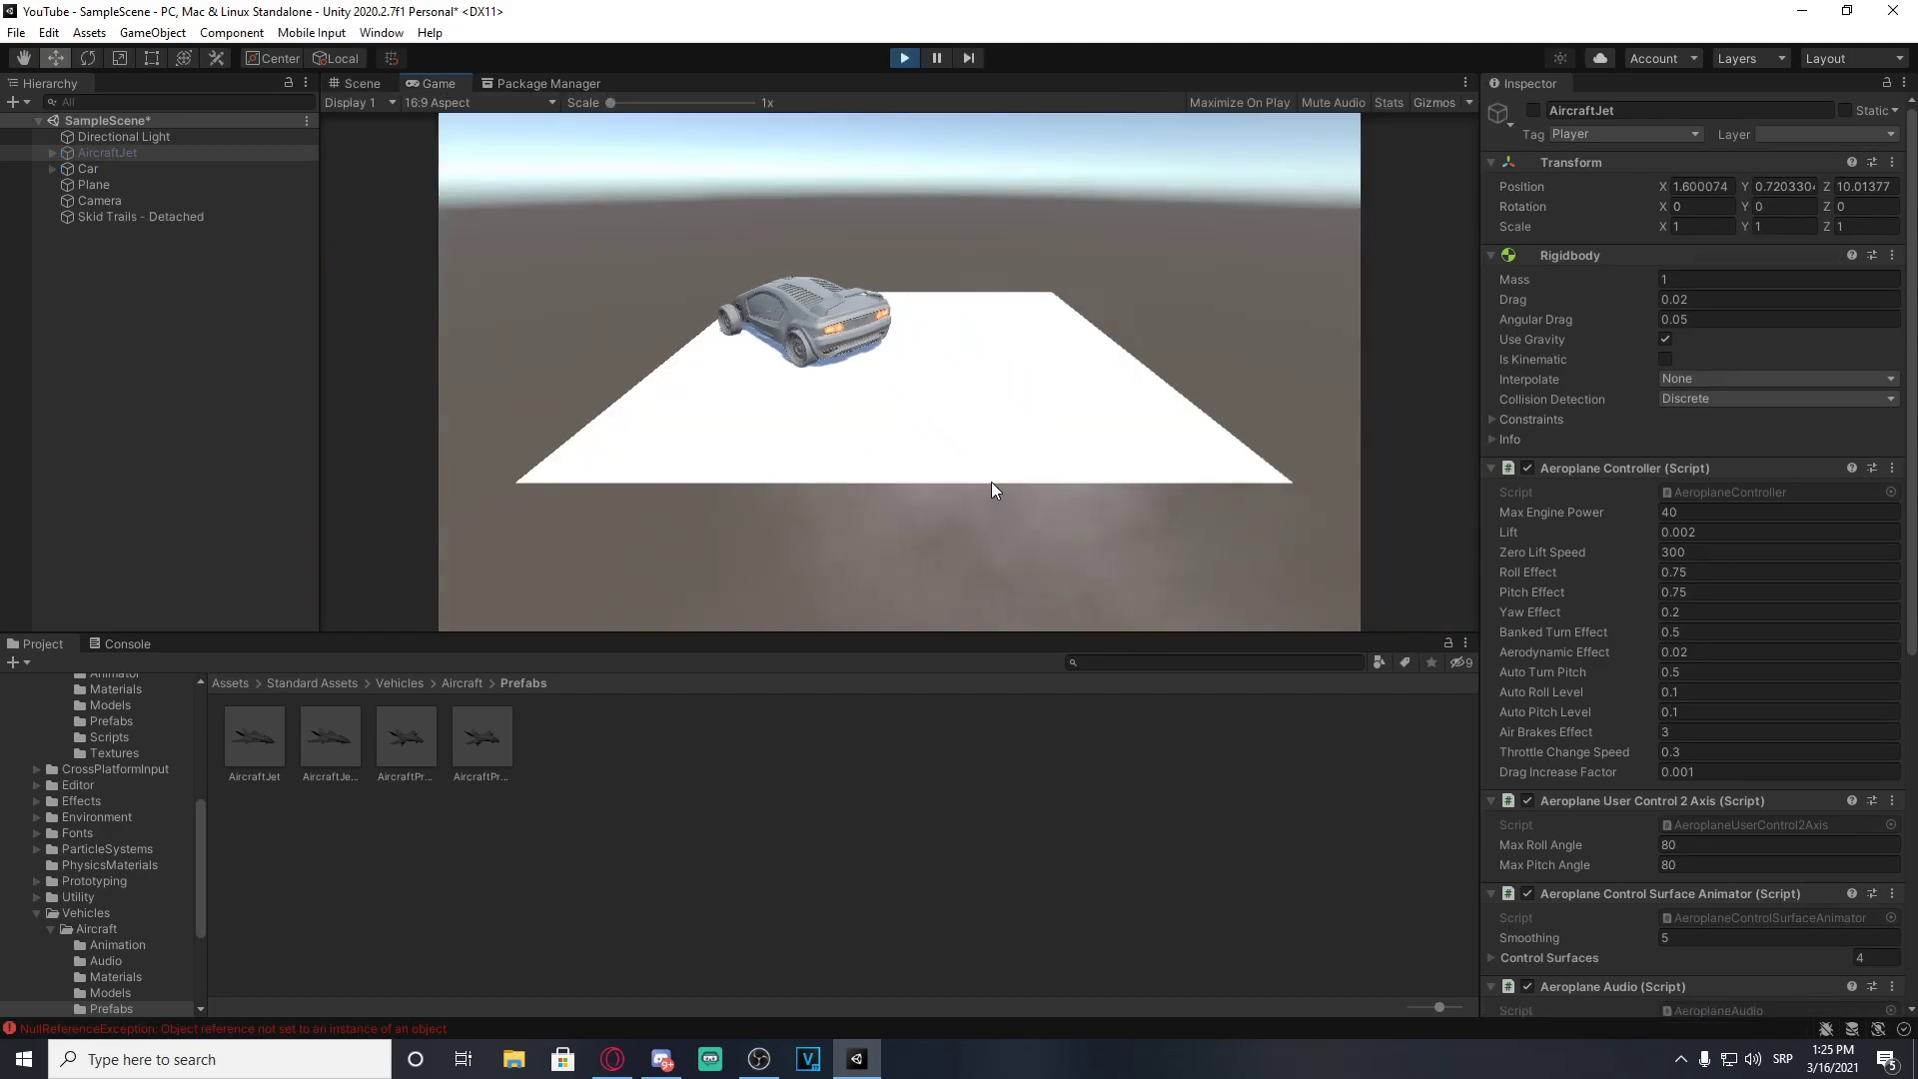
{"action": "key", "text": "s"}
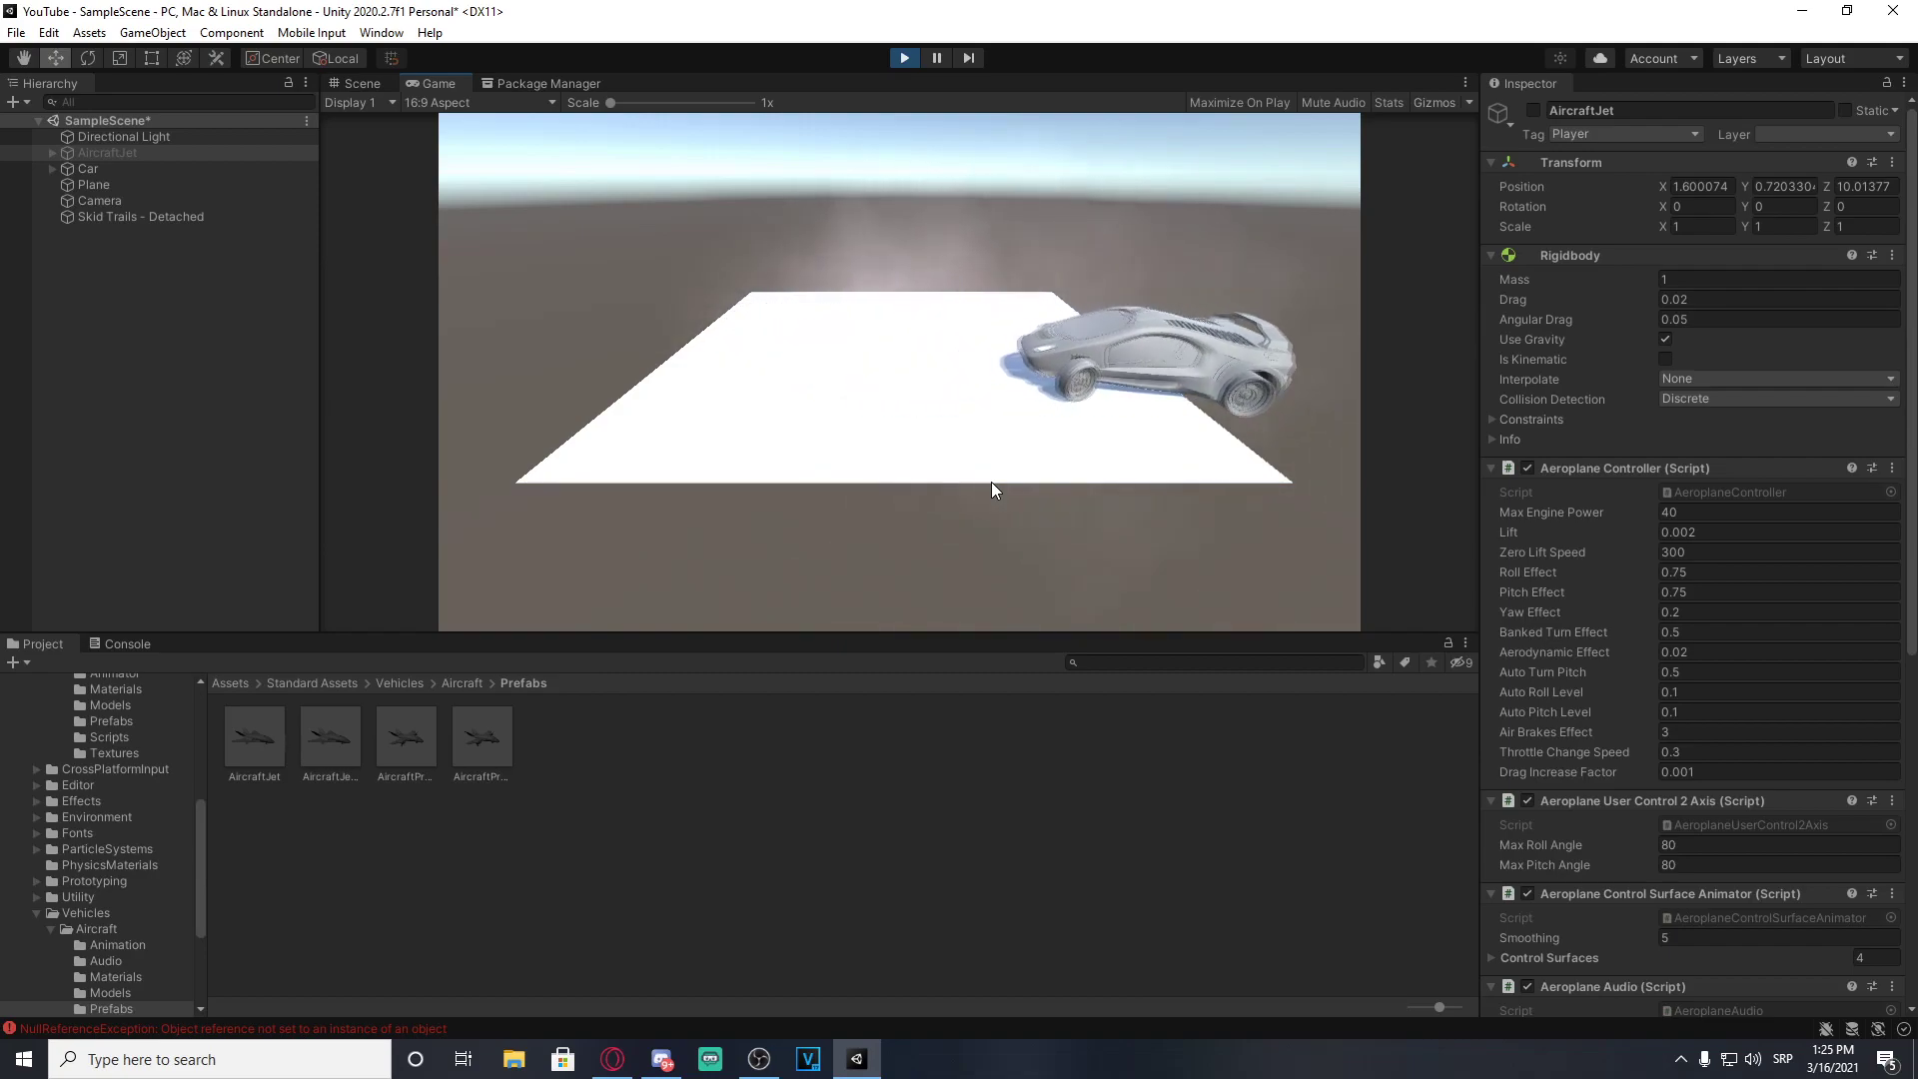
{"action": "left_click", "coordinate": [899, 57]}
{"action": "left_click_drag", "start_coordinate": [770, 248], "coordinate": [900, 401], "text": "alt"}
{"action": "left_click", "coordinate": [147, 157]}
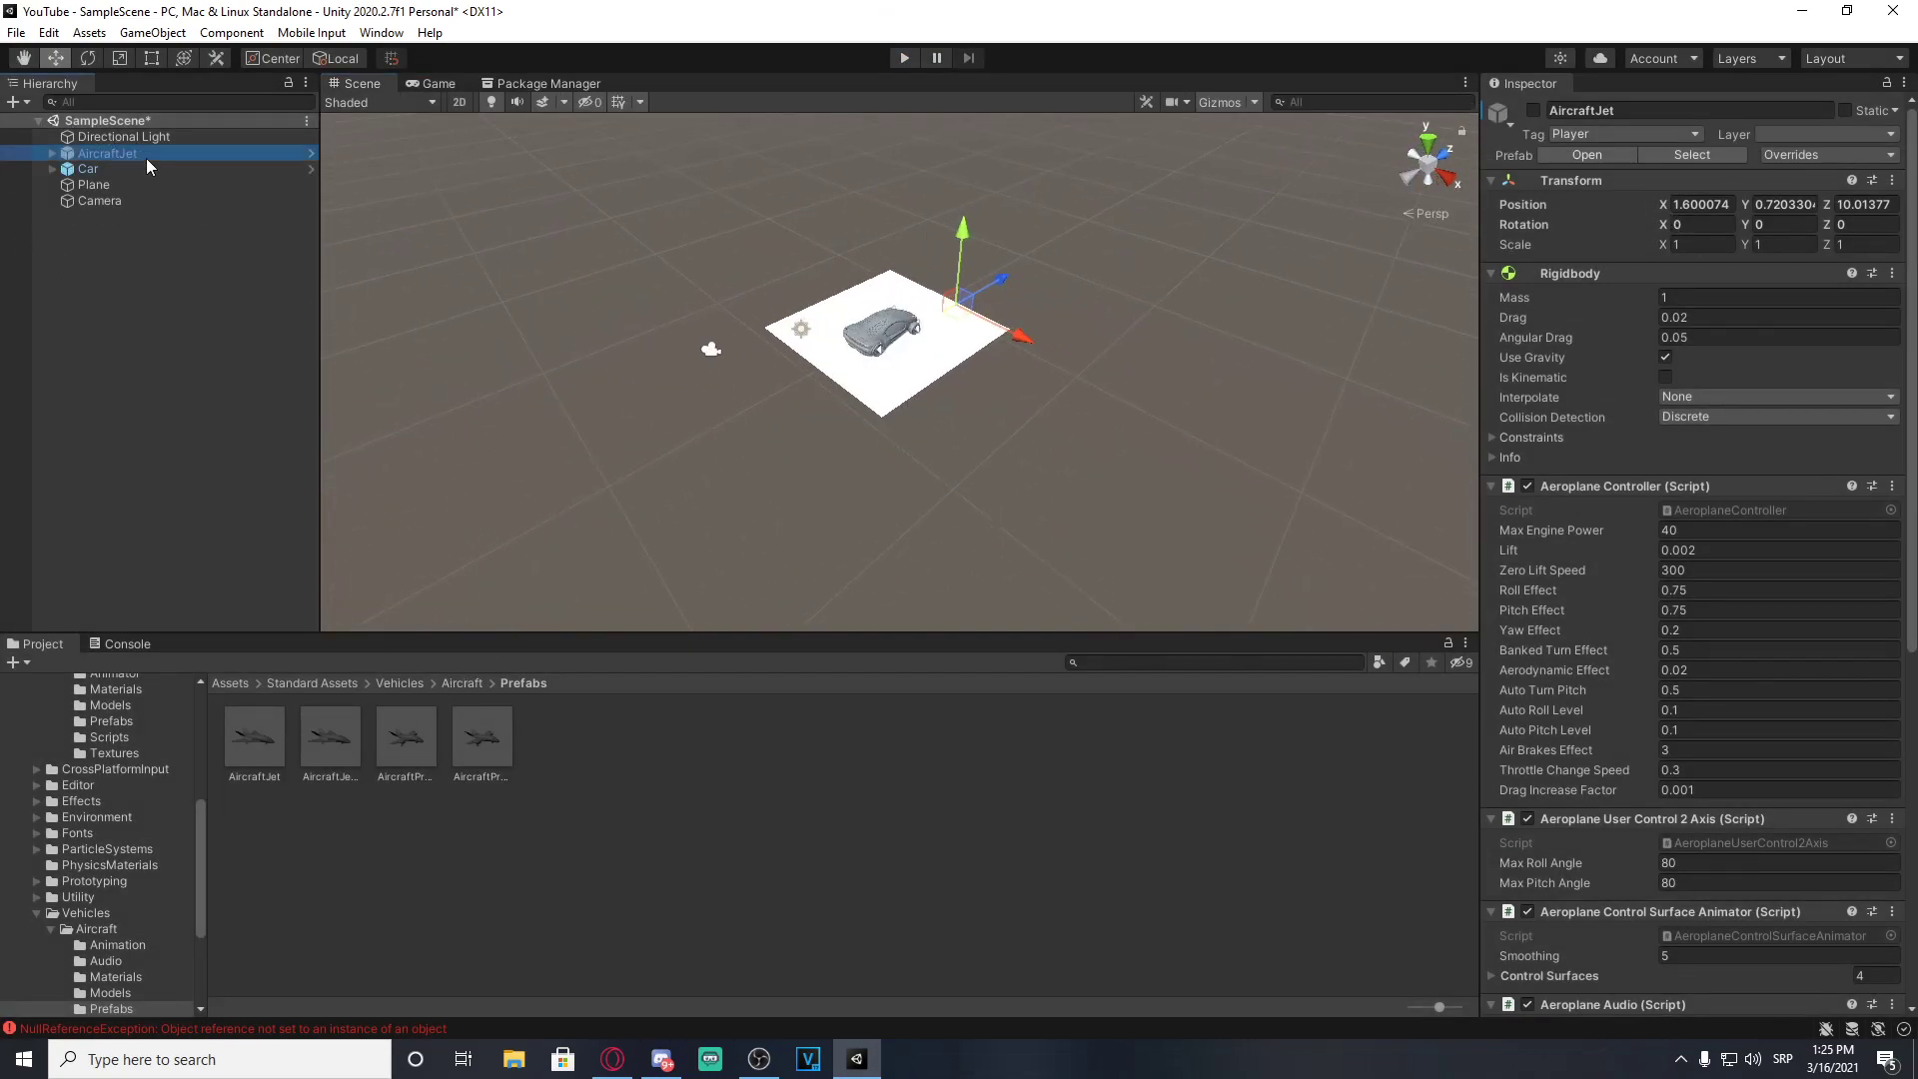
Step: Reactivate the AircraftJet and deactivate the Car
{"action": "left_click", "coordinate": [1533, 110]}
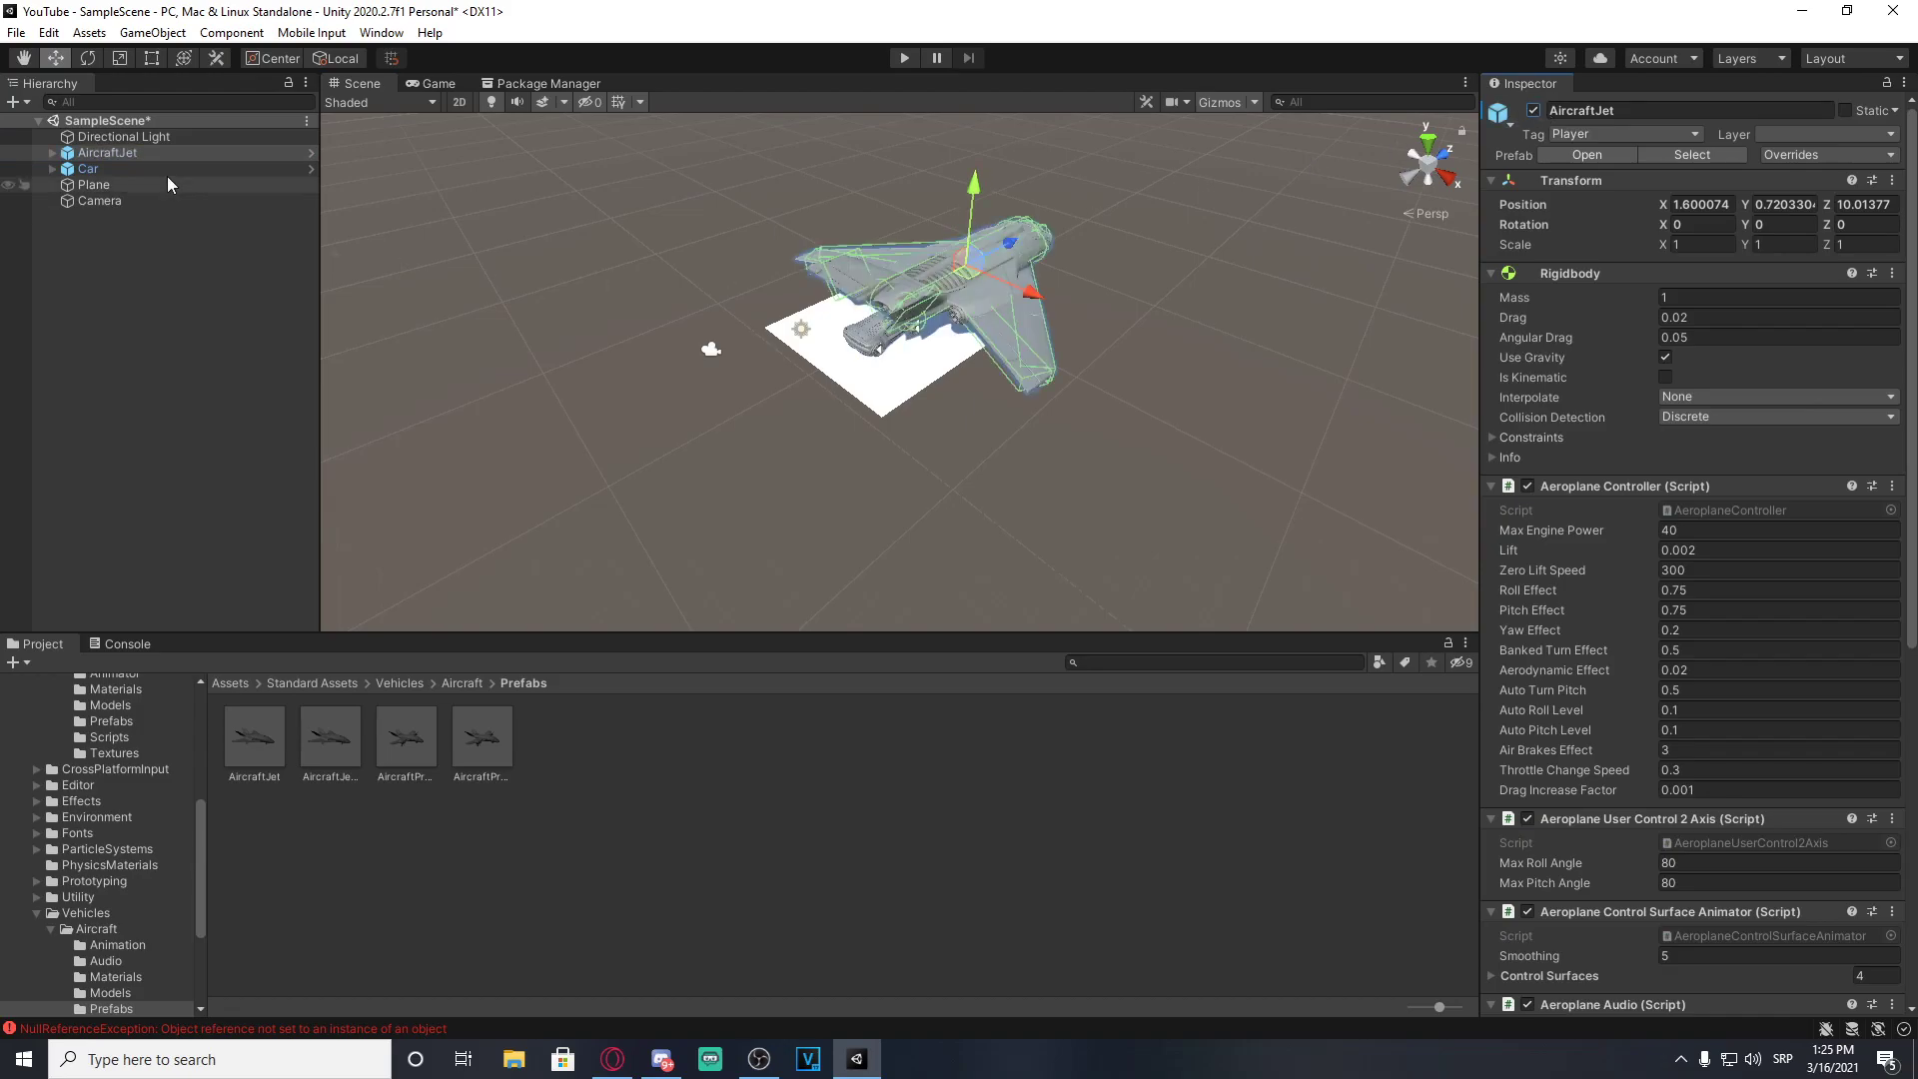
{"action": "left_click", "coordinate": [140, 167]}
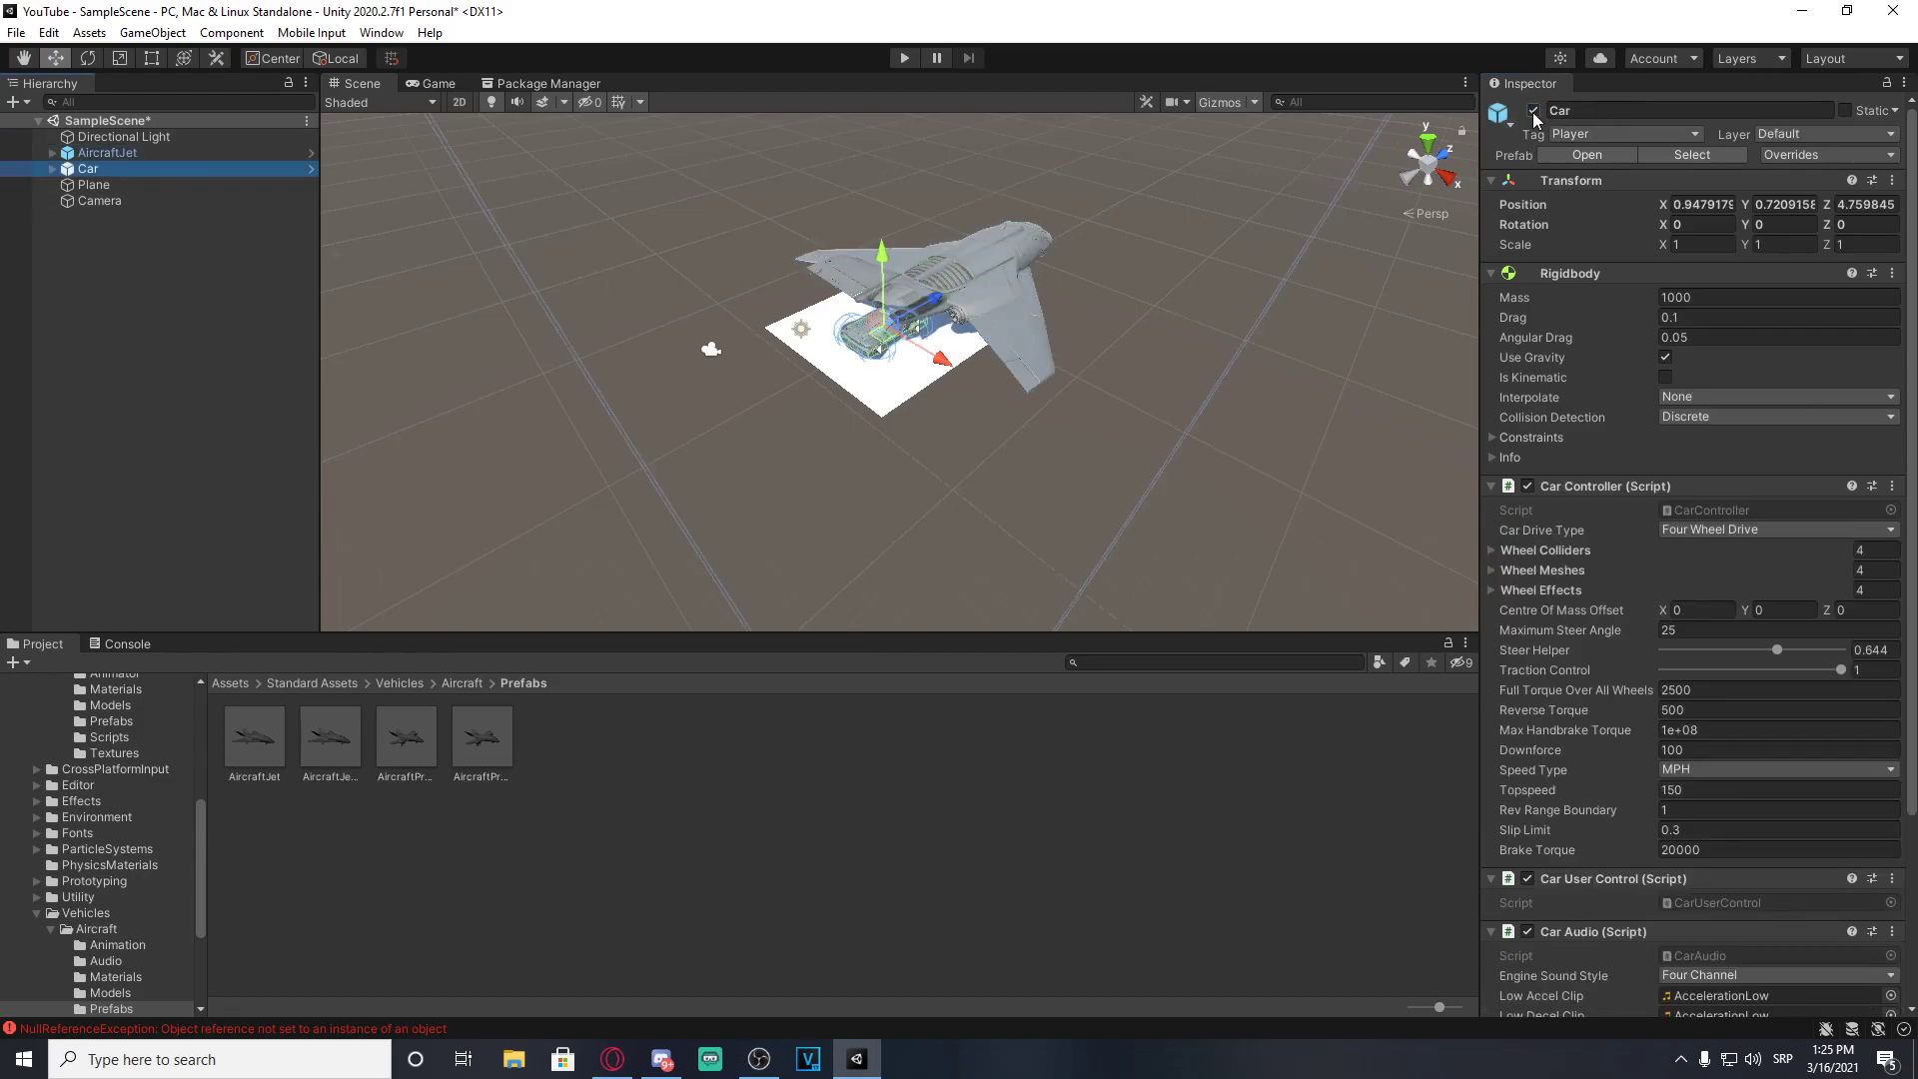
{"action": "left_click", "coordinate": [1533, 111]}
Step: Parent the Camera to AircraftJet and place it behind and above at X 0.46, Y 7.84, Z -18.95
{"action": "left_click", "coordinate": [146, 154]}
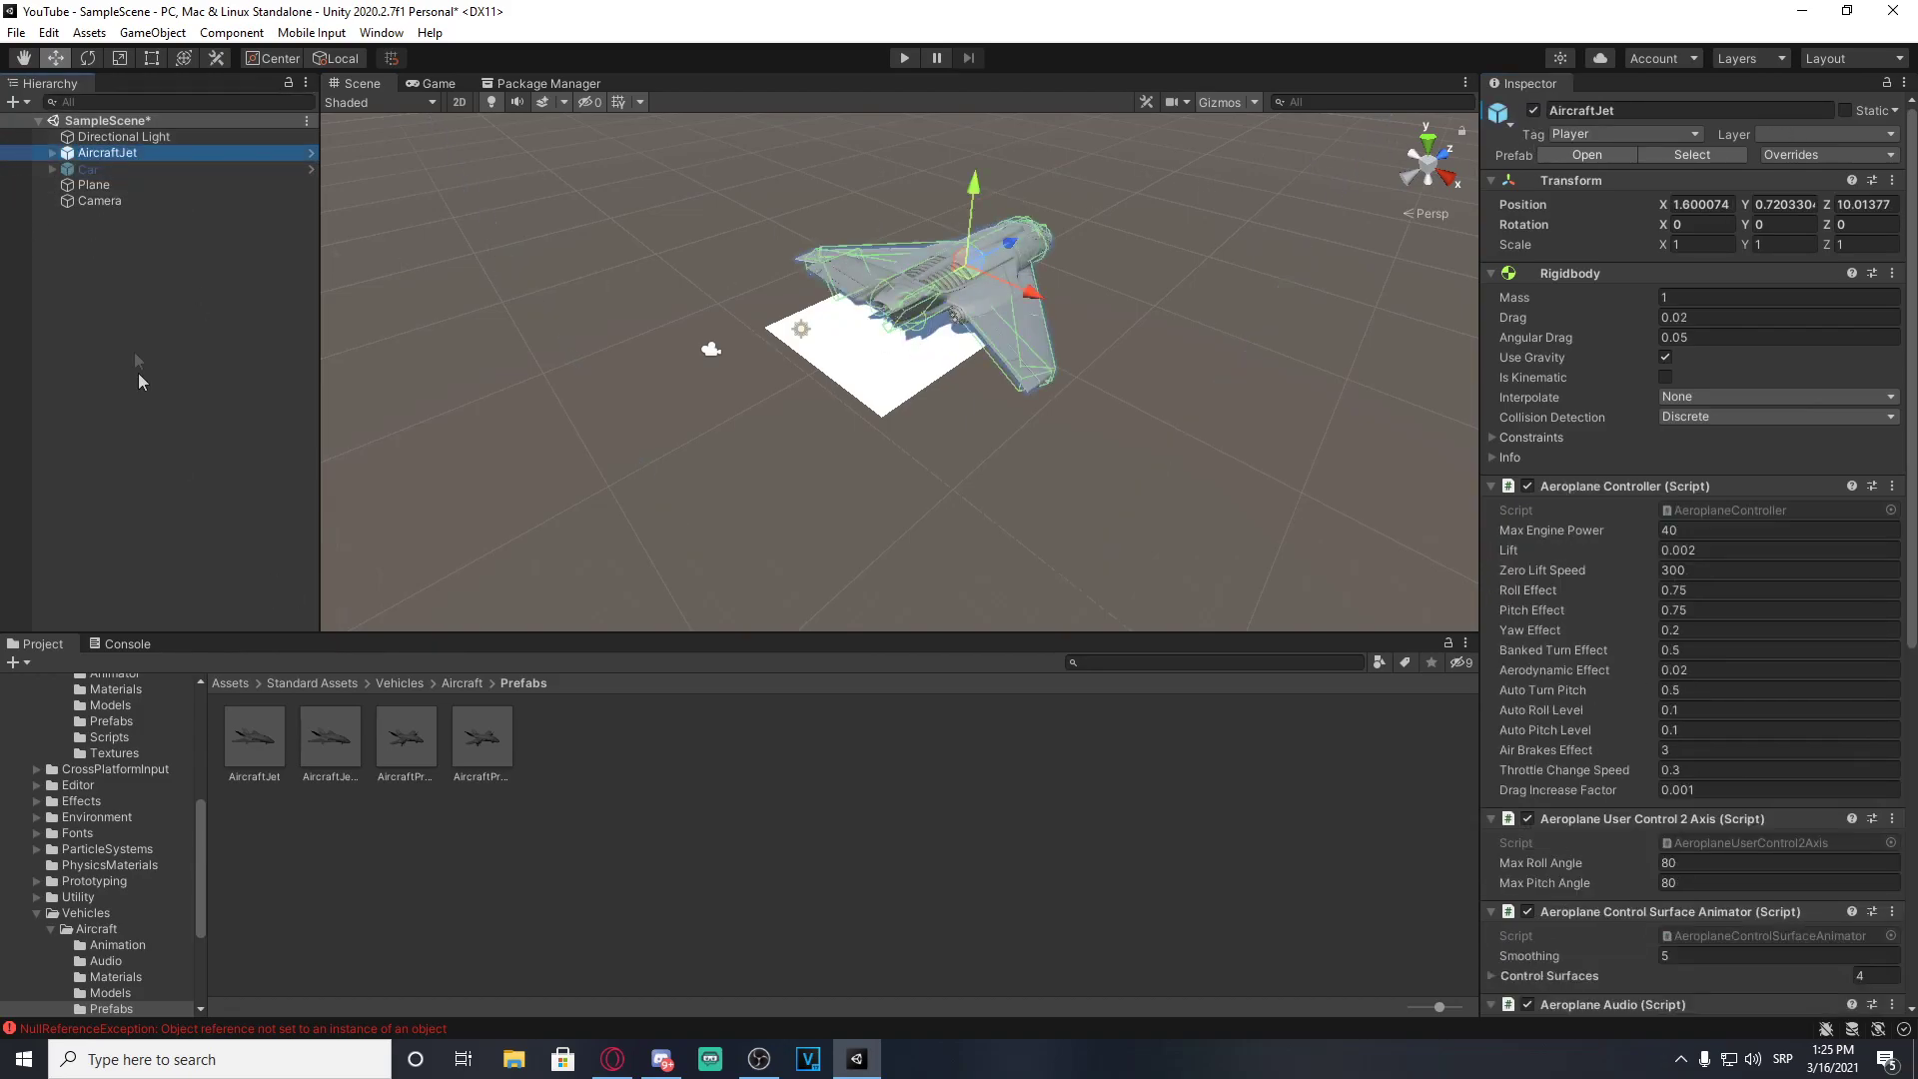
{"action": "left_click", "coordinate": [53, 152]}
{"action": "left_click", "coordinate": [339, 395]}
{"action": "left_click", "coordinate": [100, 281]}
{"action": "left_click_drag", "start_coordinate": [100, 281], "coordinate": [107, 152]}
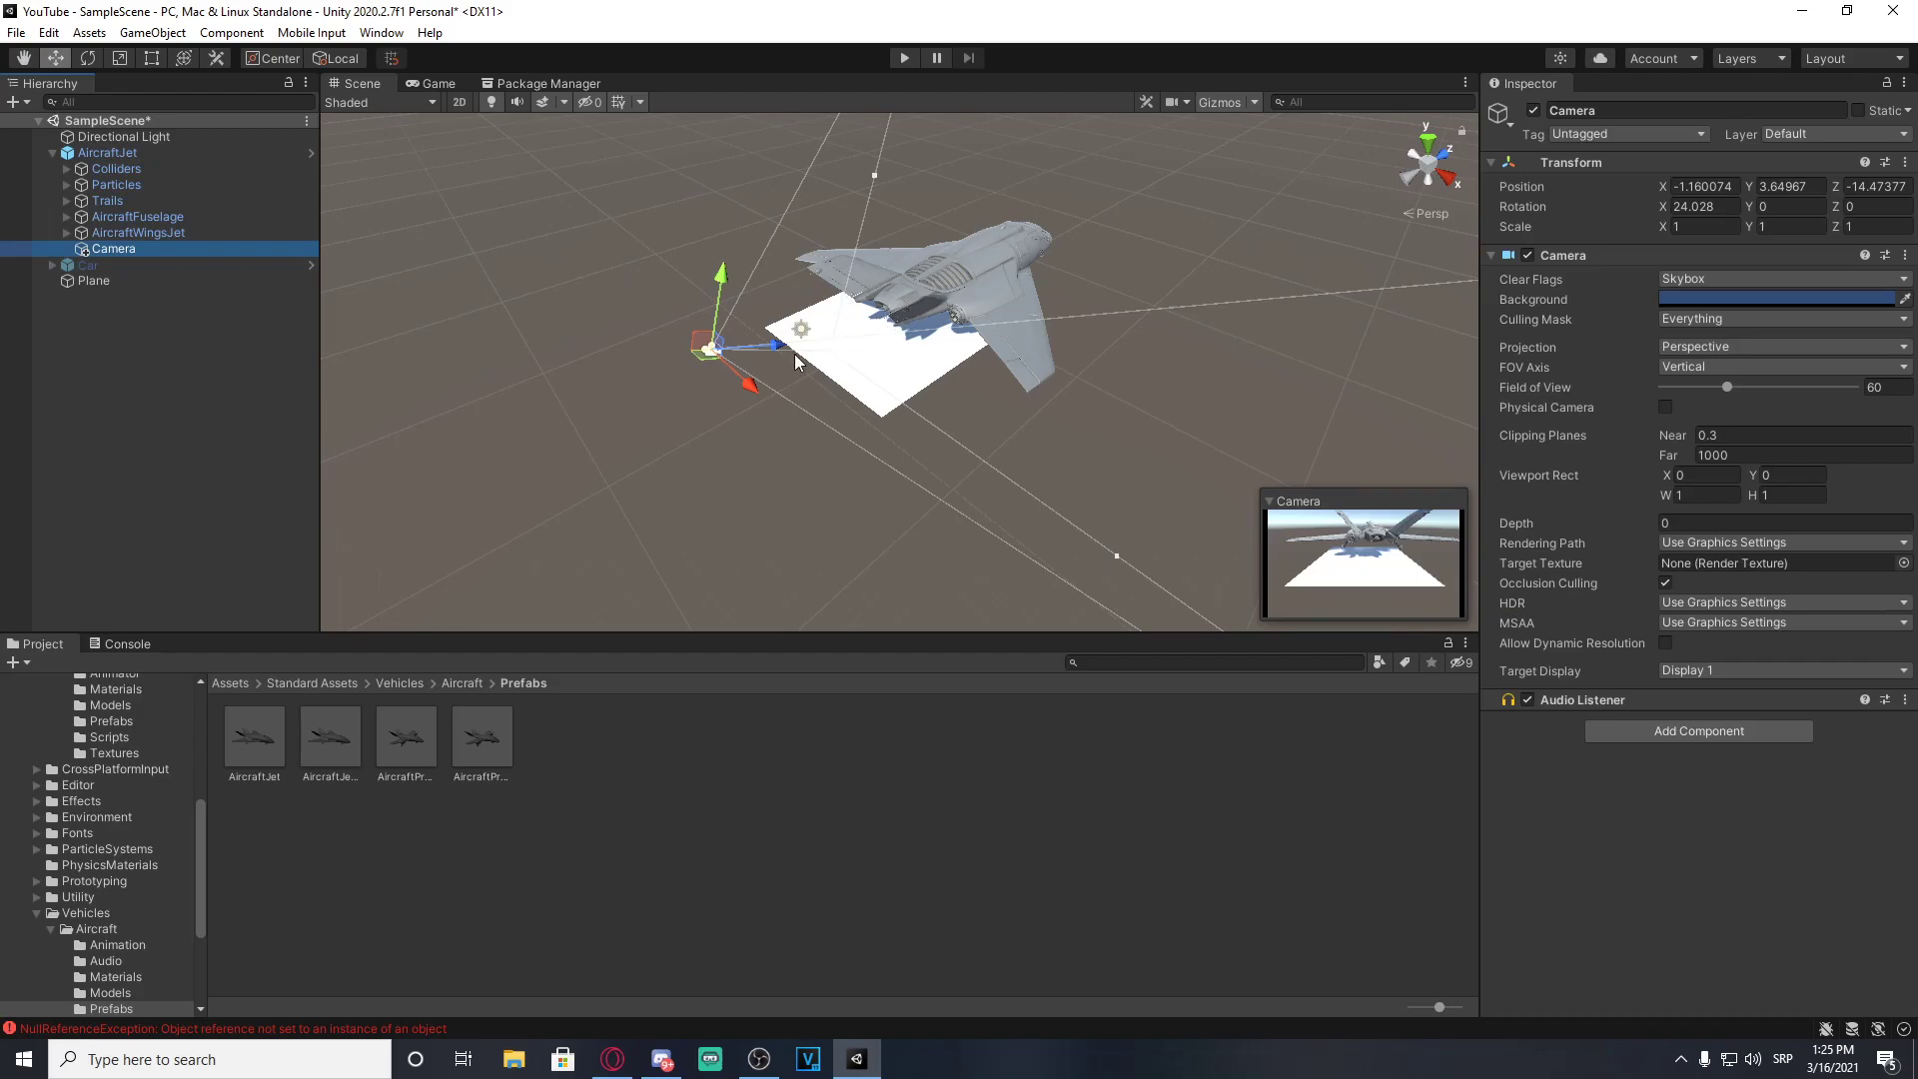
{"action": "left_click_drag", "start_coordinate": [778, 350], "coordinate": [545, 358]}
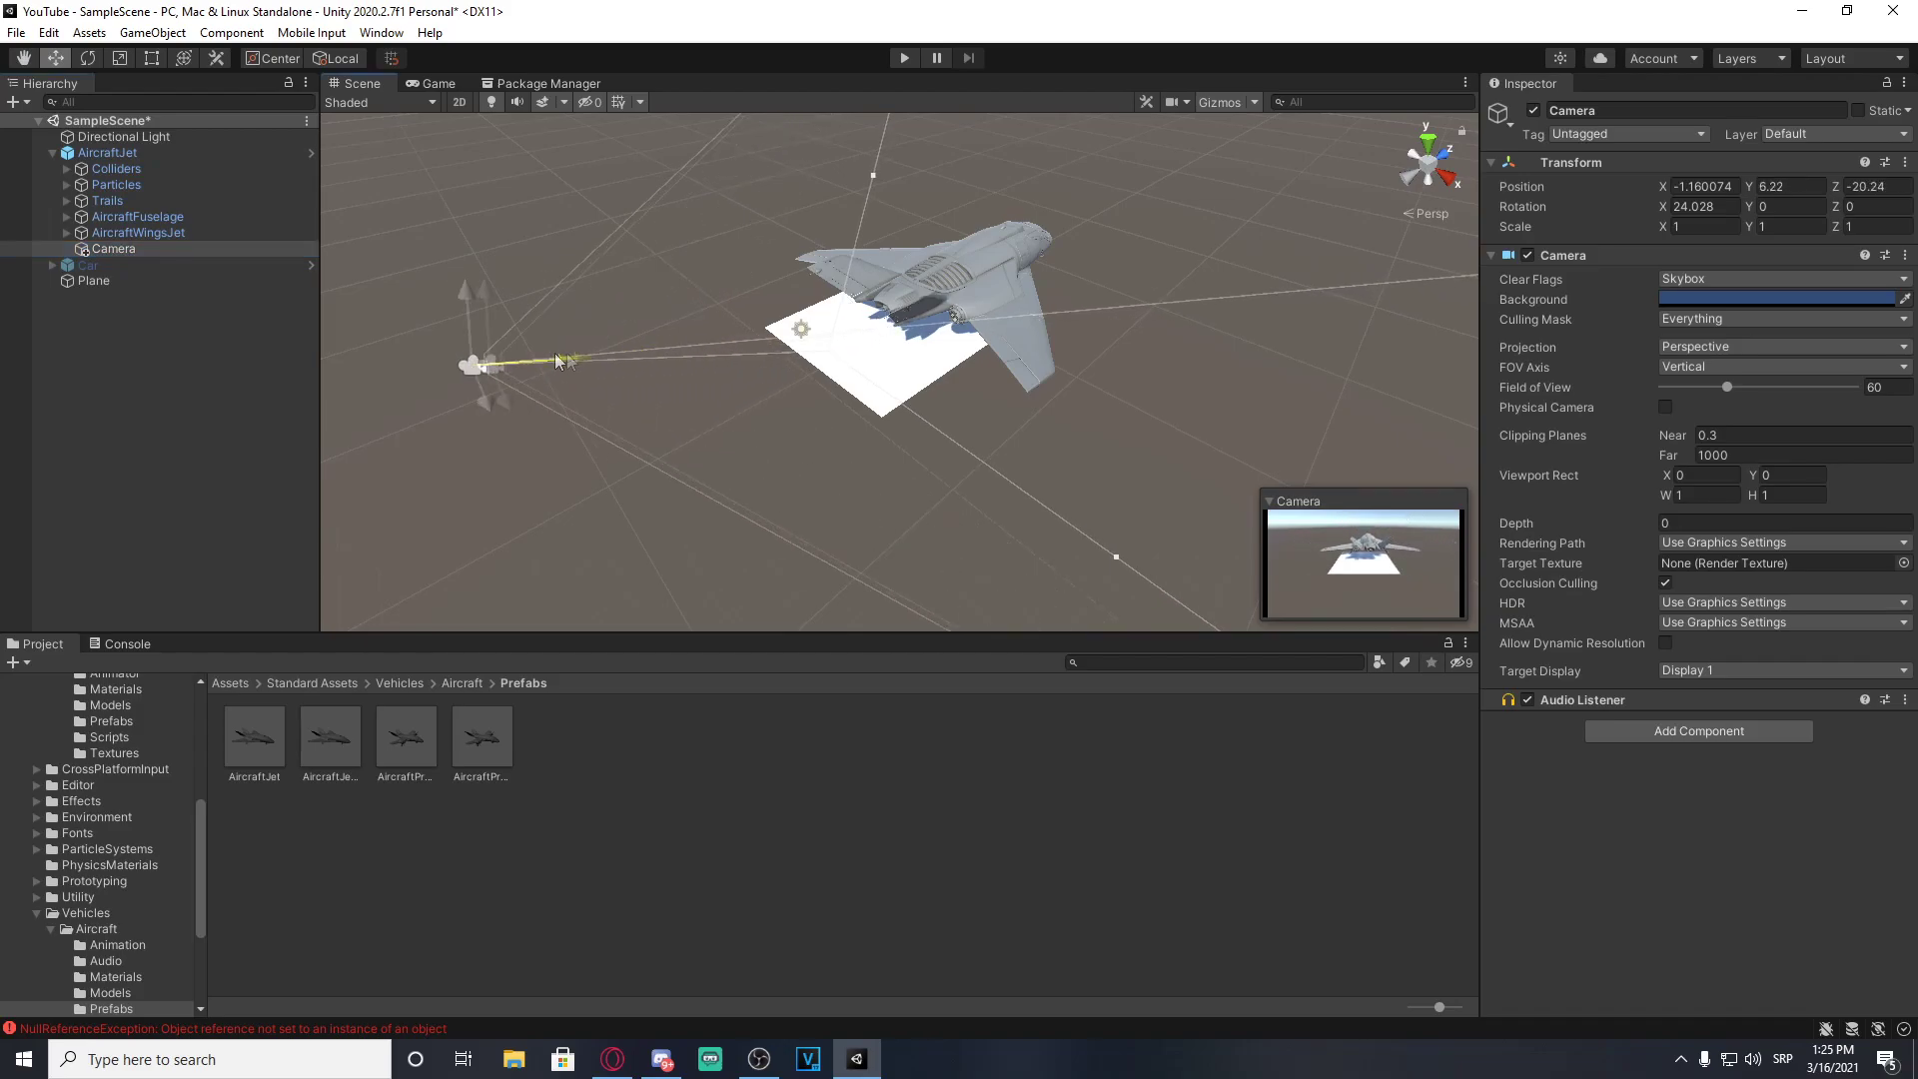
{"action": "left_click_drag", "start_coordinate": [446, 289], "coordinate": [446, 258]}
{"action": "mouse_move", "coordinate": [450, 359]}
{"action": "left_mouse_down"}
{"action": "mouse_move", "coordinate": [472, 380]}
{"action": "mouse_move", "coordinate": [613, 345]}
{"action": "left_mouse_up"}
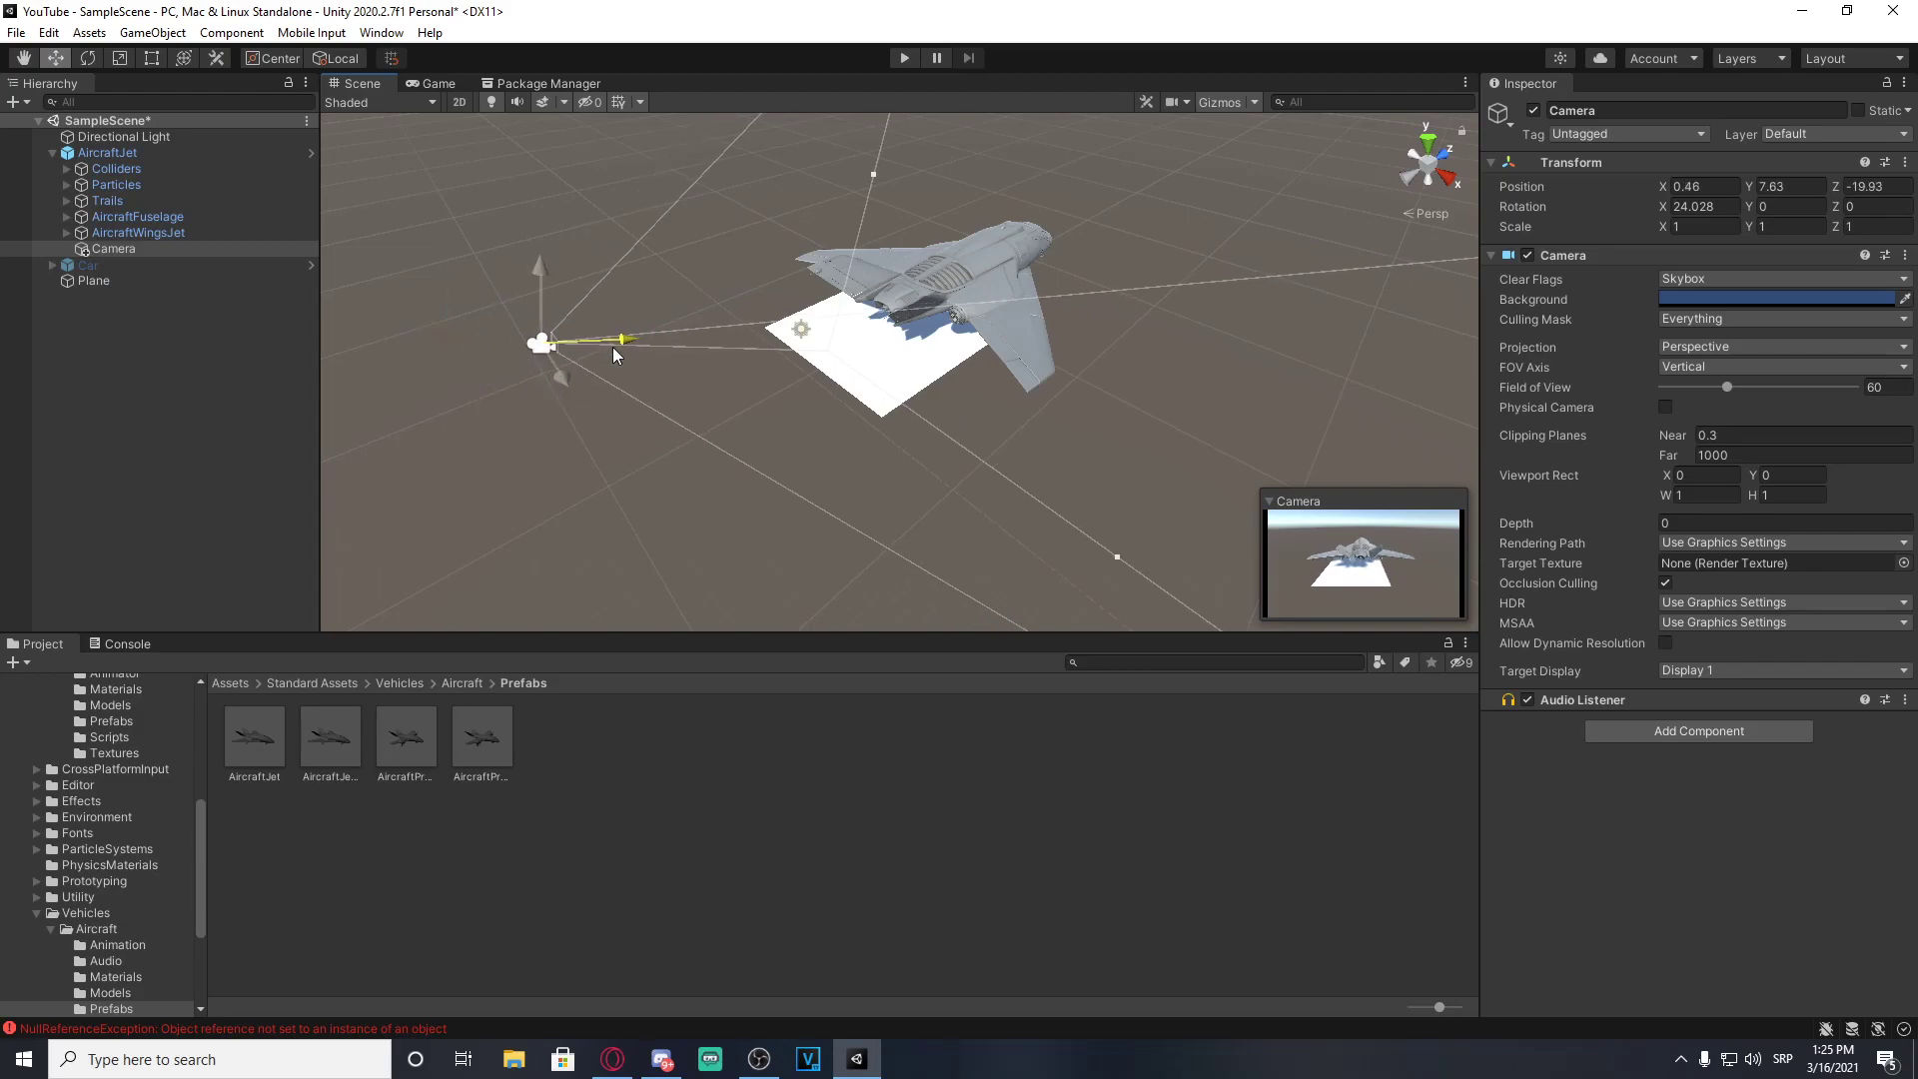
{"action": "left_click_drag", "start_coordinate": [542, 271], "coordinate": [547, 249]}
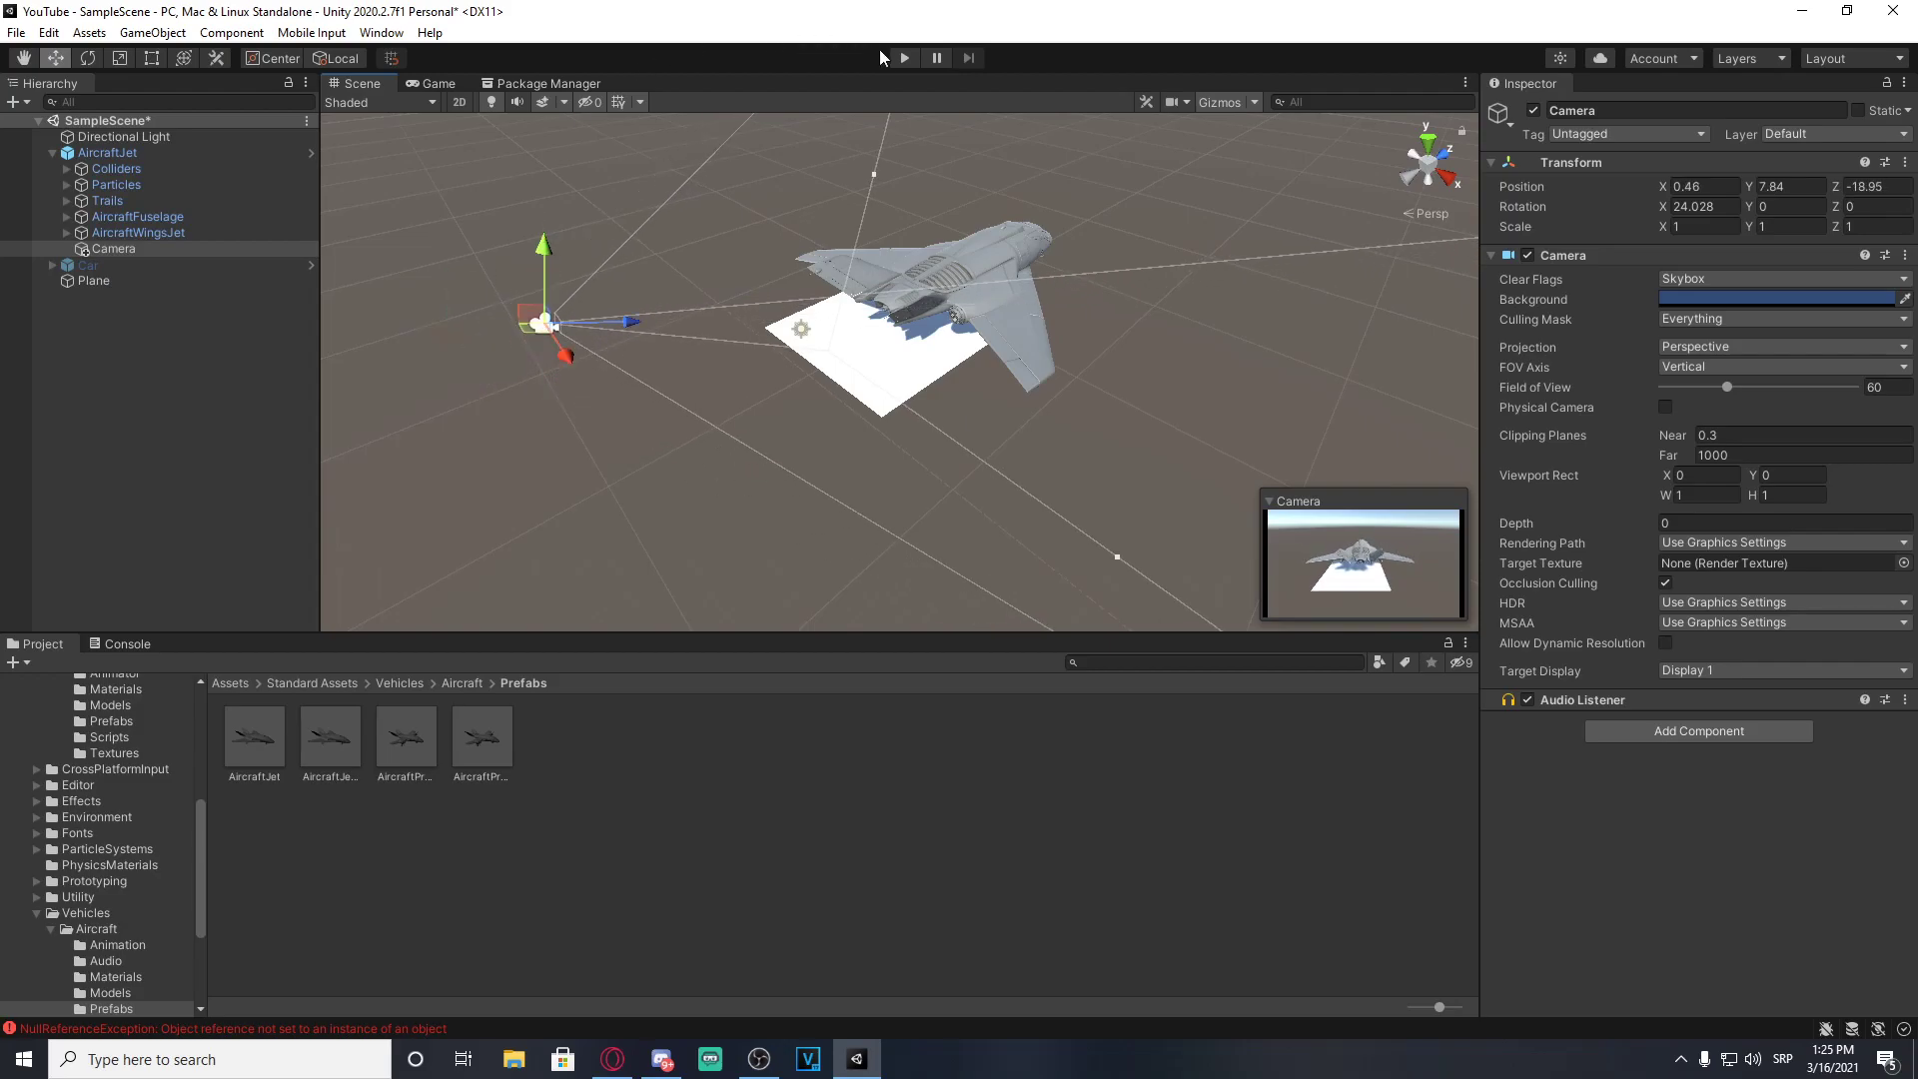
Step: Fly the AircraftJet in Play mode with the camera trailing, then stop
{"action": "left_click", "coordinate": [904, 58]}
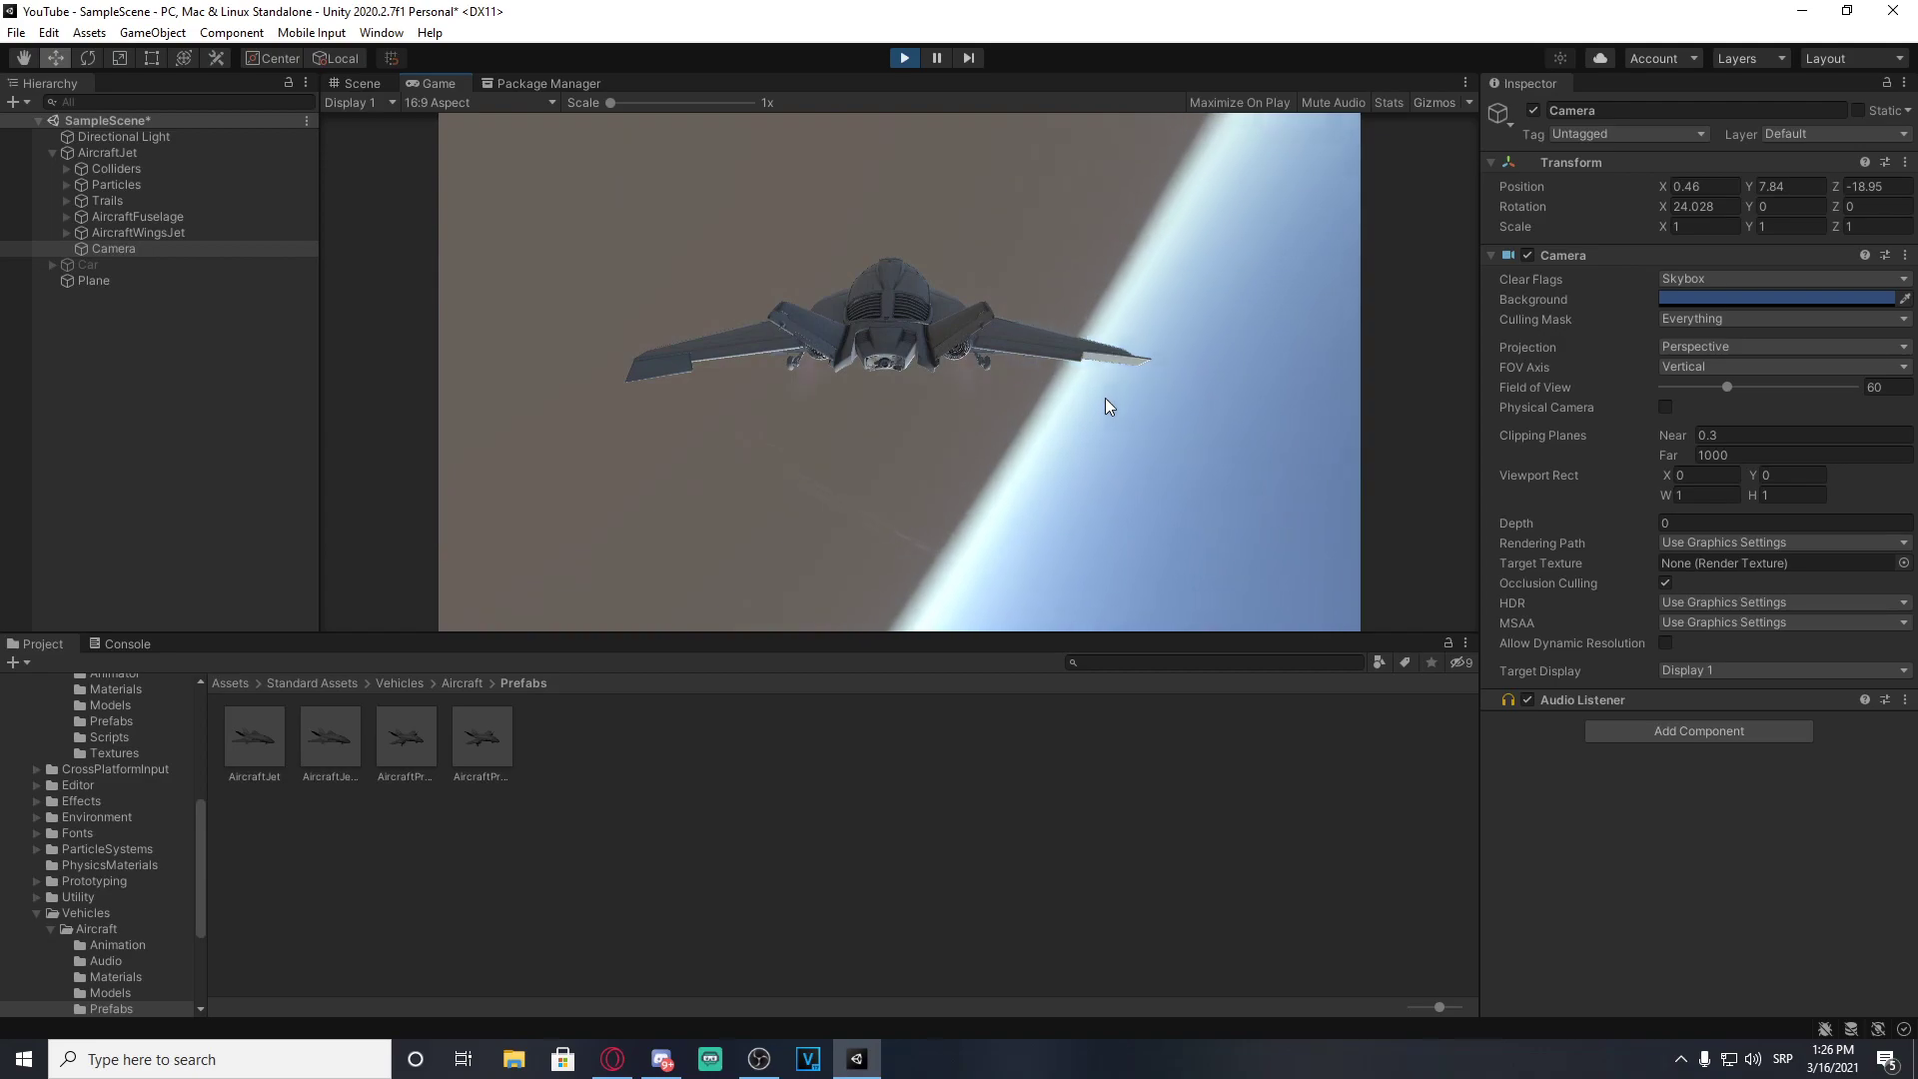
{"action": "left_click", "coordinate": [902, 56]}
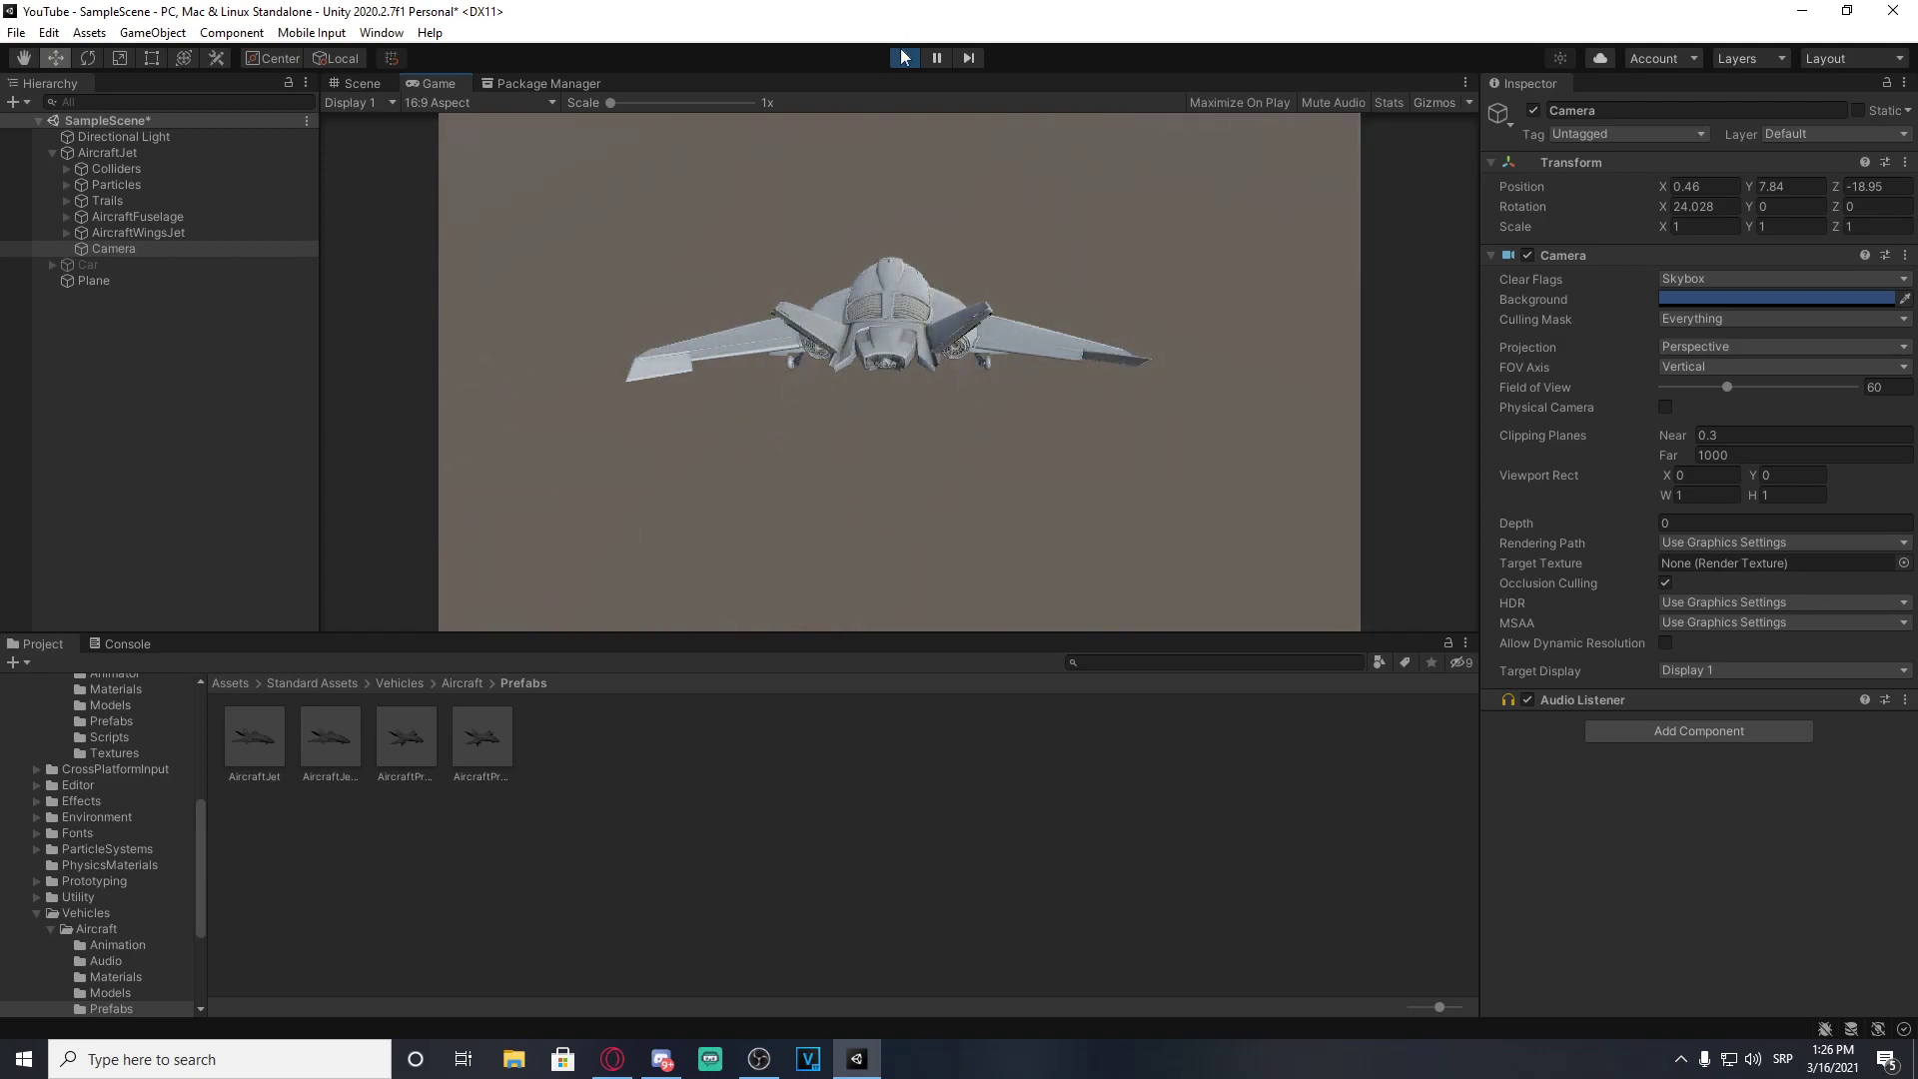
Step: Delete the AircraftJet and the Car from the scene
{"action": "left_click", "coordinate": [160, 152]}
{"action": "key", "text": "Delete"}
{"action": "left_click", "coordinate": [136, 155]}
{"action": "key", "text": "Delete"}
Step: Create a new Camera positioned back and above the plane at Y 5.48, Z -11.12
{"action": "right_click", "coordinate": [130, 243]}
{"action": "left_click", "coordinate": [202, 642]}
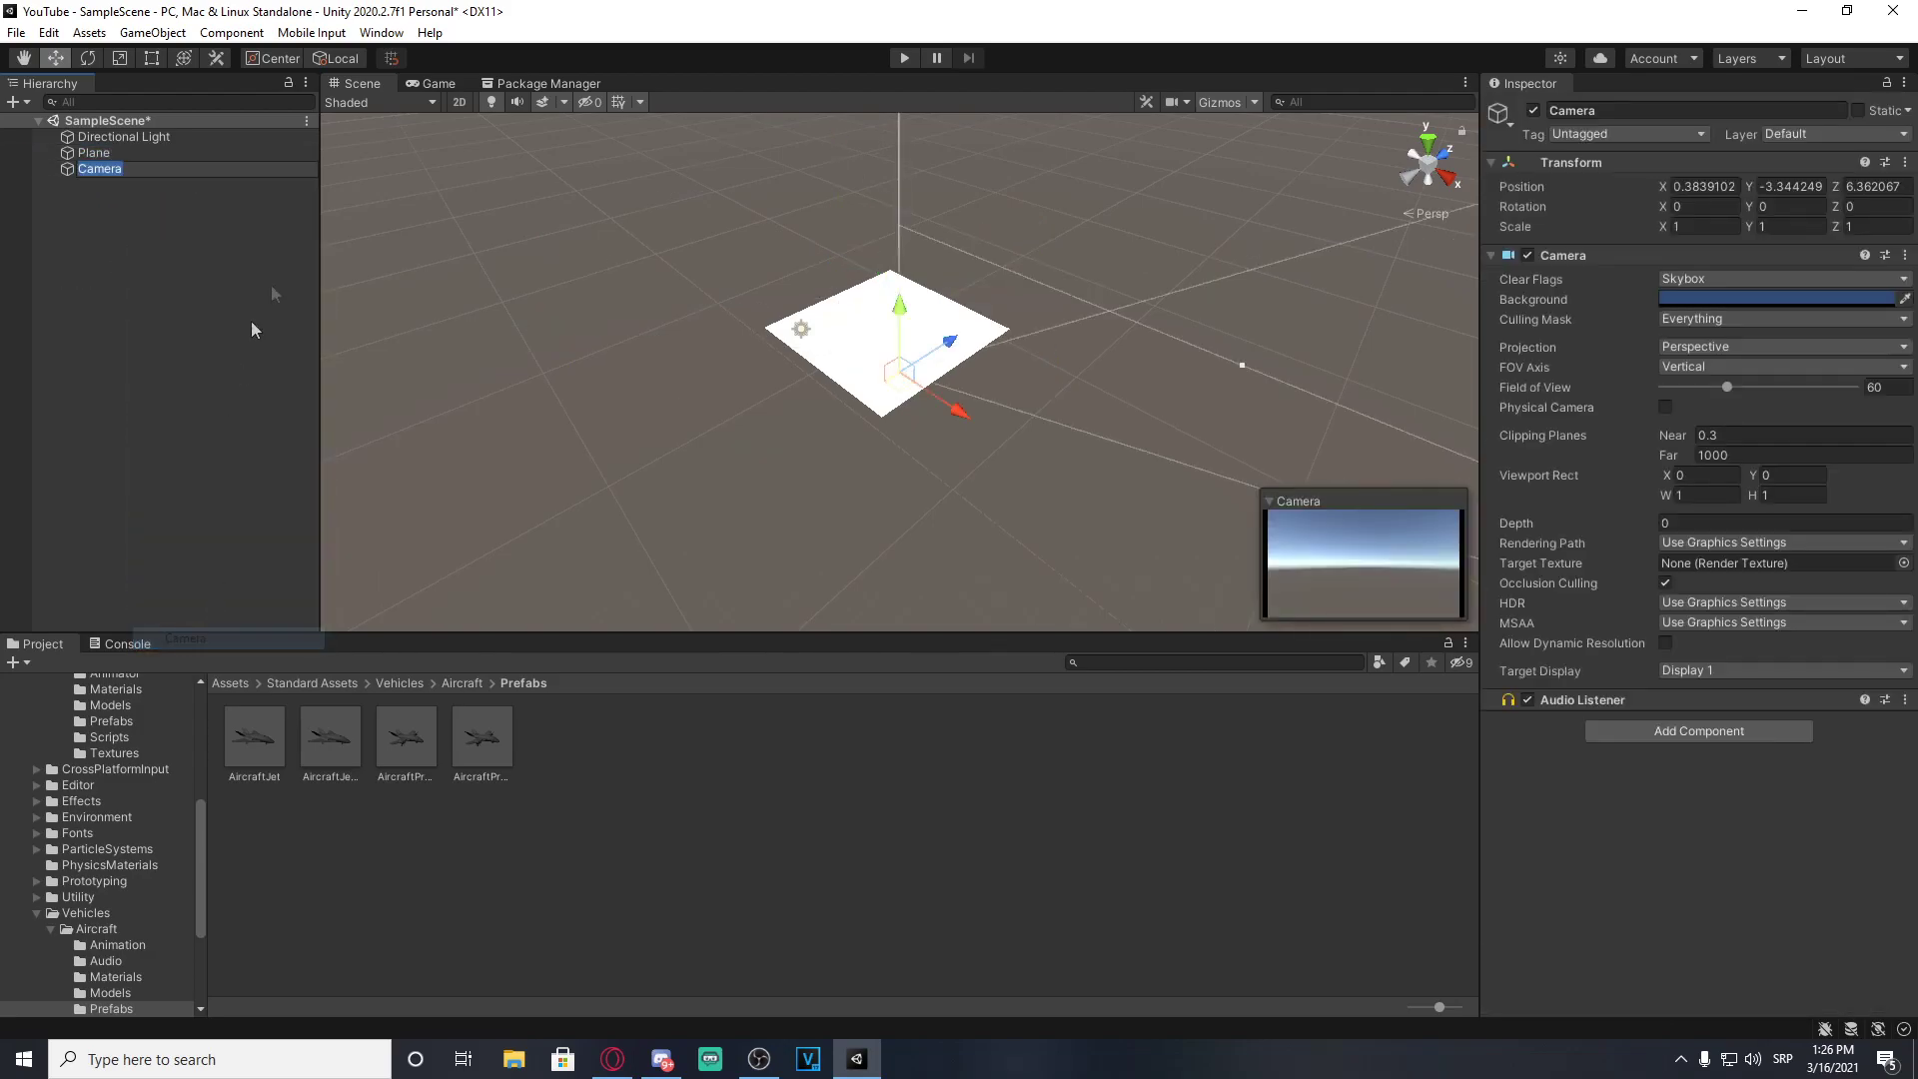
{"action": "mouse_move", "coordinate": [948, 349]}
{"action": "left_mouse_down"}
{"action": "mouse_move", "coordinate": [809, 407]}
{"action": "mouse_move", "coordinate": [702, 253]}
{"action": "left_mouse_up"}
{"action": "left_click_drag", "start_coordinate": [739, 320], "coordinate": [590, 456]}
{"action": "left_click_drag", "start_coordinate": [633, 358], "coordinate": [596, 400]}
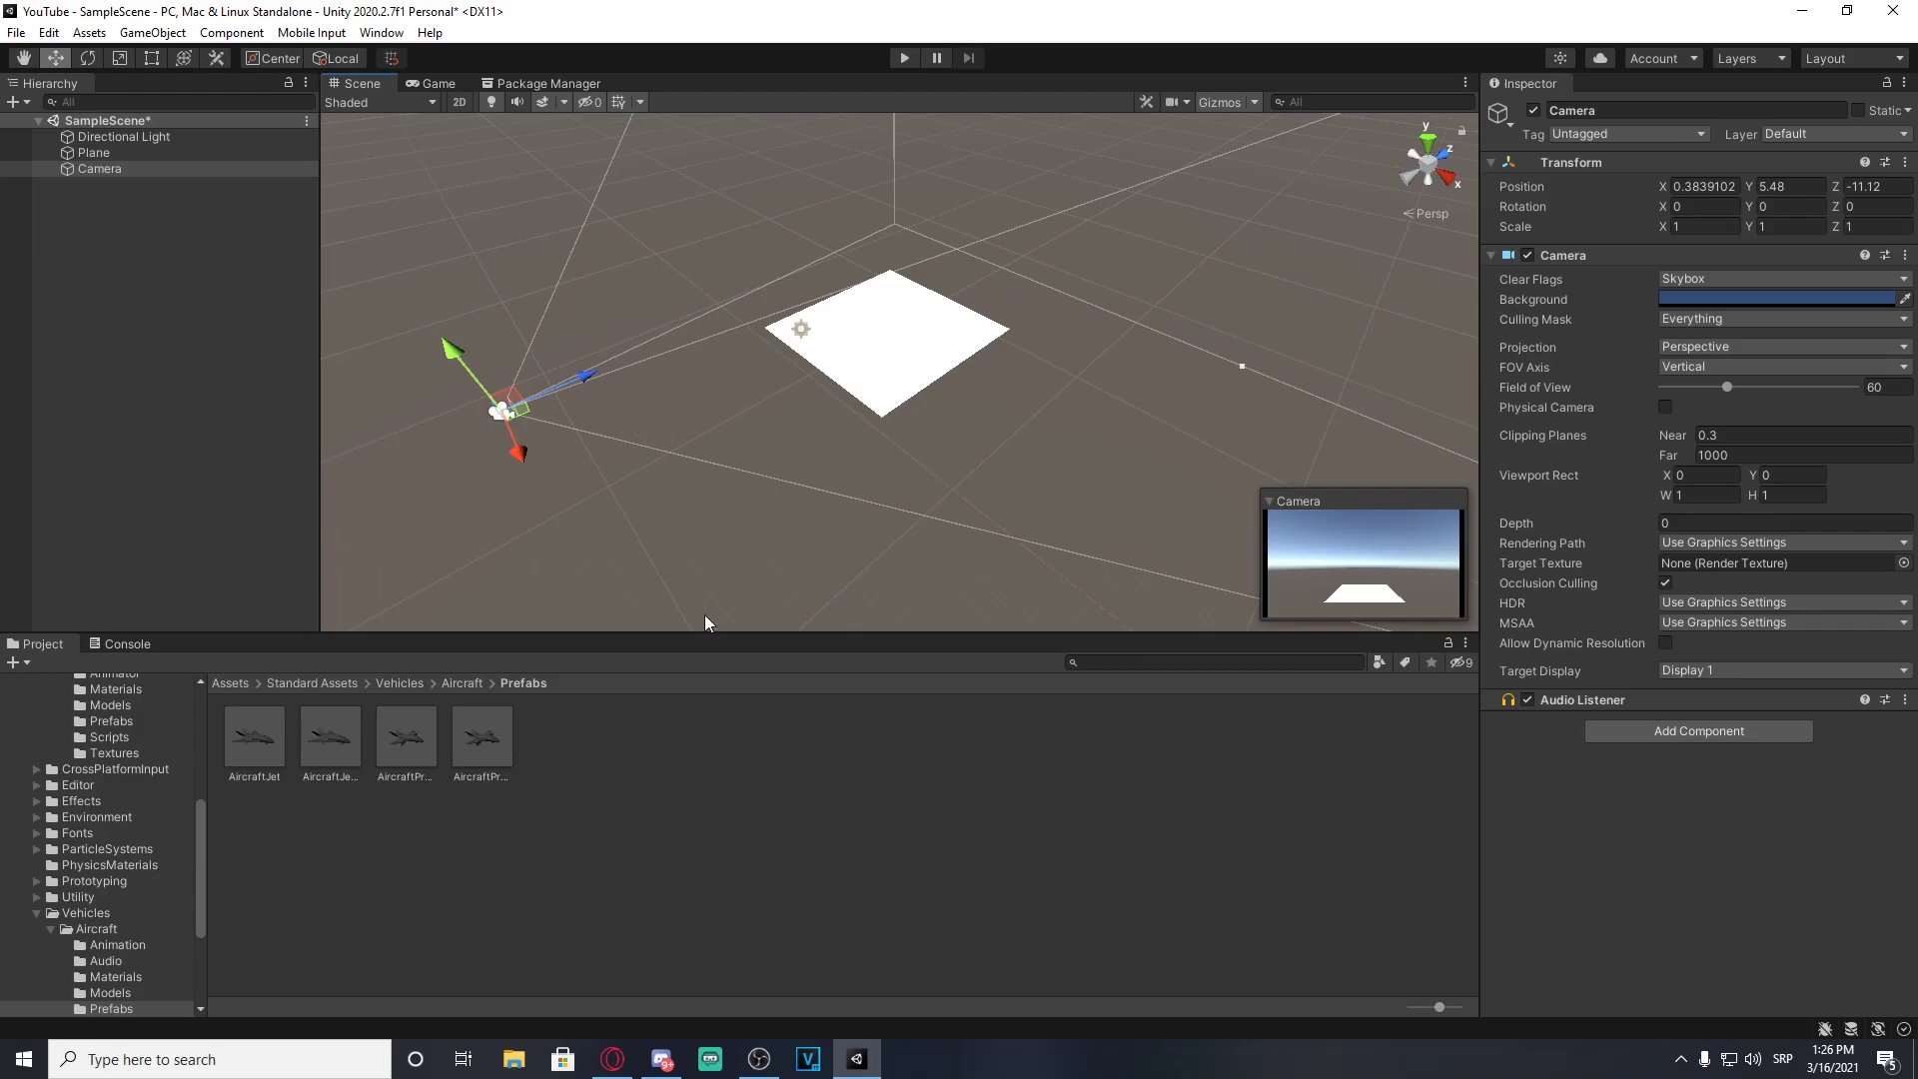
Step: Save the scene via File > Save
{"action": "left_click", "coordinate": [12, 33]}
{"action": "left_click", "coordinate": [40, 129]}
{"action": "left_click", "coordinate": [242, 683]}
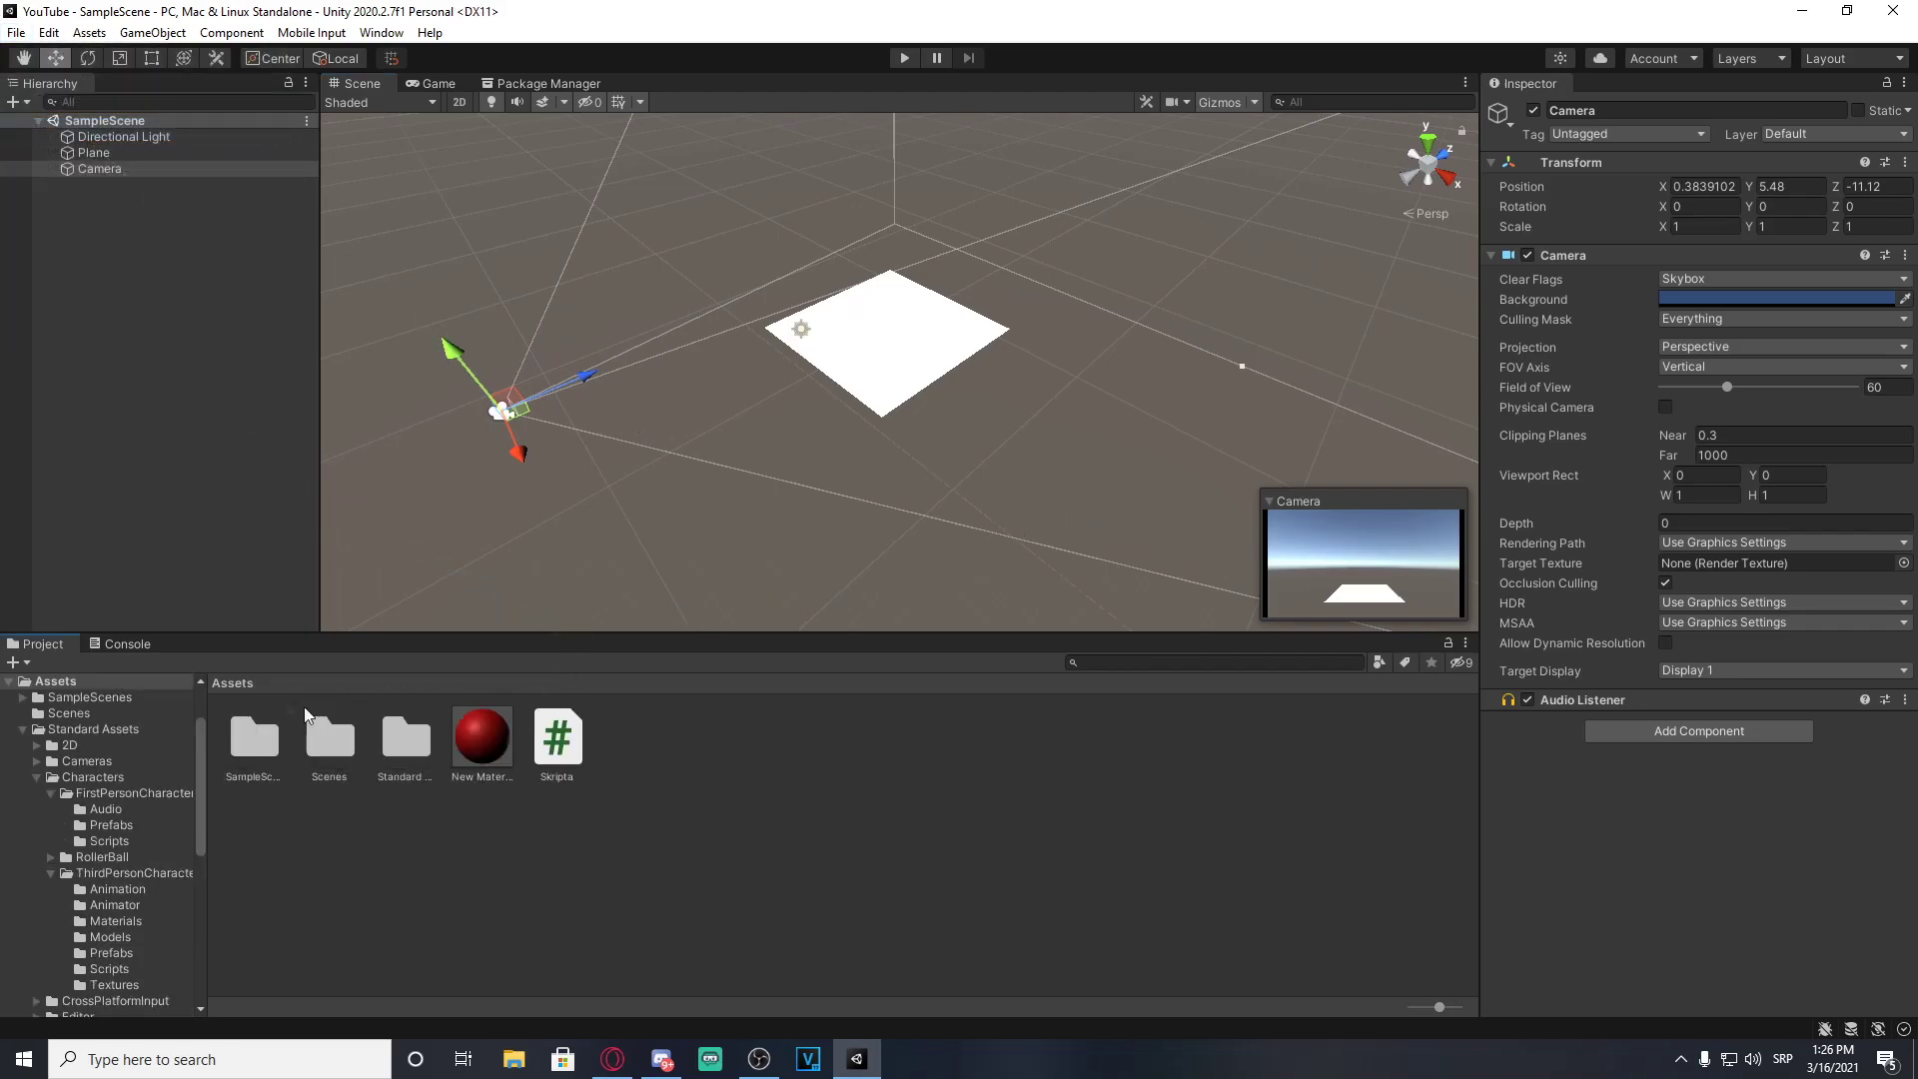
Step: Collapse the Standard Assets and Assets folder trees and nudge the Scene view slightly
{"action": "scroll", "coordinate": [160, 749], "scroll_direction": "up", "scroll_amount": 3}
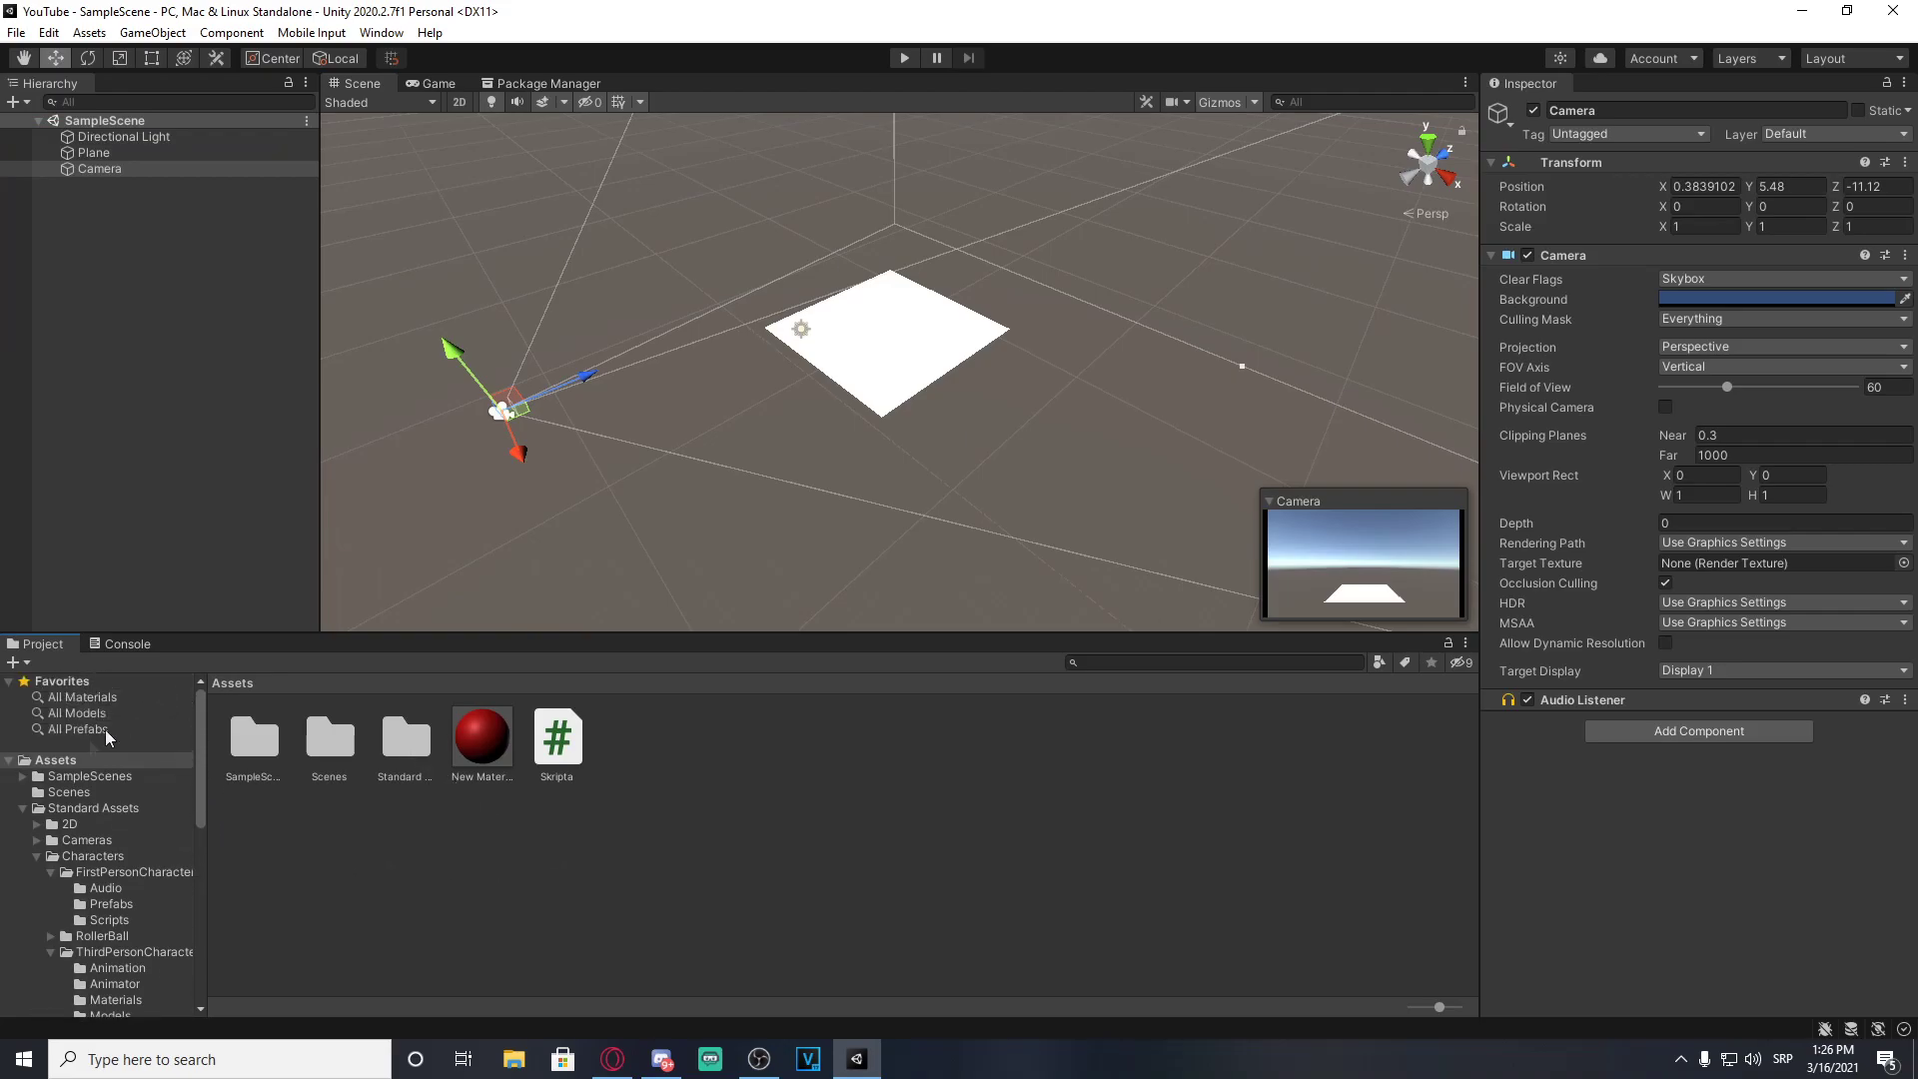
{"action": "left_click", "coordinate": [24, 810]}
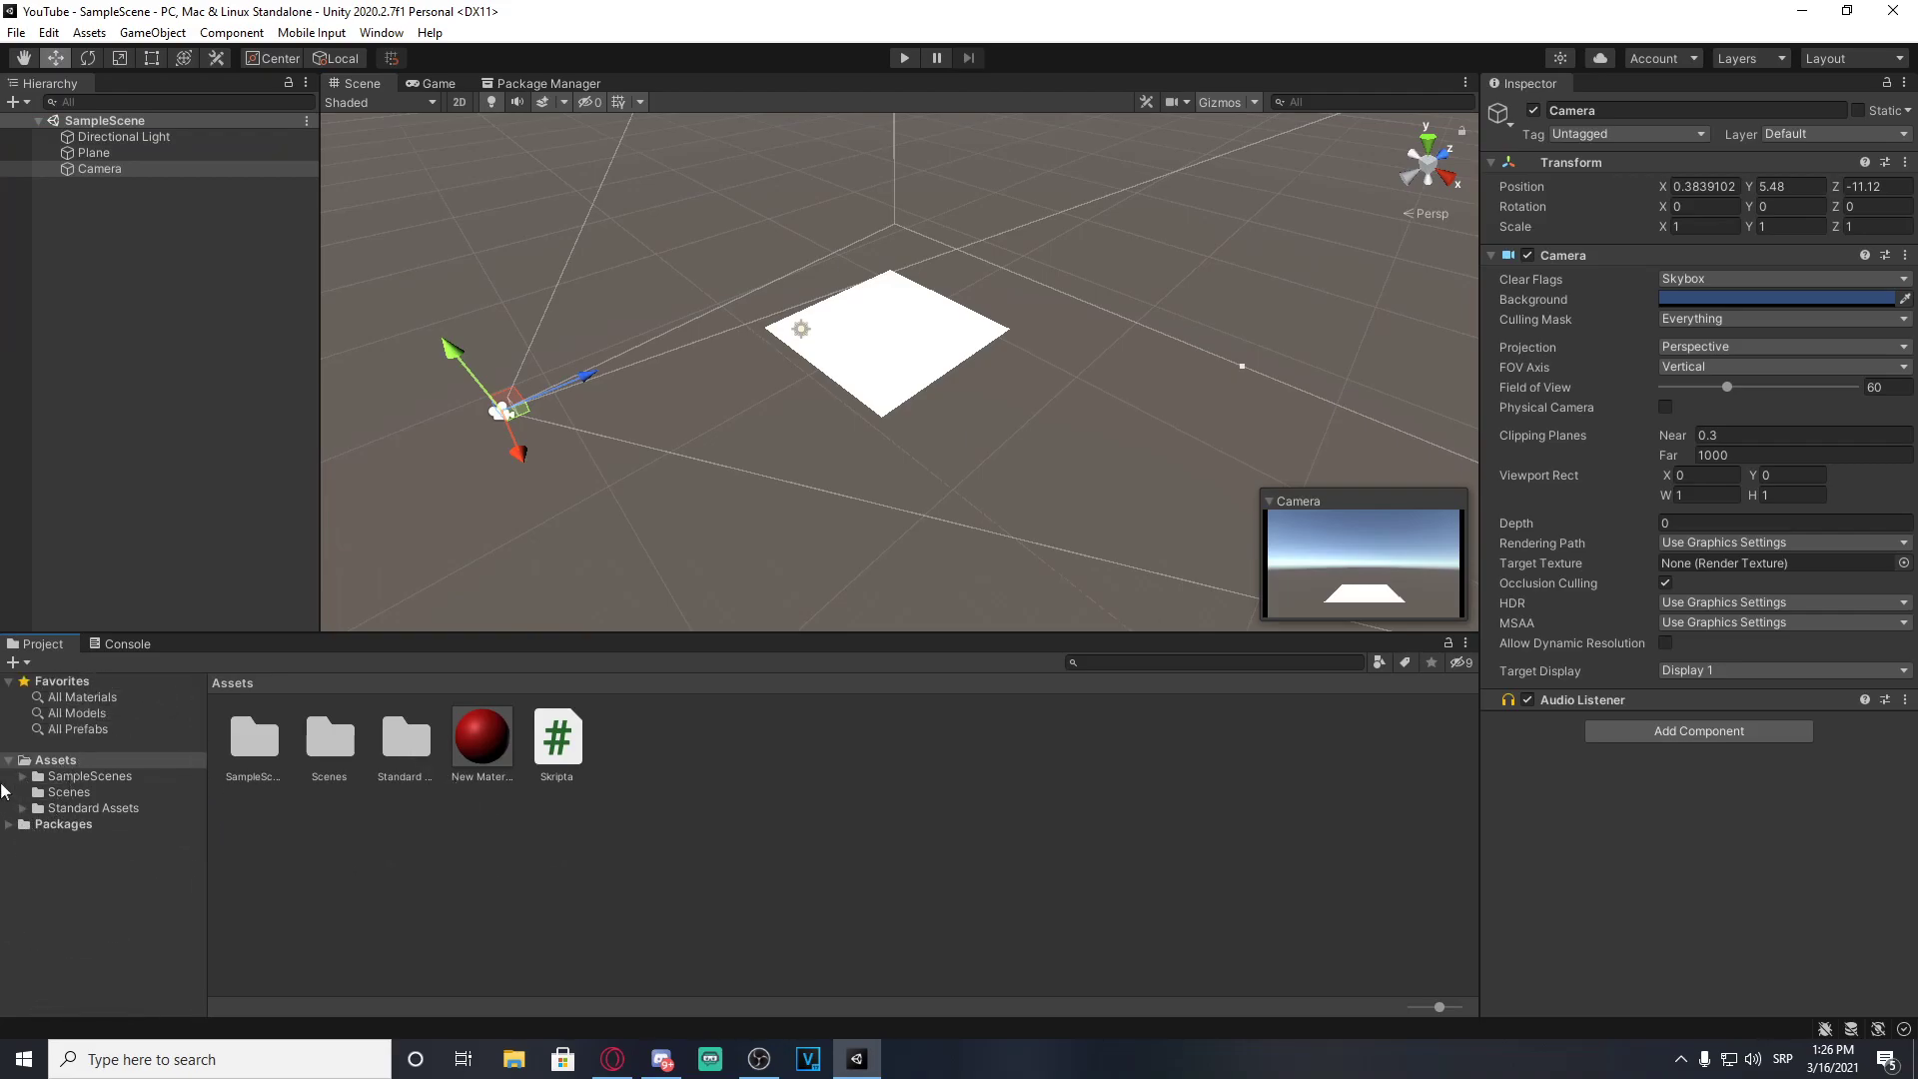
{"action": "left_click", "coordinate": [9, 761]}
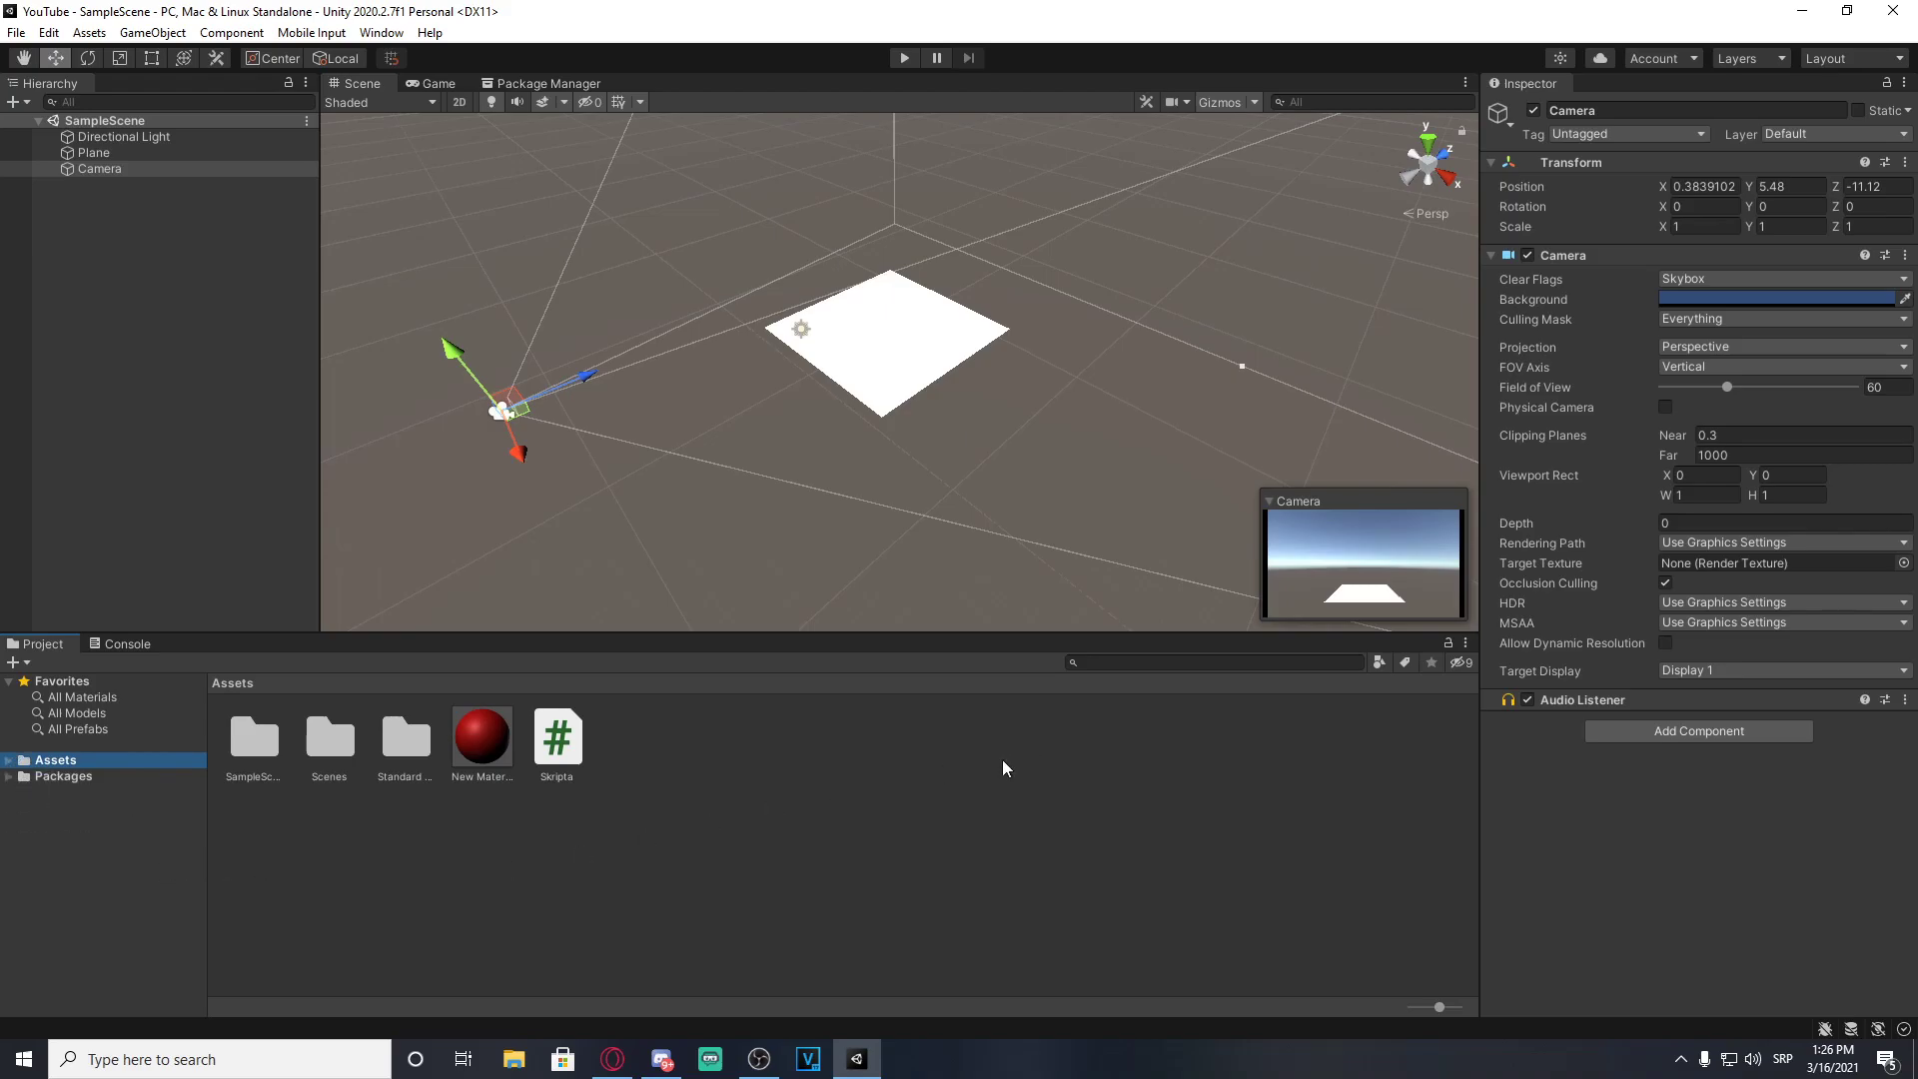
{"action": "right_click_drag", "start_coordinate": [913, 350], "coordinate": [879, 371]}
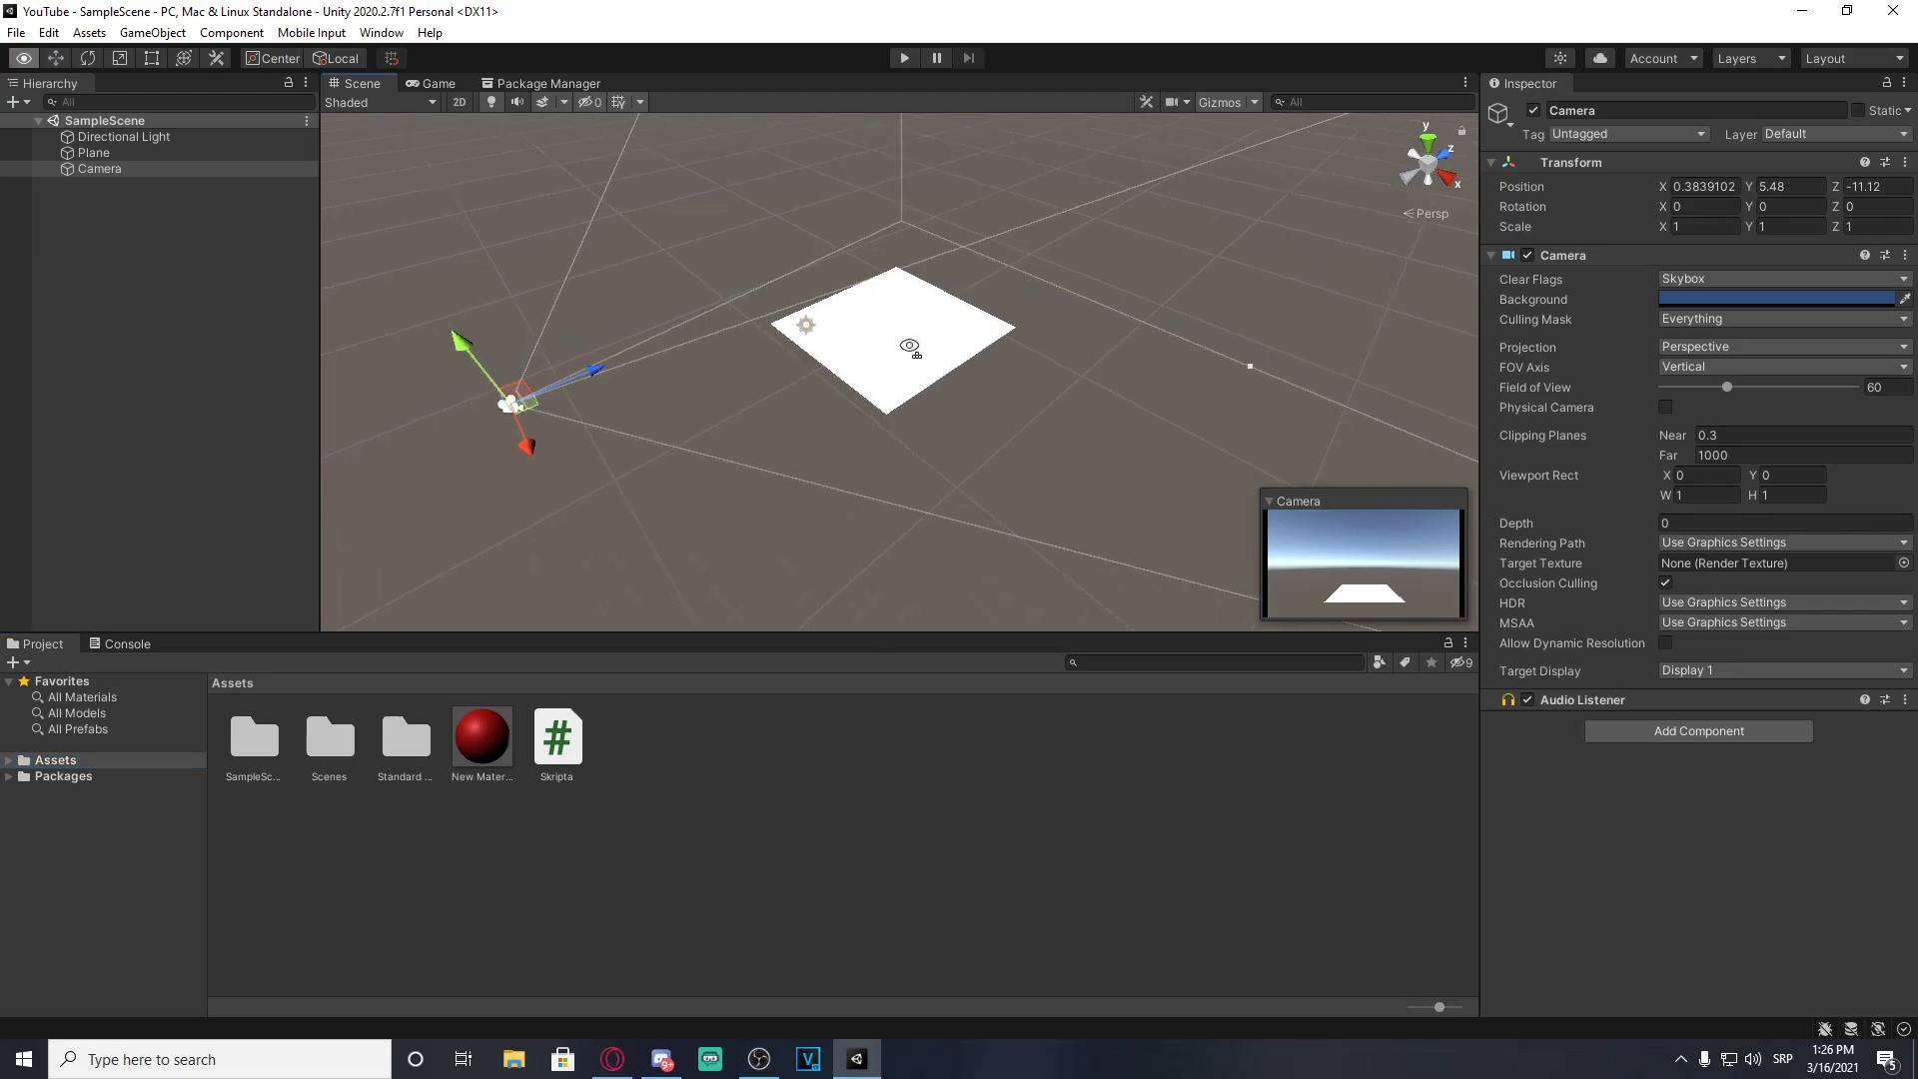